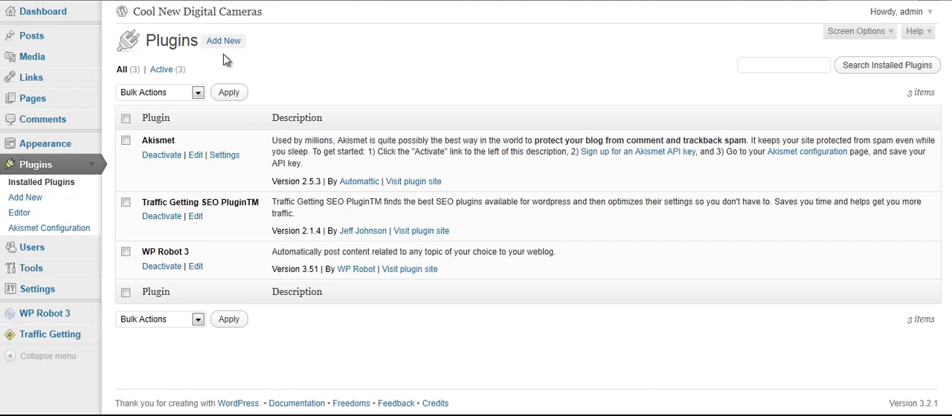
# Step: Examine the Traffic Getting SEO PluginTM and WP Robot 3 entries in the installed plugins list
pyautogui.moveTo(270, 206); pyautogui.dragTo(147, 207)
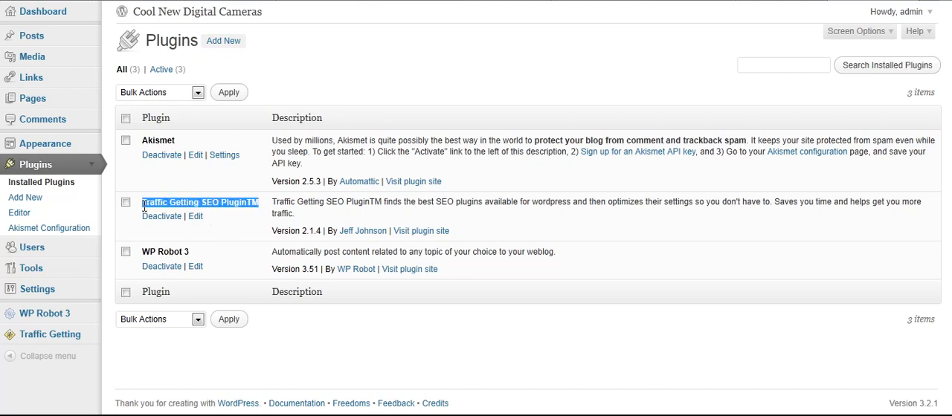
pyautogui.moveTo(191, 257); pyautogui.dragTo(137, 255)
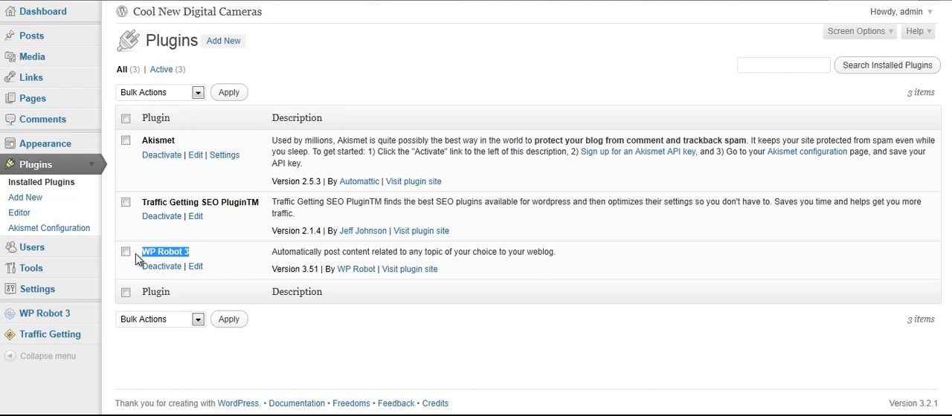
pyautogui.moveTo(189, 255); pyautogui.dragTo(185, 254)
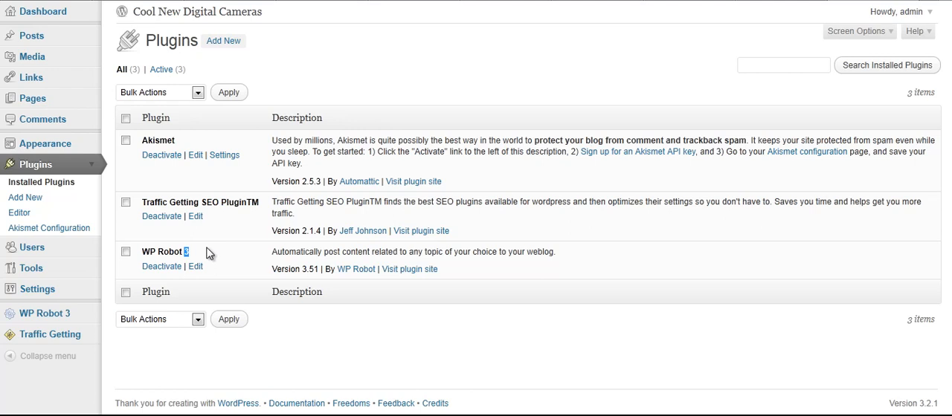
# Step: Start adding a new plugin by upload and choose WPR13824.zip as the file to install
pyautogui.click(226, 51)
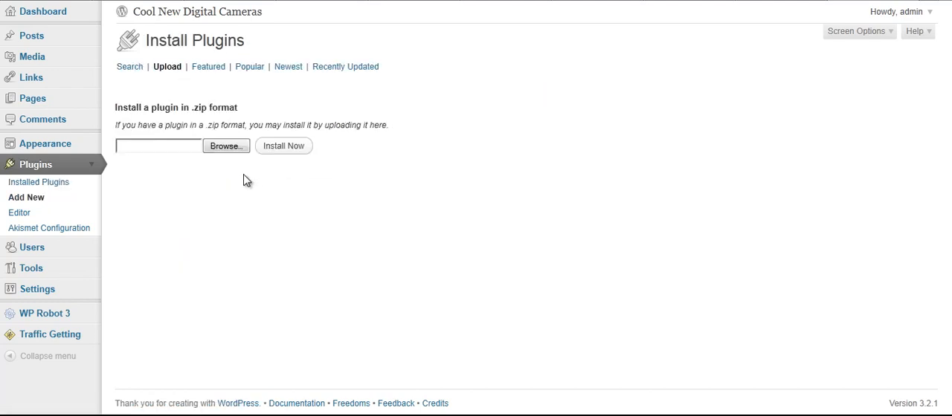
pyautogui.click(227, 147)
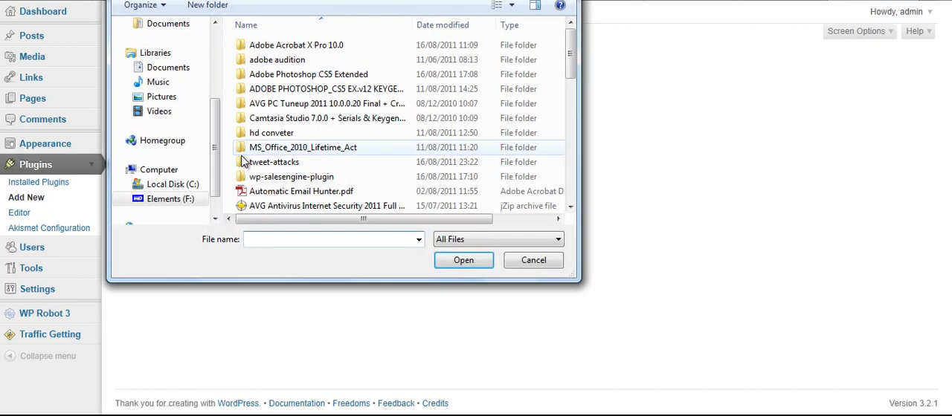
pyautogui.click(309, 192)
pyautogui.scroll(-8, 309, 191)
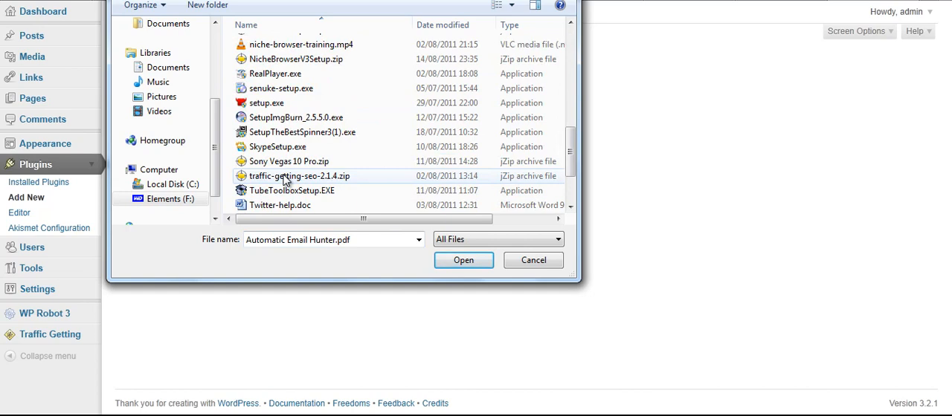
pyautogui.scroll(-2, 289, 200)
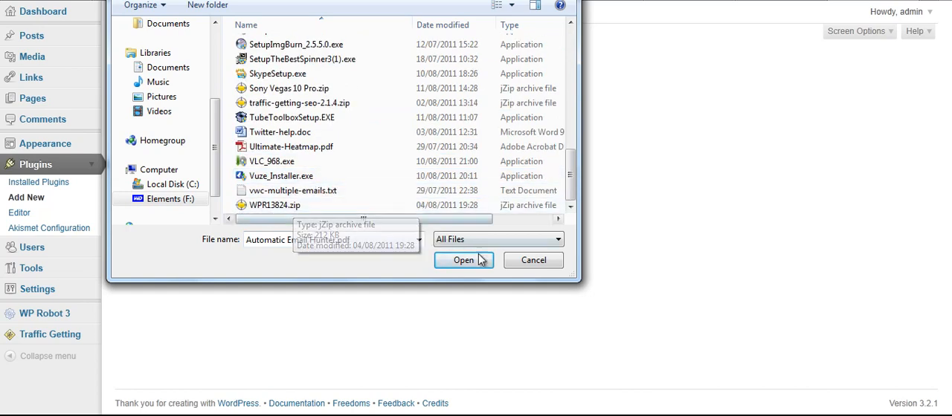
pyautogui.click(272, 206)
pyautogui.click(464, 262)
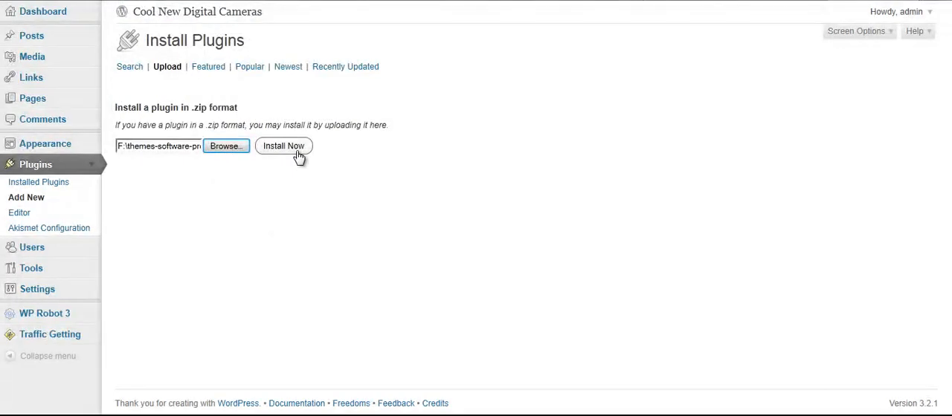
# Step: Finish the WP Robot installation with the PayPal email used for the purchase and open the plugin's general options
pyautogui.click(51, 317)
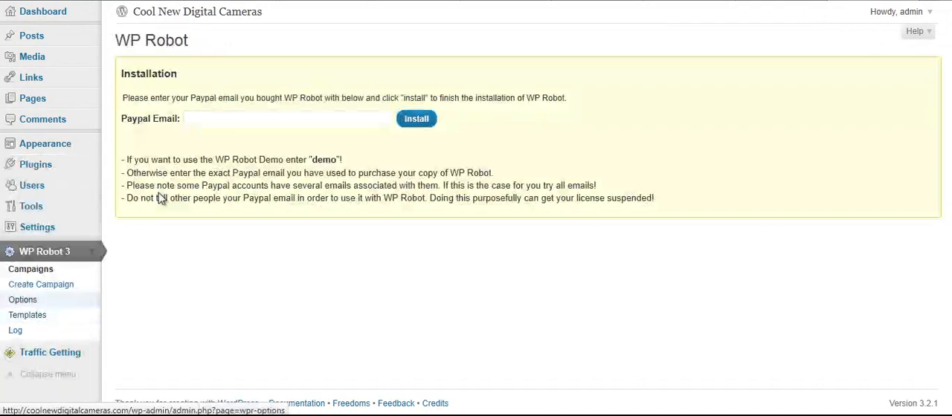
pyautogui.click(202, 120)
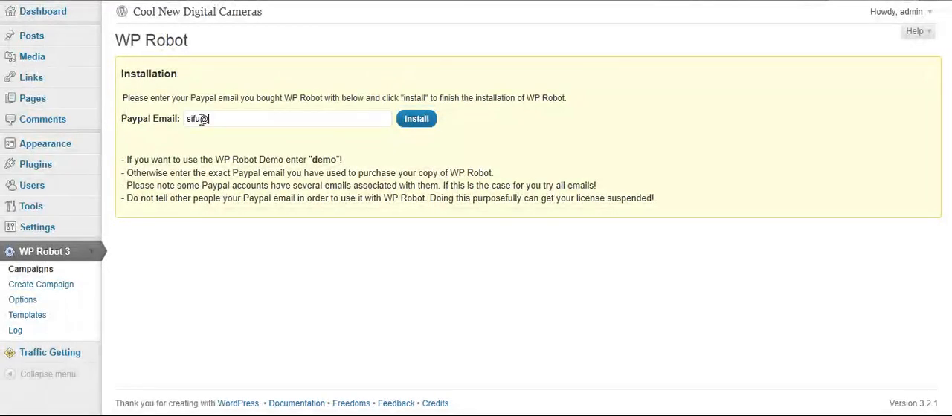
pyautogui.click(417, 128)
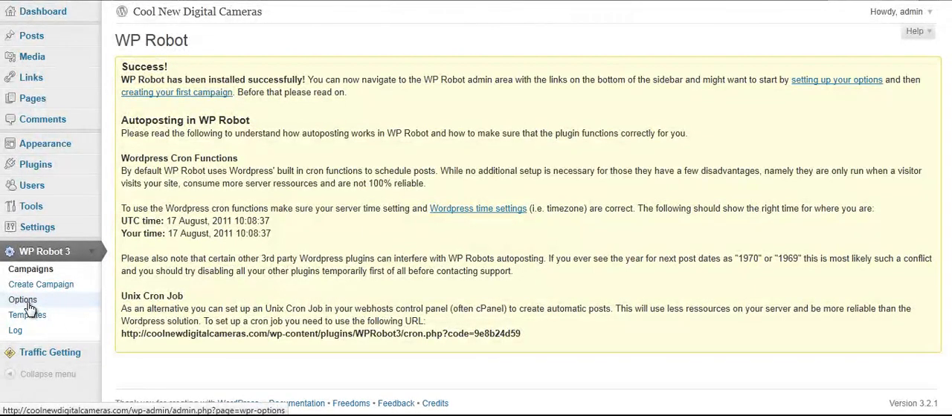
pyautogui.click(27, 305)
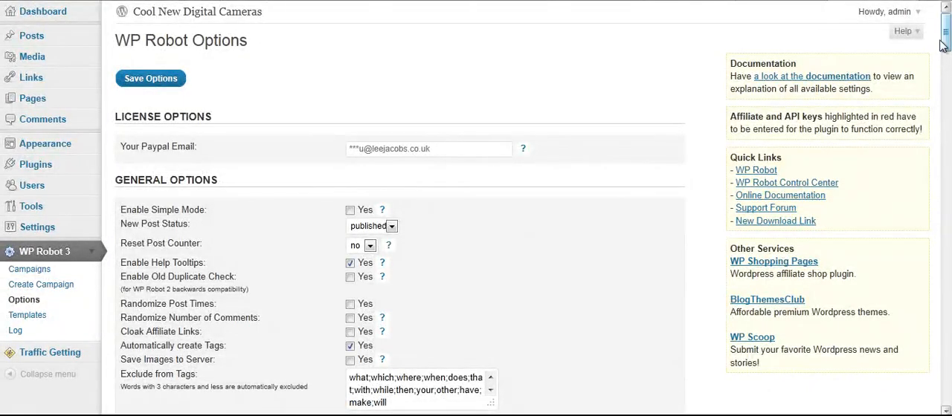
pyautogui.scroll(-3, 947, 46)
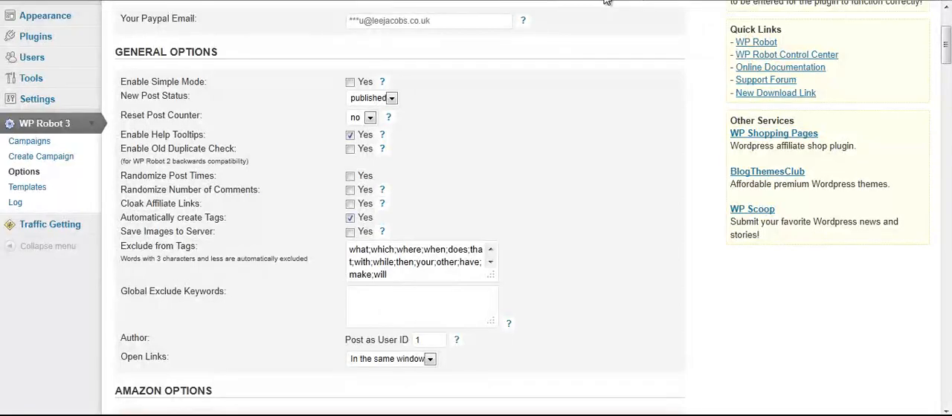
# Step: Switch to the My Blog site and examine the API key on its Akismet Configuration page
pyautogui.click(550, 1)
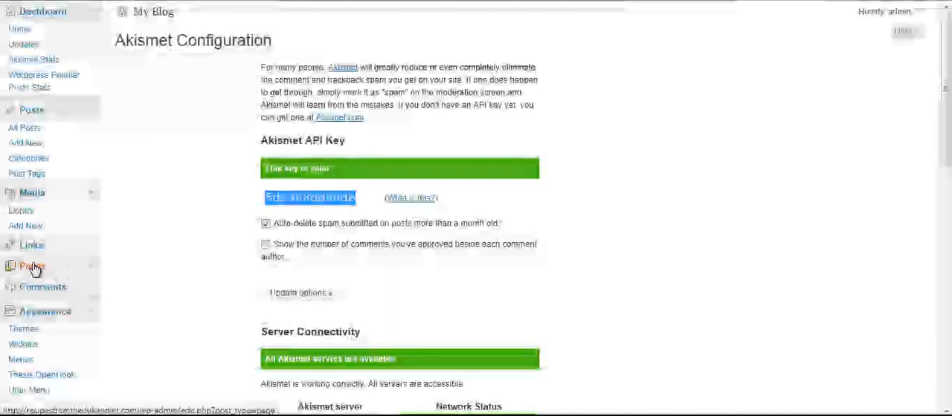
pyautogui.scroll(-4, 122, 335)
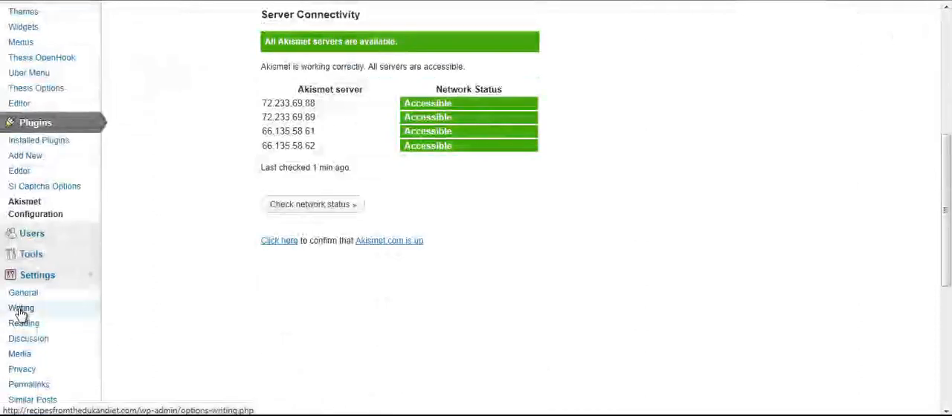
pyautogui.scroll(-2, 37, 323)
pyautogui.scroll(5, 37, 303)
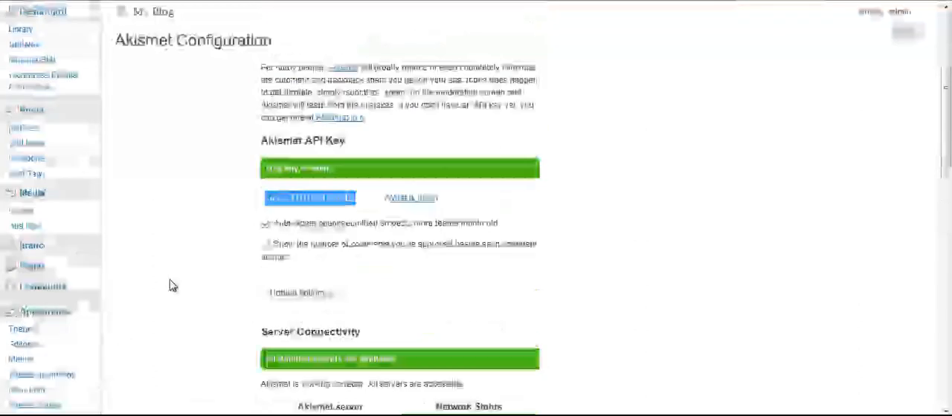
pyautogui.click(366, 201)
pyautogui.moveTo(356, 198); pyautogui.dragTo(266, 197)
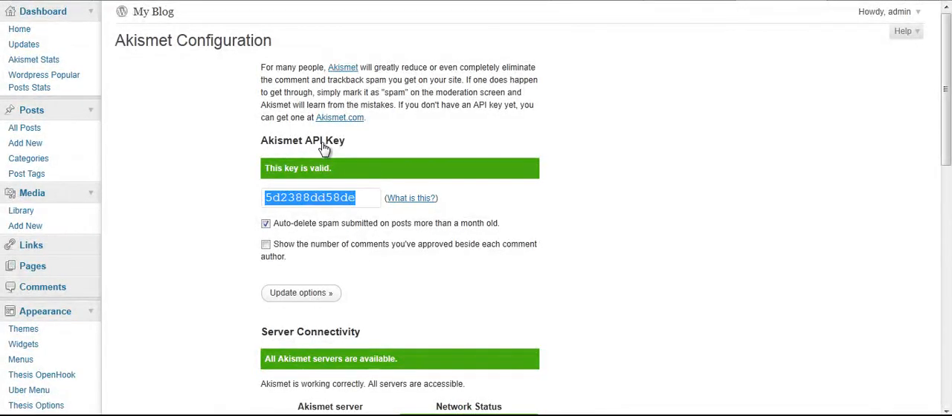
pyautogui.click(363, 200)
pyautogui.moveTo(365, 199); pyautogui.dragTo(257, 191)
pyautogui.click(363, 197)
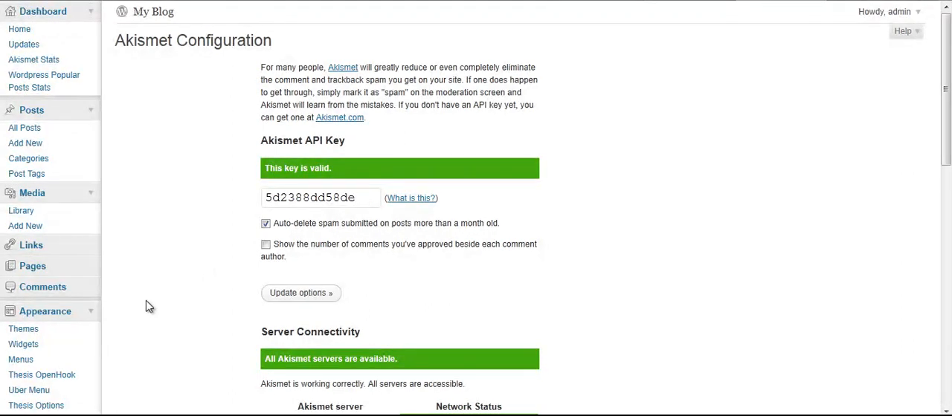
pyautogui.scroll(-5, 147, 301)
pyautogui.scroll(2, 147, 301)
pyautogui.scroll(3, 147, 302)
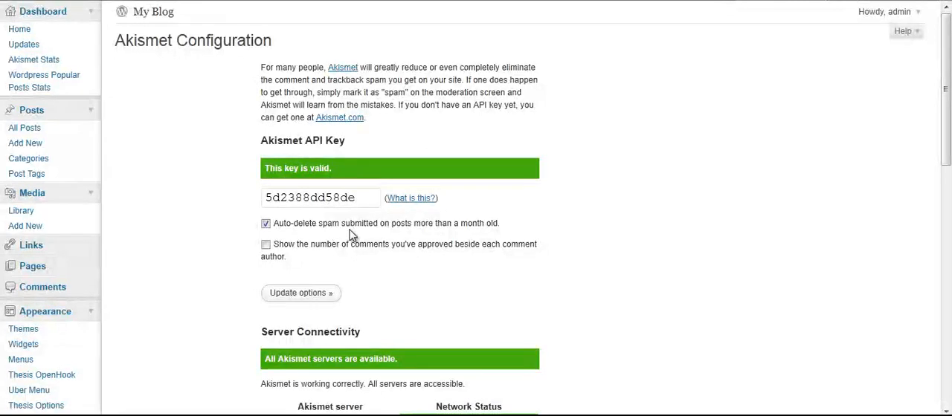
# Step: Open the WP Robot 3 options of the My Blog site
pyautogui.scroll(-2, 266, 311)
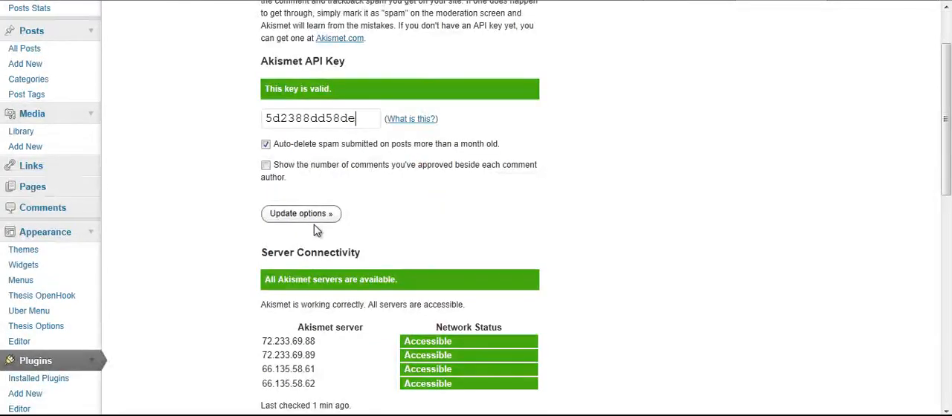
pyautogui.scroll(-10, 198, 333)
pyautogui.scroll(-3, 198, 327)
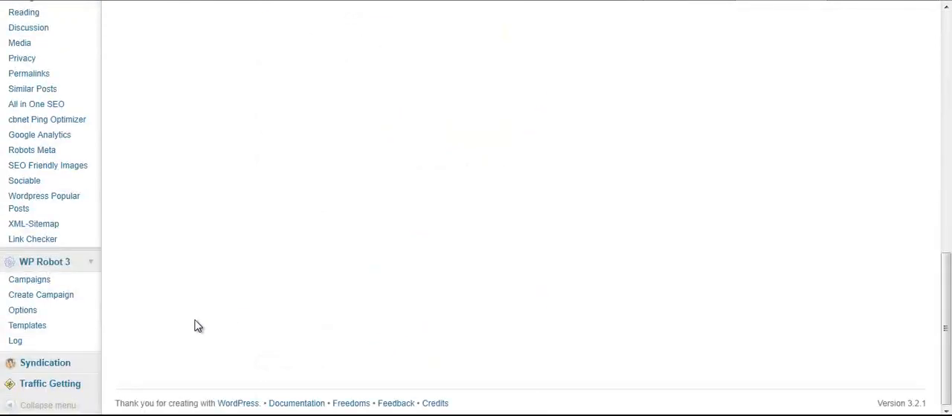
pyautogui.click(40, 319)
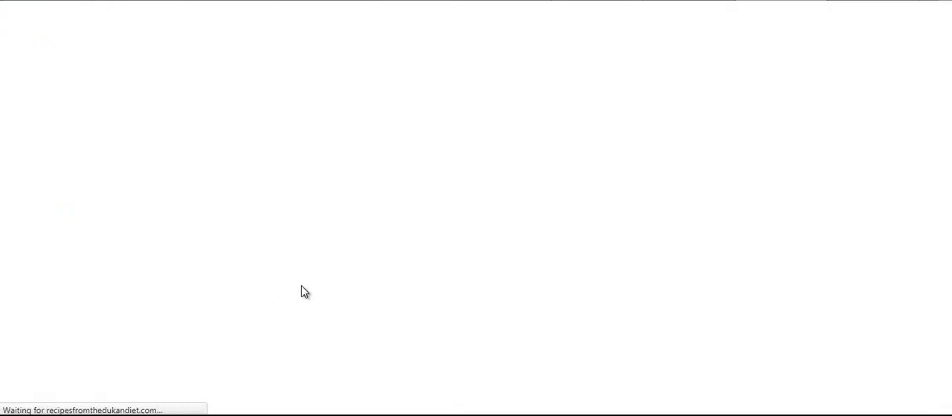
# Step: Examine the filled-in Amazon, eBay and Clickbank affiliate options in My Blog's WP Robot settings
pyautogui.scroll(-4, 438, 290)
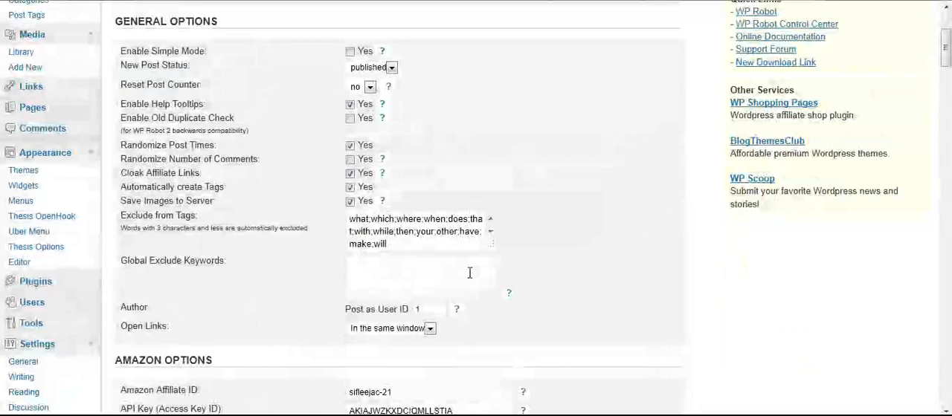
pyautogui.scroll(-3, 445, 296)
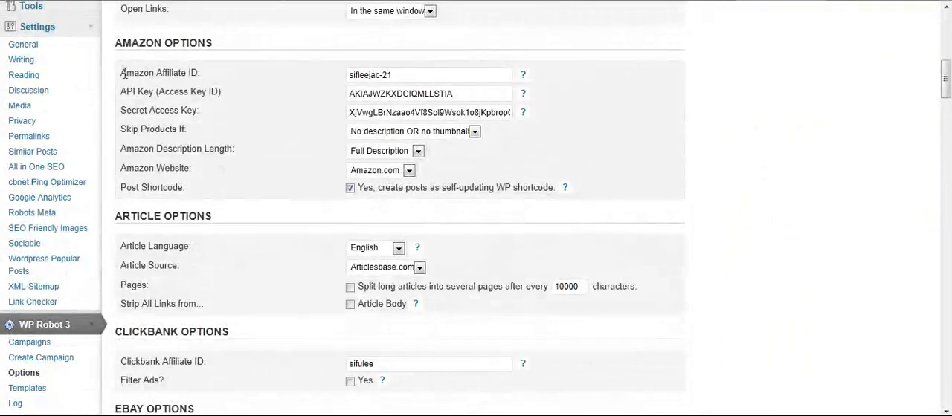
pyautogui.moveTo(123, 72); pyautogui.dragTo(459, 178)
pyautogui.scroll(-3, 441, 241)
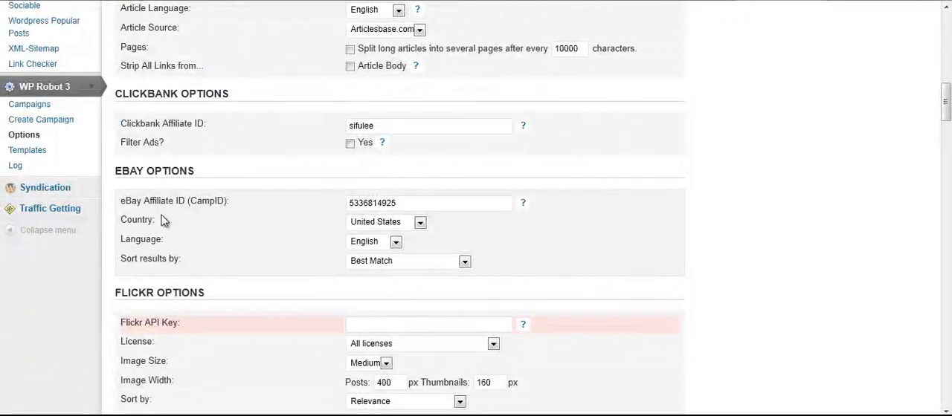
pyautogui.moveTo(117, 203); pyautogui.dragTo(436, 210)
pyautogui.scroll(3, 447, 290)
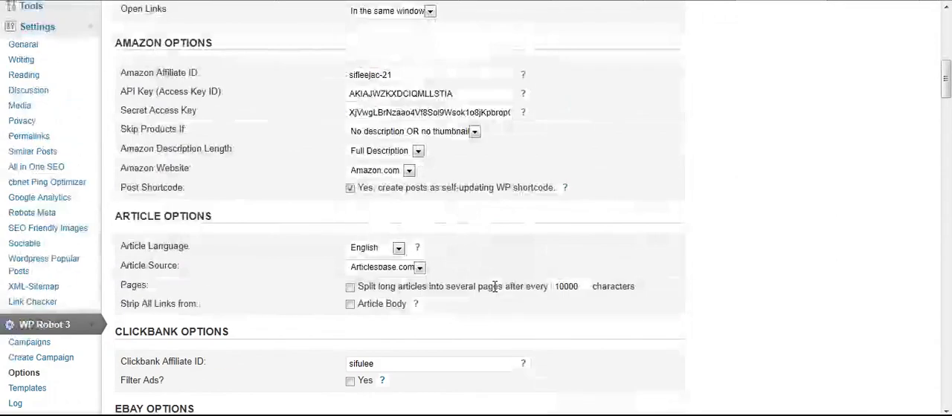
pyautogui.doubleClick(363, 364)
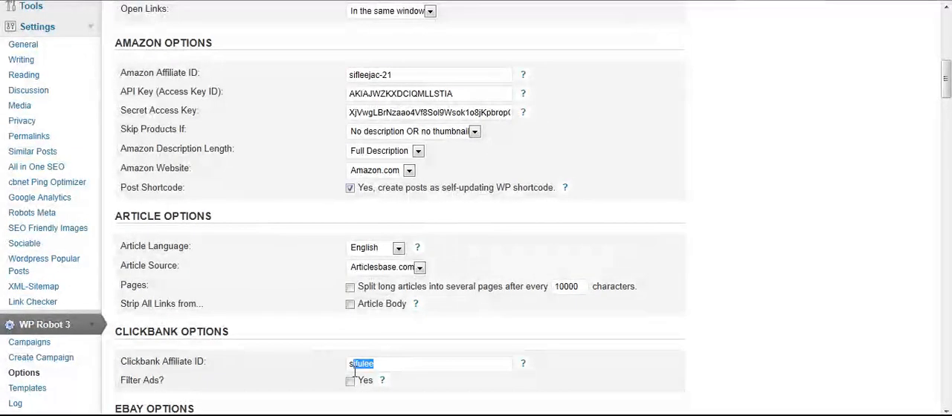
# Step: Enable Randomize Post Times, Cloak Affiliate Links and Save Images to Server in Cool New Digital Cameras' WP Robot general options, following My Blog's setup
pyautogui.scroll(5, 328, 295)
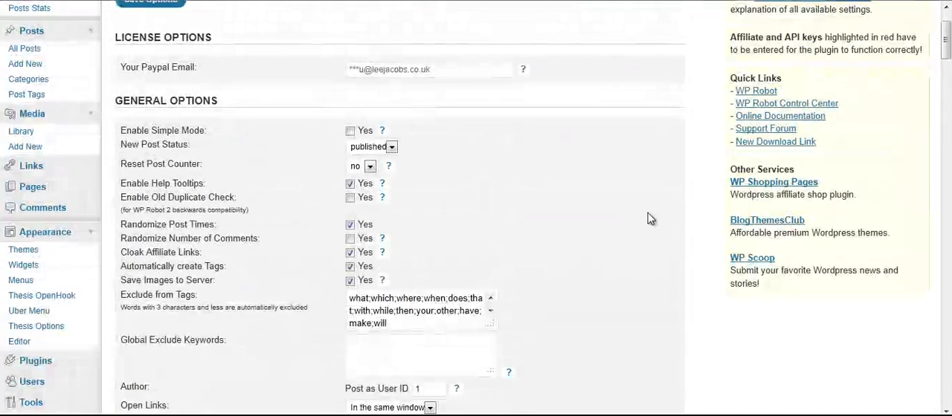
pyautogui.scroll(-2, 573, 244)
pyautogui.scroll(1, 483, 310)
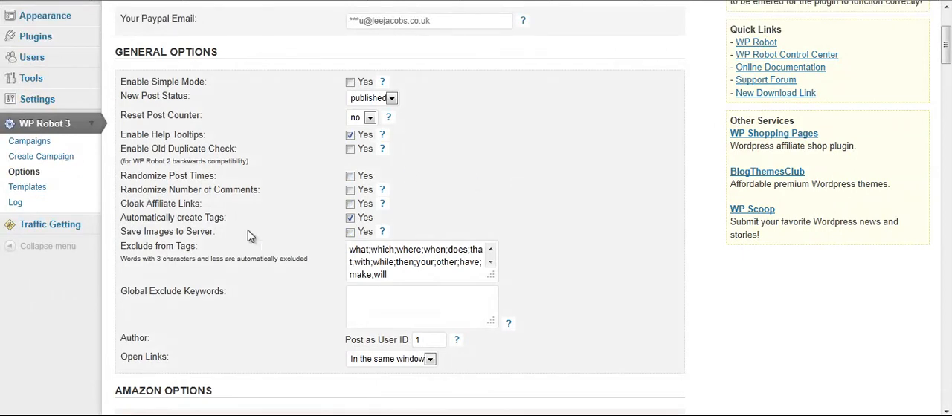
pyautogui.click(351, 218)
pyautogui.click(350, 232)
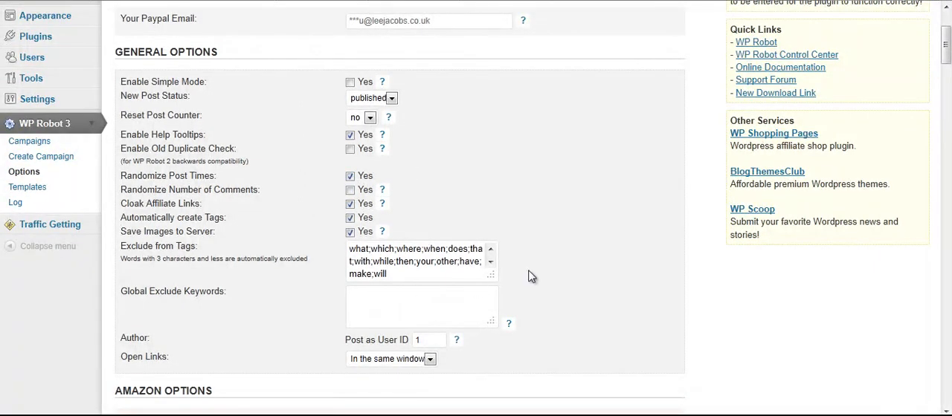
# Step: Set Open Links to "In a new window" in the WP Robot options of both sites
pyautogui.scroll(-3, 554, 271)
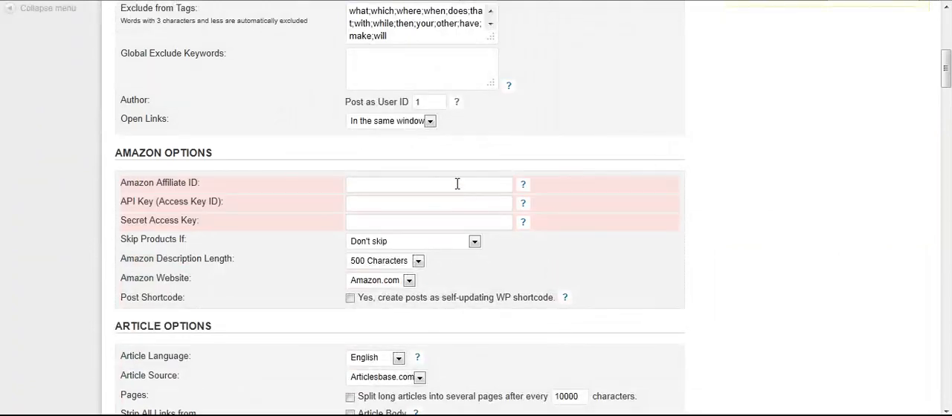
pyautogui.click(429, 121)
pyautogui.click(418, 137)
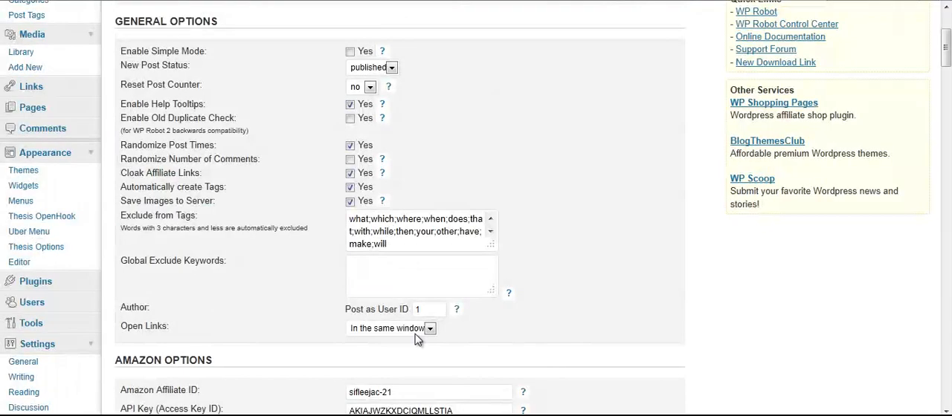
pyautogui.click(430, 329)
pyautogui.click(387, 347)
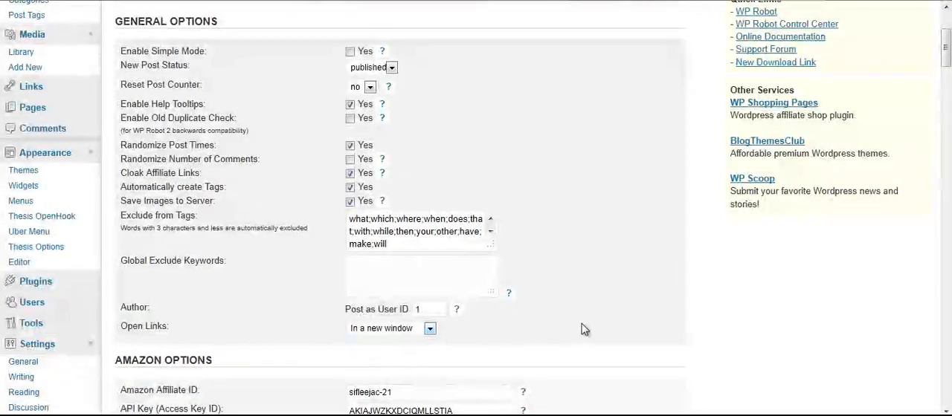
# Step: Copy the Amazon Affiliate ID from My Blog's WP Robot options into Cool New Digital Cameras' Amazon options
pyautogui.scroll(-3, 585, 333)
pyautogui.scroll(-3, 585, 327)
pyautogui.moveTo(398, 75); pyautogui.dragTo(341, 73)
pyautogui.rightClick(369, 75)
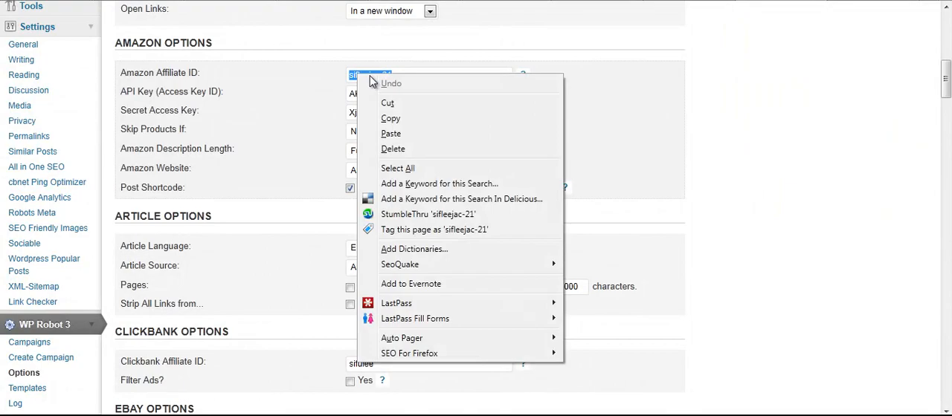
pyautogui.click(382, 119)
pyautogui.click(850, 1)
pyautogui.rightClick(370, 188)
pyautogui.rightClick(370, 188)
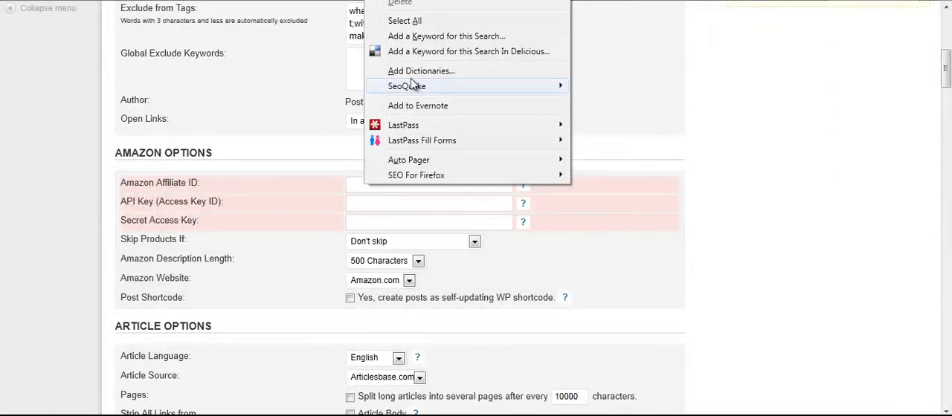
pyautogui.click(401, 1)
# Step: Copy the Amazon API Key (Access Key ID) from My Blog's options into the same field on Cool New Digital Cameras
pyautogui.click(372, 207)
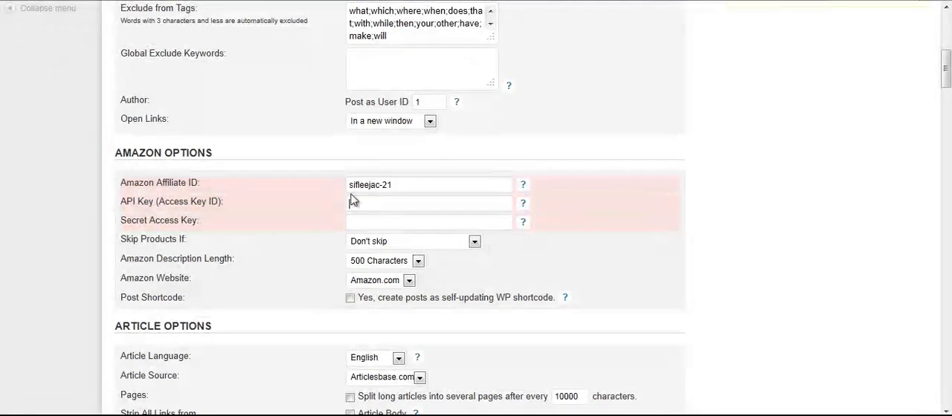
pyautogui.click(779, 3)
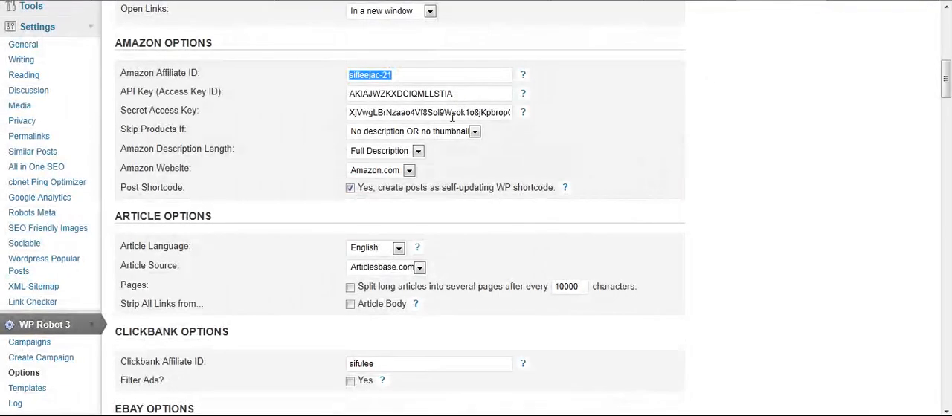
pyautogui.moveTo(455, 96); pyautogui.dragTo(358, 100)
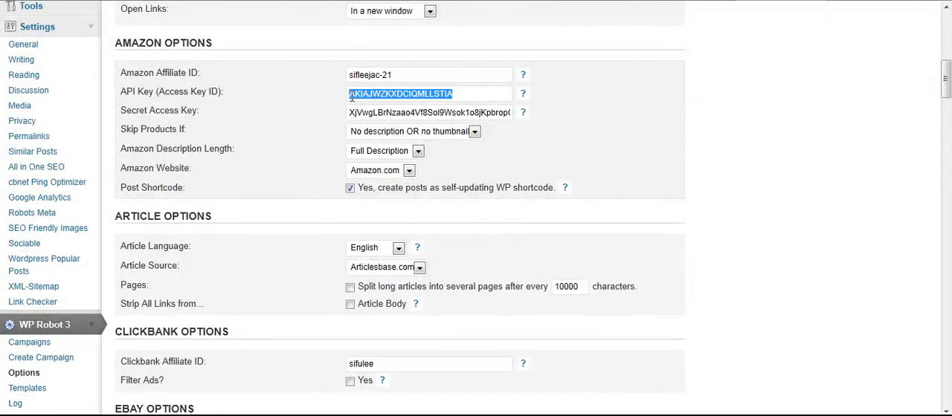
pyautogui.click(877, 3)
pyautogui.hotkey('ctrl', 'v')
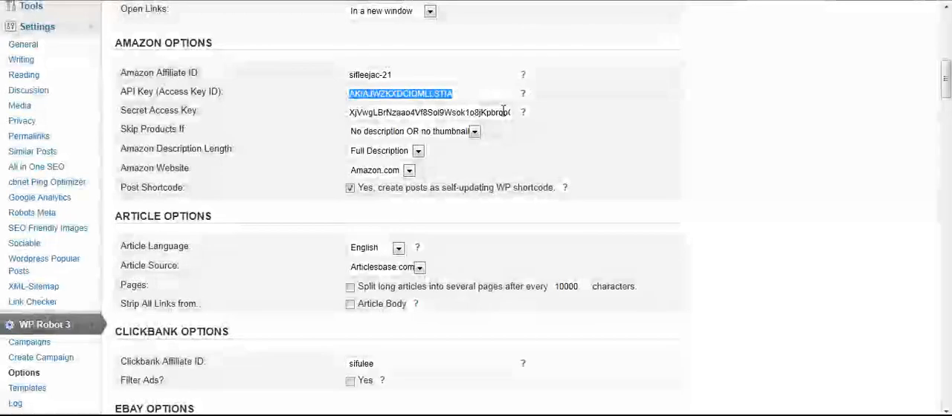
# Step: Copy the Amazon Secret Access Key from My Blog's options into the matching field on Cool New Digital Cameras
pyautogui.click(487, 113)
pyautogui.hotkey('ctrl', 'a')
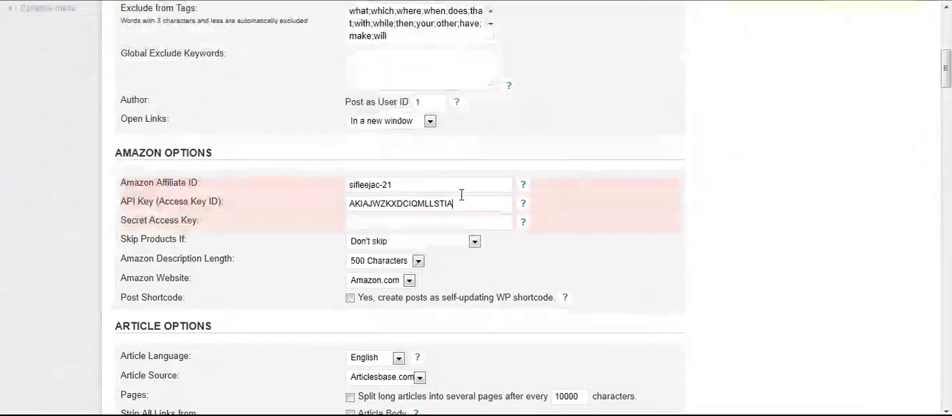
pyautogui.click(408, 221)
pyautogui.hotkey('ctrl', 'v')
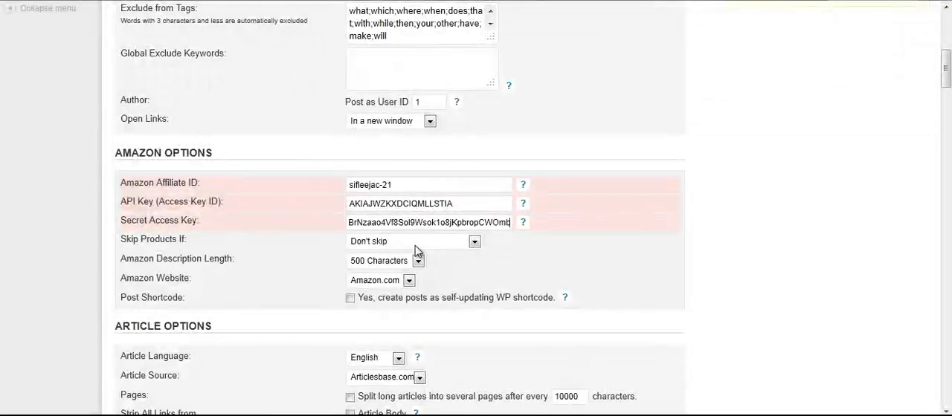
# Step: Set Amazon's Skip Products If to "No description OR no thumbnail" and Description Length to Full Description, and enable Post Shortcode
pyautogui.click(414, 242)
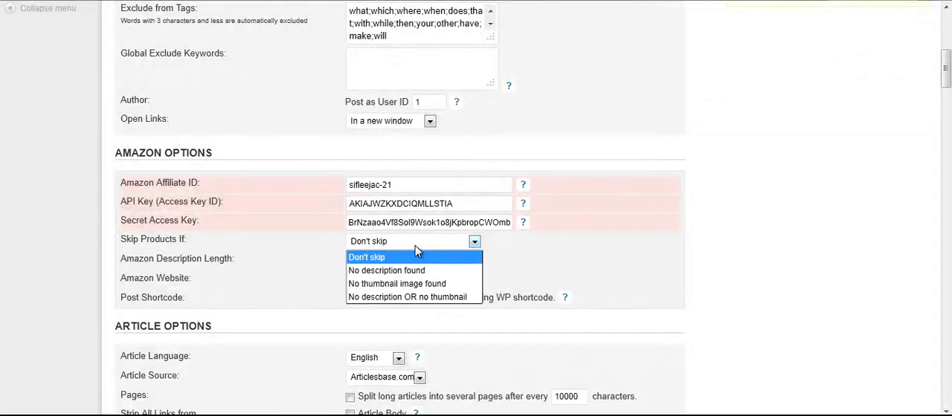
pyautogui.click(415, 301)
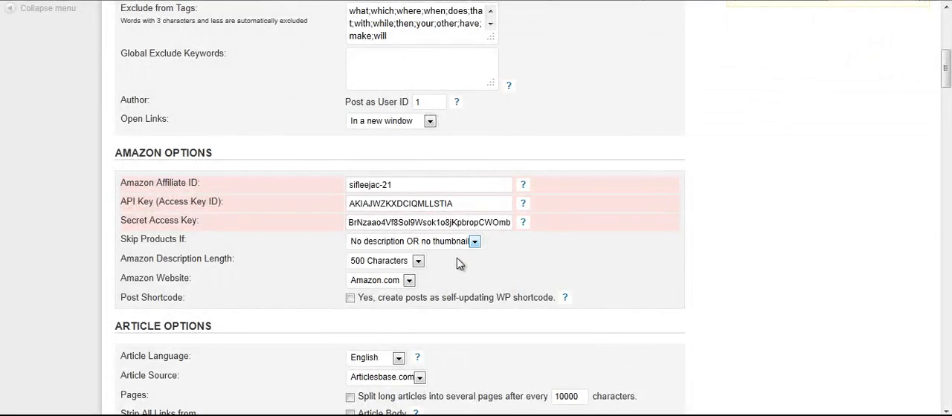
pyautogui.click(413, 264)
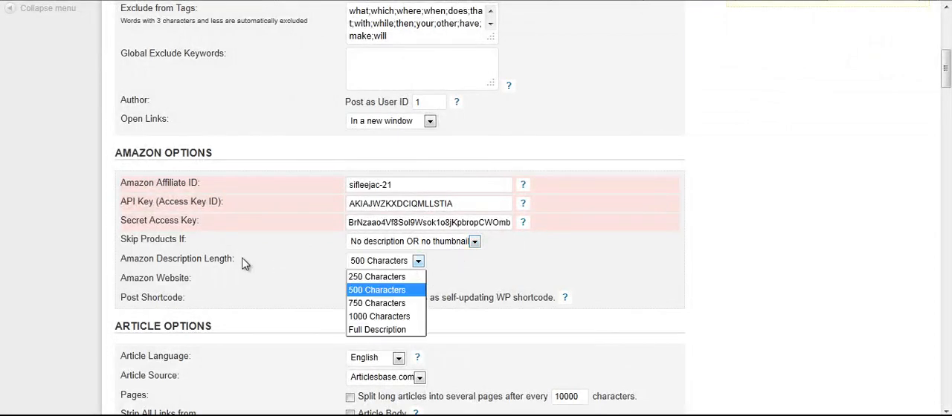
pyautogui.click(384, 331)
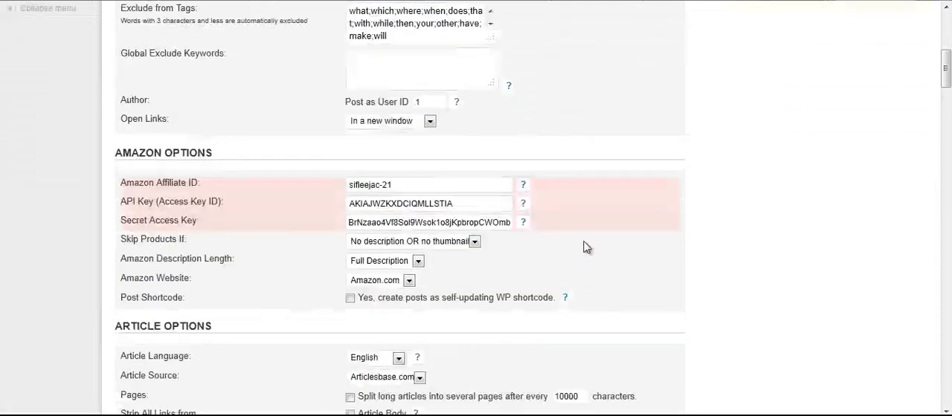
pyautogui.click(350, 298)
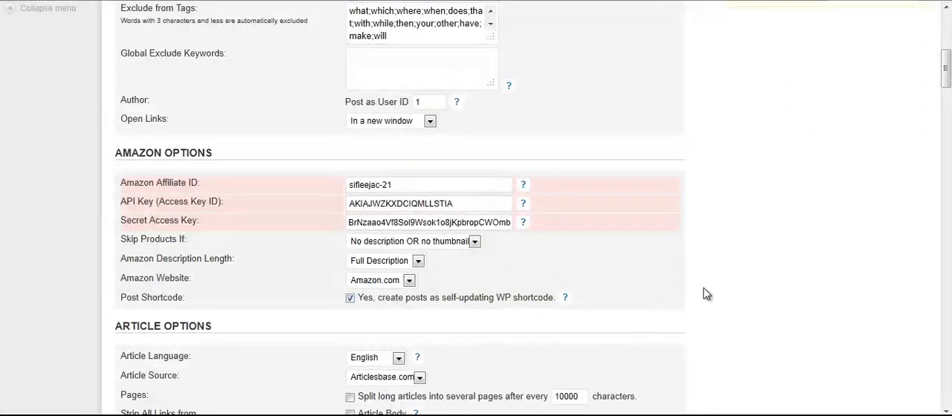
# Step: Copy the Clickbank Affiliate ID from My Blog's options into Cool New Digital Cameras' Clickbank options
pyautogui.scroll(-3, 713, 279)
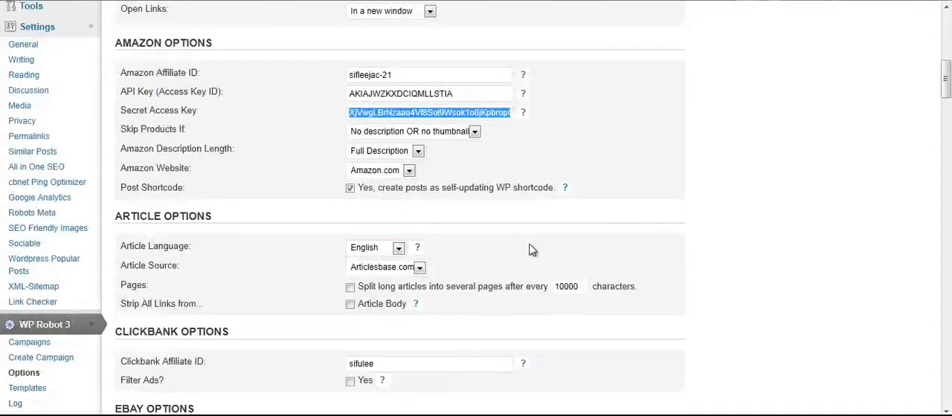
pyautogui.scroll(-4, 472, 312)
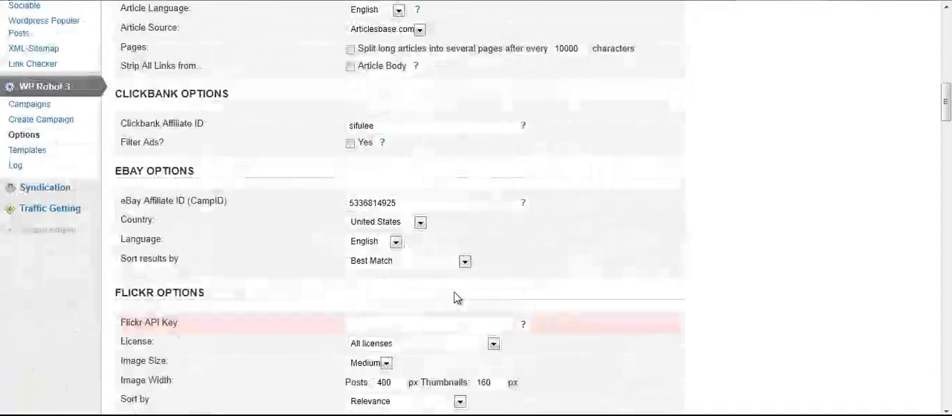
pyautogui.moveTo(394, 126); pyautogui.dragTo(337, 125)
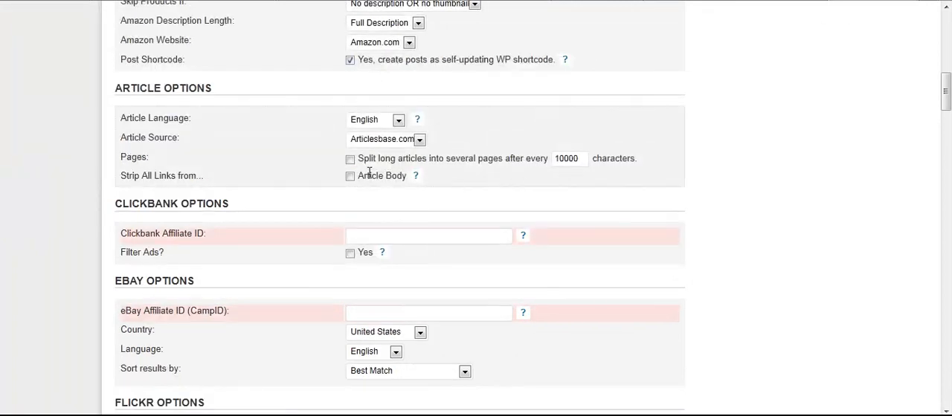
pyautogui.click(363, 238)
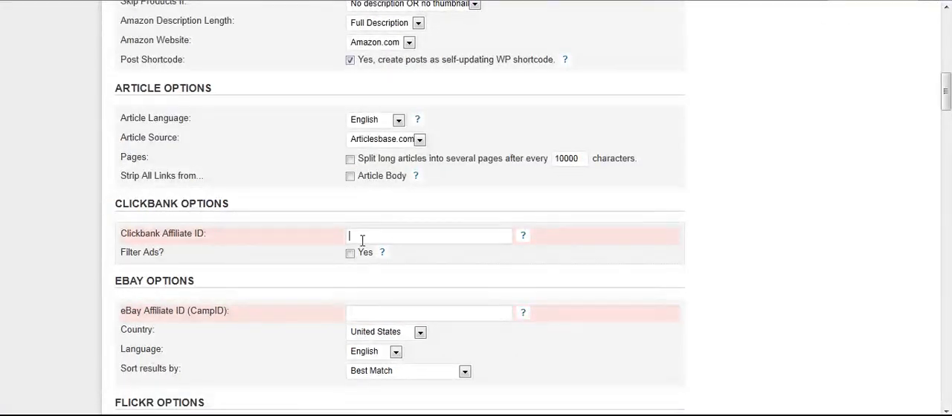
pyautogui.hotkey('ctrl', 'v')
# Step: Copy the eBay Affiliate ID (CampID) from My Blog's options into Cool New Digital Cameras' eBay options
pyautogui.scroll(-2, 642, 242)
pyautogui.click(416, 156)
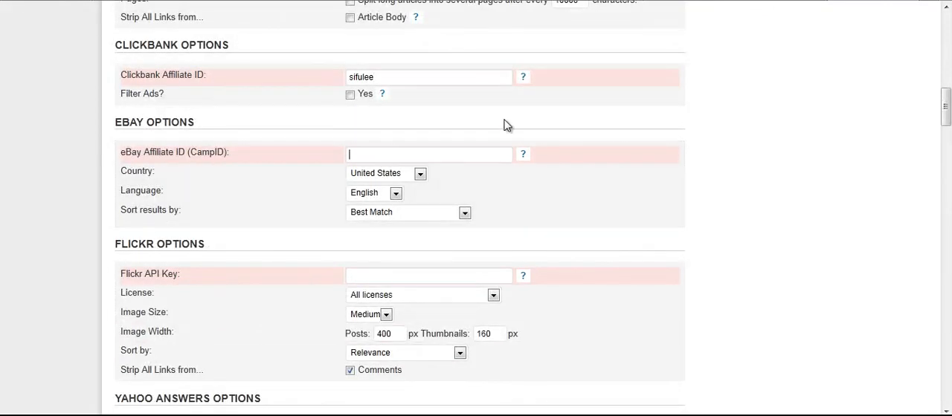
pyautogui.click(769, 1)
pyautogui.moveTo(415, 201); pyautogui.dragTo(349, 212)
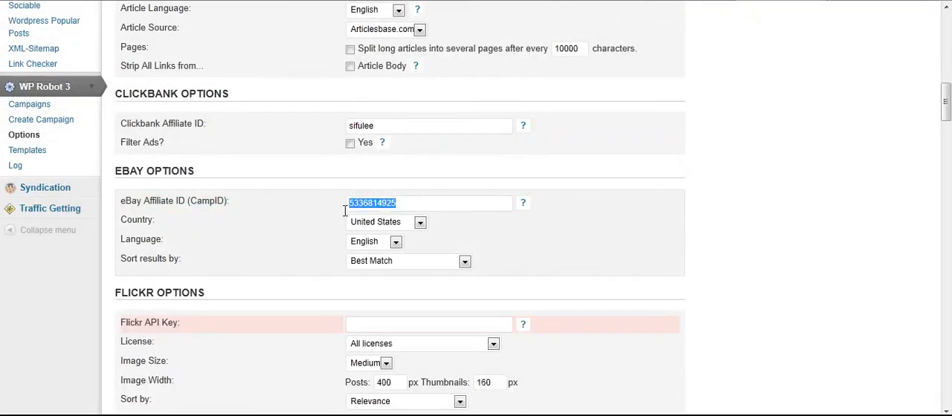
pyautogui.click(850, 2)
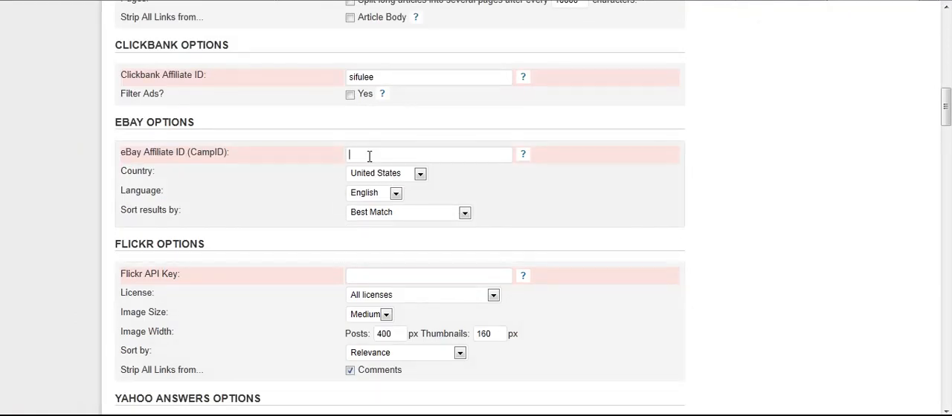
pyautogui.hotkey('ctrl', 'v')
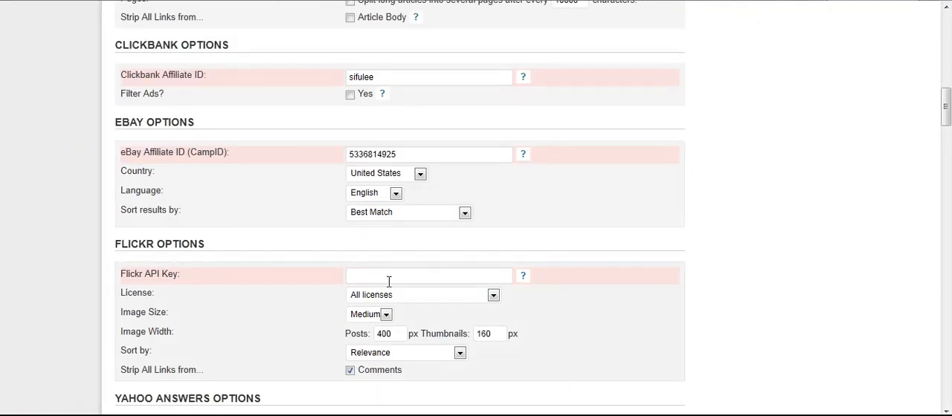
# Step: Check the available sort orders for eBay results without changing the selection
pyautogui.scroll(-1, 471, 317)
pyautogui.scroll(-1, 472, 317)
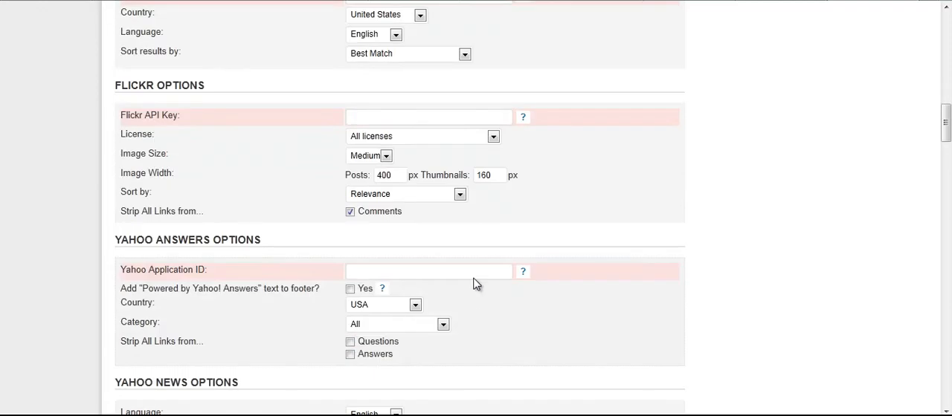
pyautogui.click(464, 54)
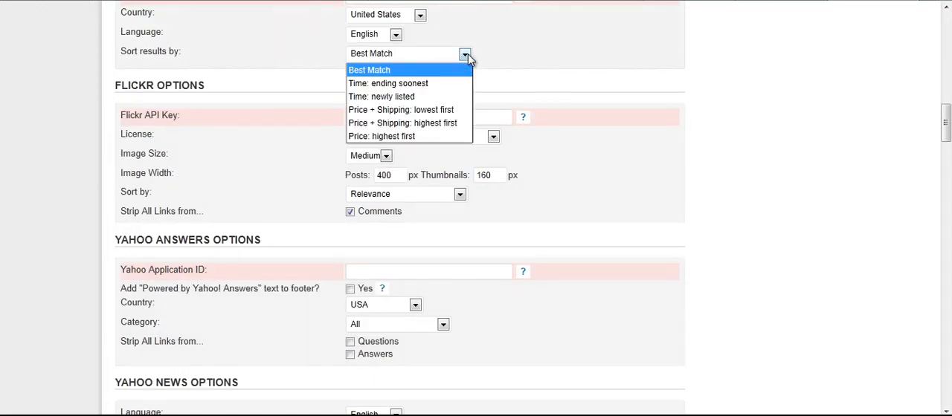
pyautogui.click(467, 55)
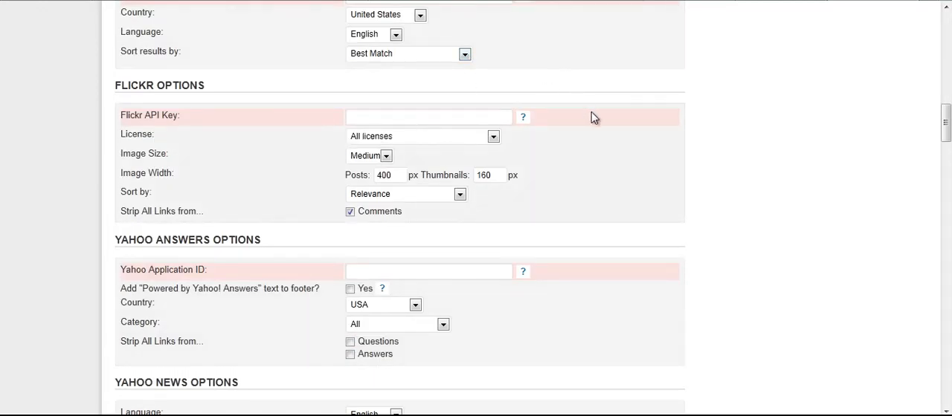
# Step: Copy the Yahoo Application ID from My Blog's Yahoo Answers options into the same field on Cool New Digital Cameras
pyautogui.scroll(-2, 521, 272)
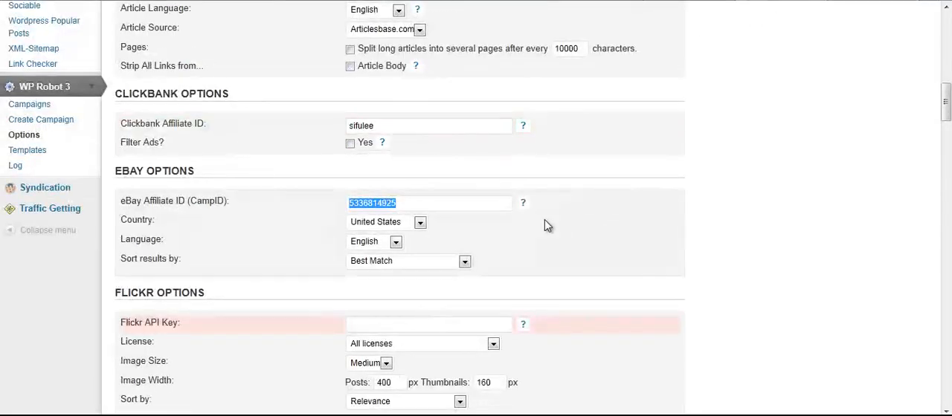
pyautogui.scroll(-4, 545, 219)
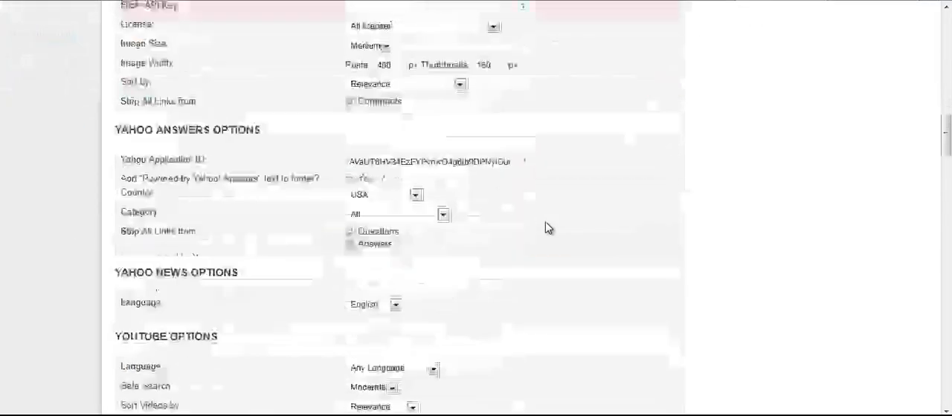
pyautogui.doubleClick(449, 161)
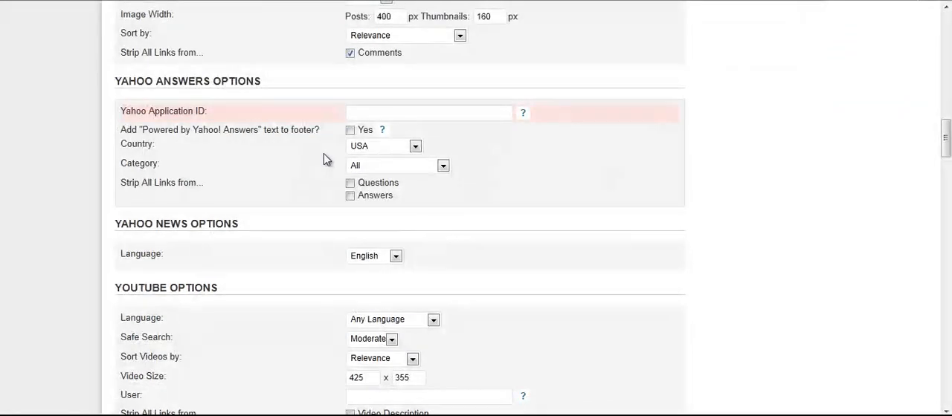
pyautogui.click(379, 114)
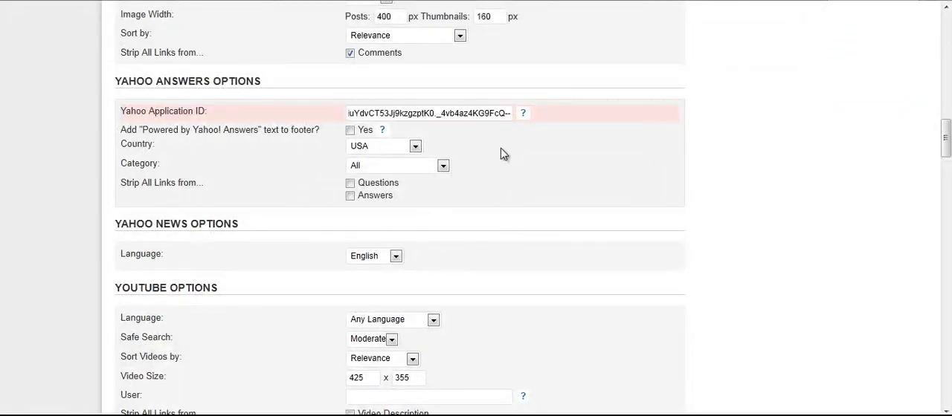
# Step: Switch to Notepad, paste the Yahoo Application ID under the heading "yahoo", and minimize the note
pyautogui.click(275, 415)
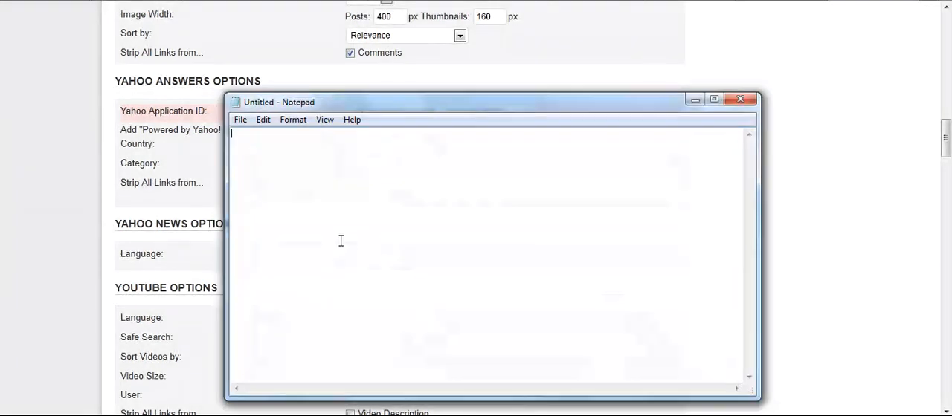
pyautogui.moveTo(321, 108); pyautogui.dragTo(331, 144)
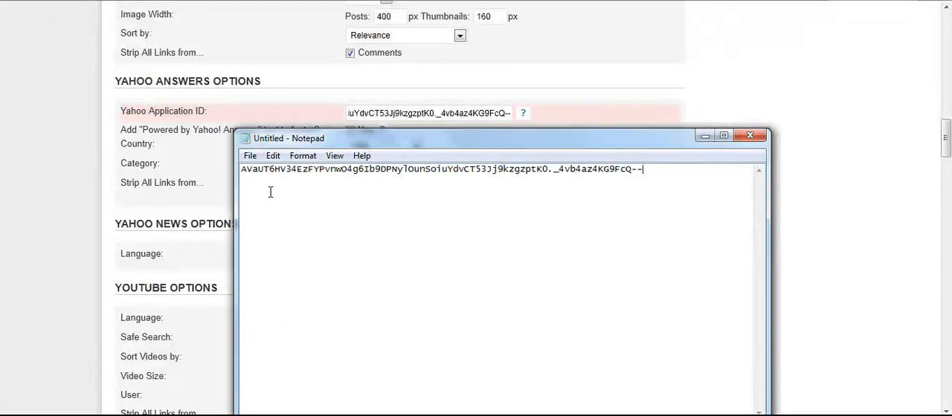
pyautogui.write('yahoo a')
pyautogui.press('BackSpace')
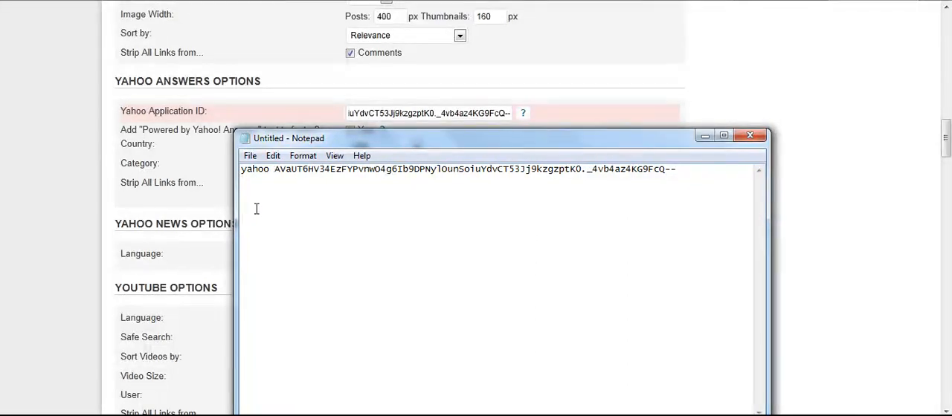
pyautogui.press('Return')
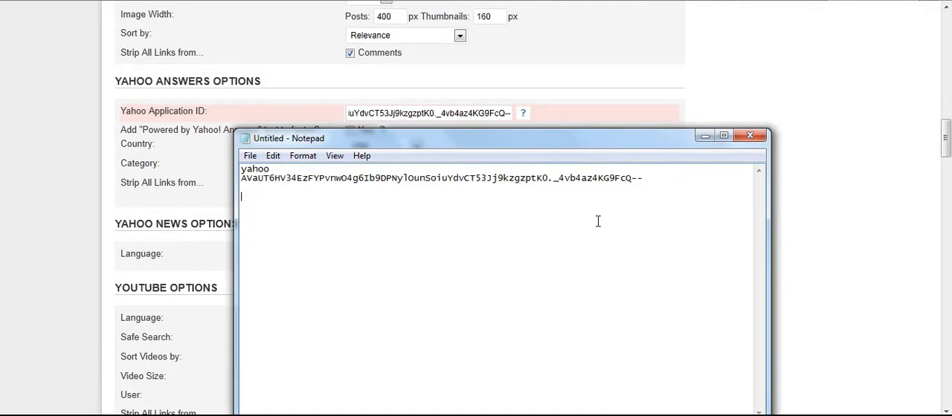
pyautogui.click(705, 137)
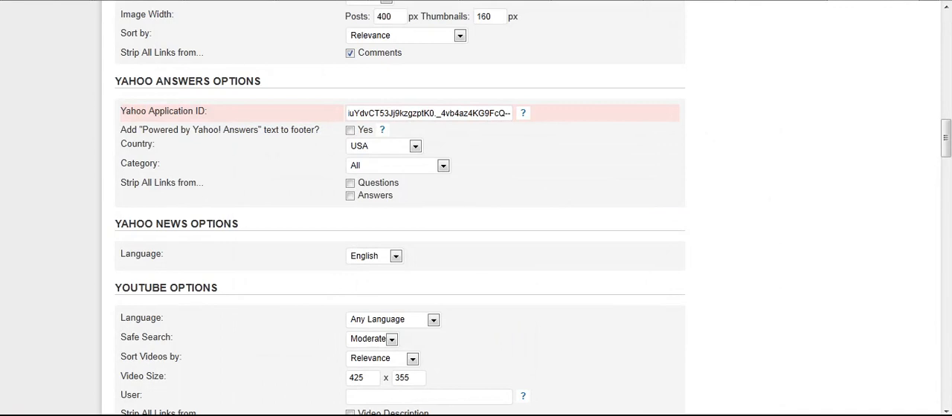
# Step: Switch to Windows Explorer, open spinner.txt from the Elements (F:) drive, copy the TheBestSpinner login details and minimize the file
pyautogui.click(195, 414)
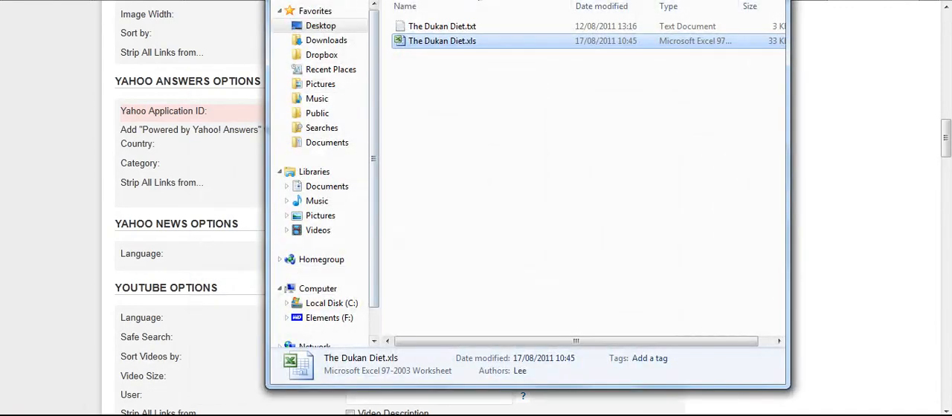
pyautogui.click(331, 318)
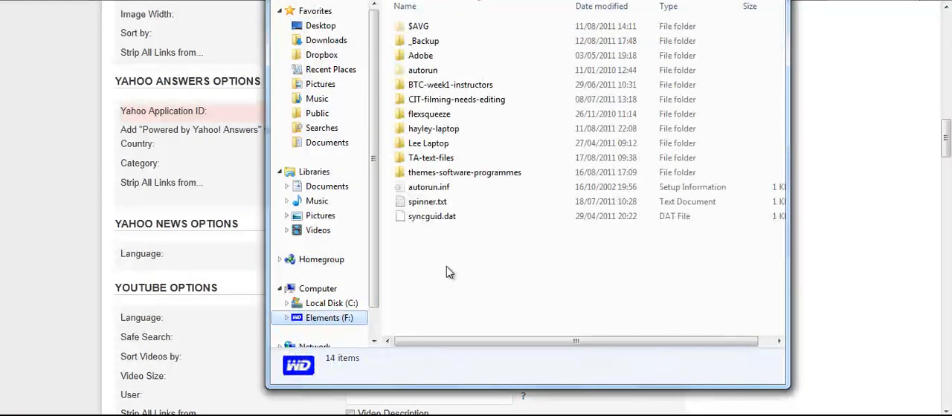
pyautogui.doubleClick(428, 205)
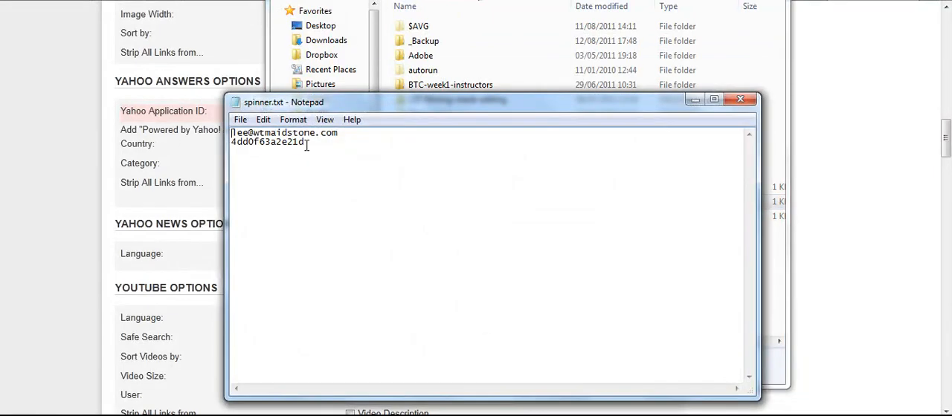
pyautogui.moveTo(316, 144); pyautogui.dragTo(232, 133)
pyautogui.rightClick(247, 139)
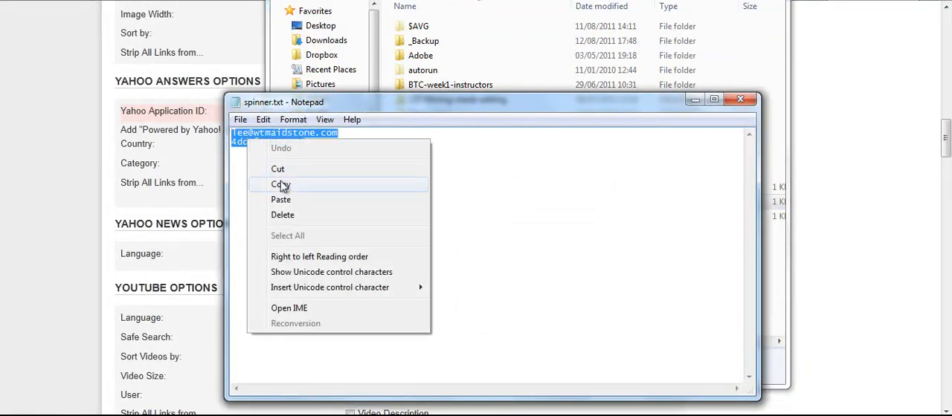
pyautogui.click(281, 184)
pyautogui.click(695, 99)
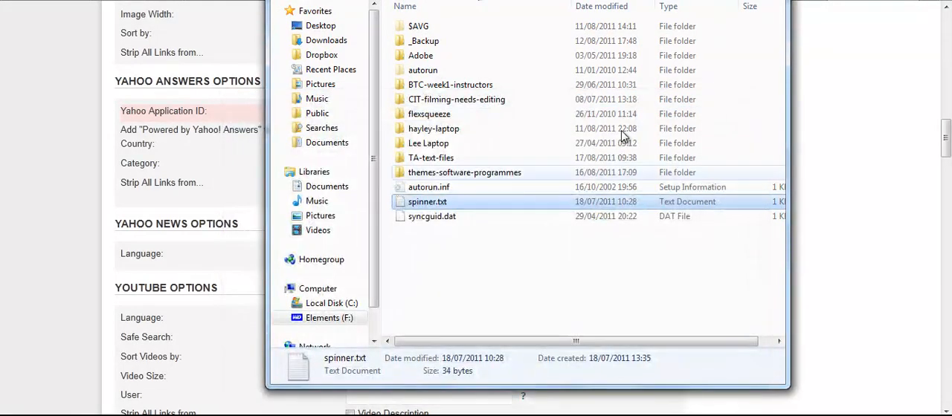
# Step: Paste the email and password under "the best spinner" in the untitled Notepad note, minimize it and return to the WP Robot options
pyautogui.click(408, 415)
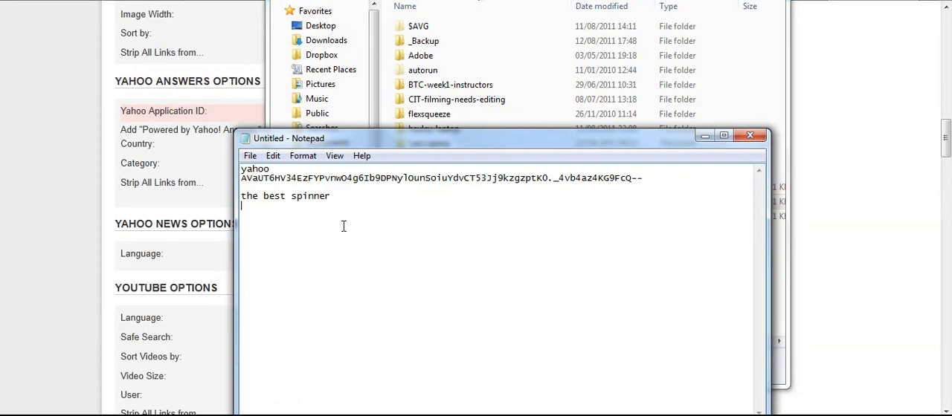
pyautogui.press('Return')
pyautogui.hotkey('ctrl', 'v')
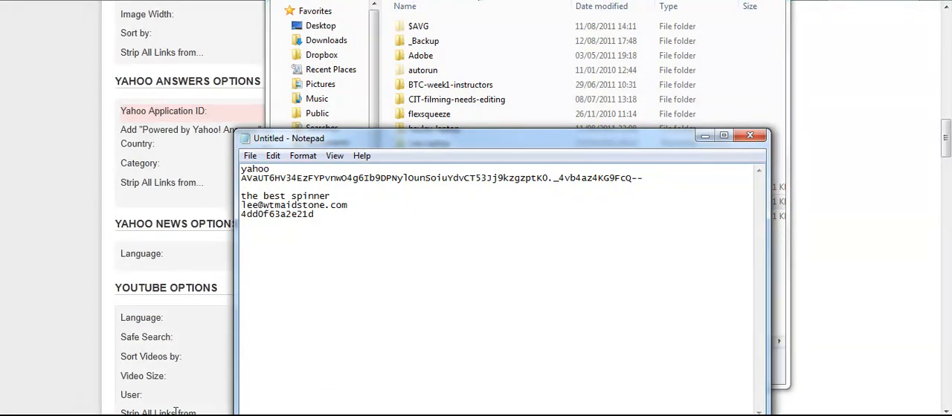
pyautogui.click(703, 136)
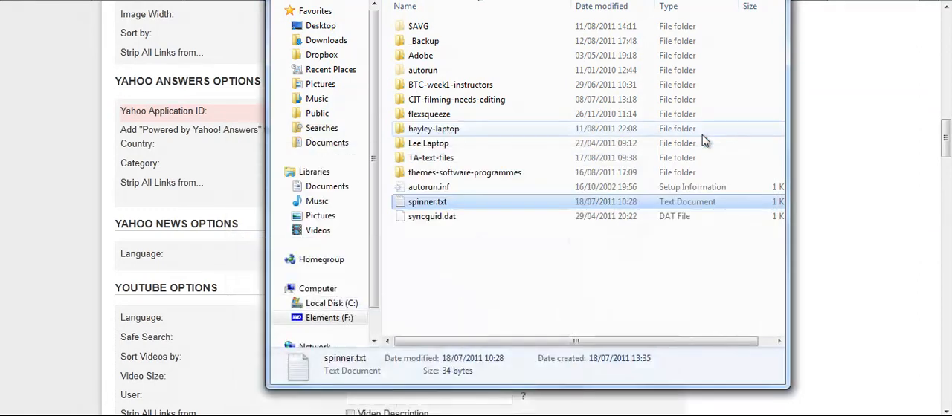
pyautogui.click(897, 251)
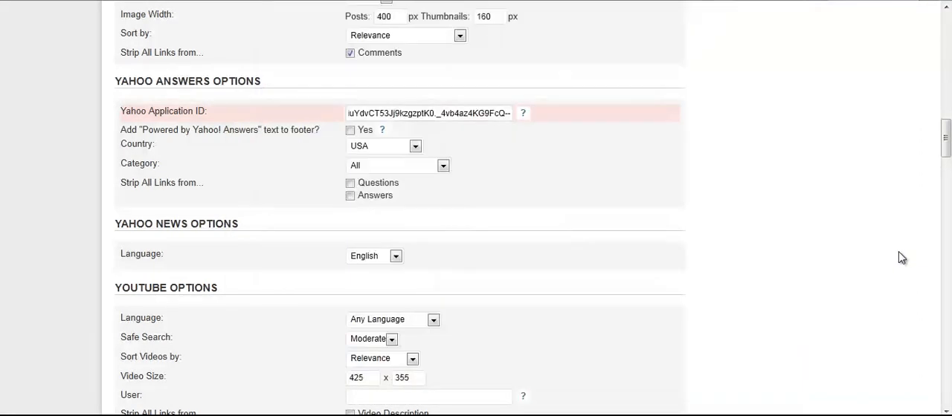
# Step: Examine the remaining module options, from YouTube and RSS through Twitter, Commission Junction, Oodle and Shopzilla
pyautogui.scroll(-4, 441, 328)
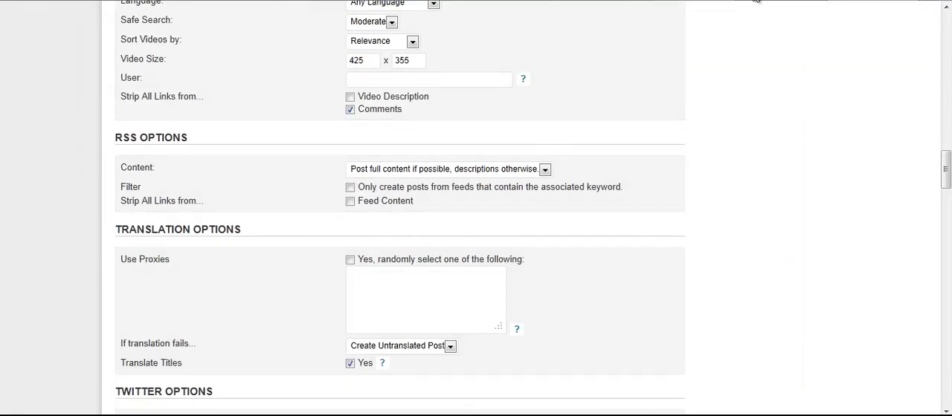
pyautogui.scroll(5, 497, 228)
pyautogui.scroll(-5, 476, 284)
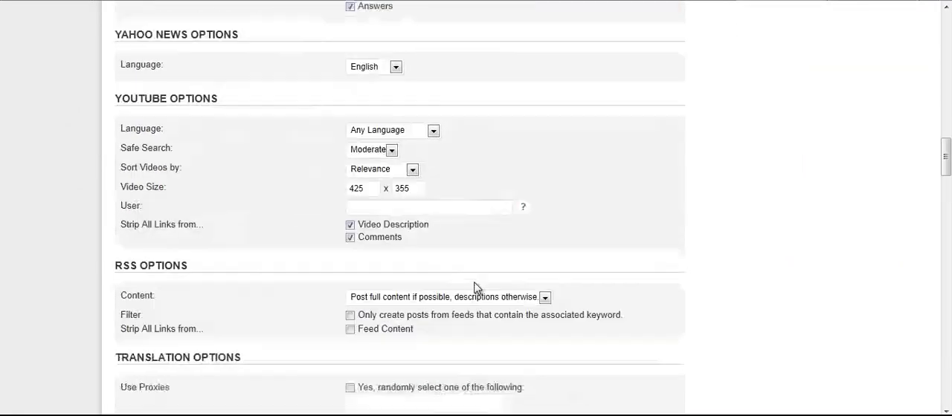
pyautogui.scroll(-4, 477, 288)
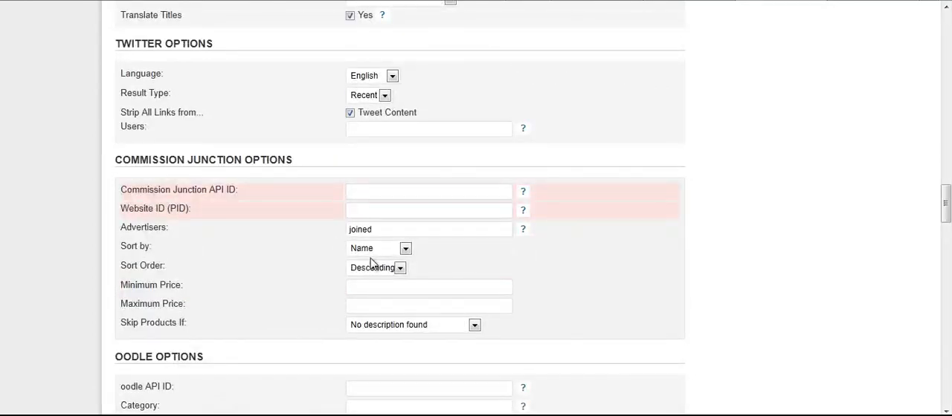
pyautogui.scroll(-1, 404, 250)
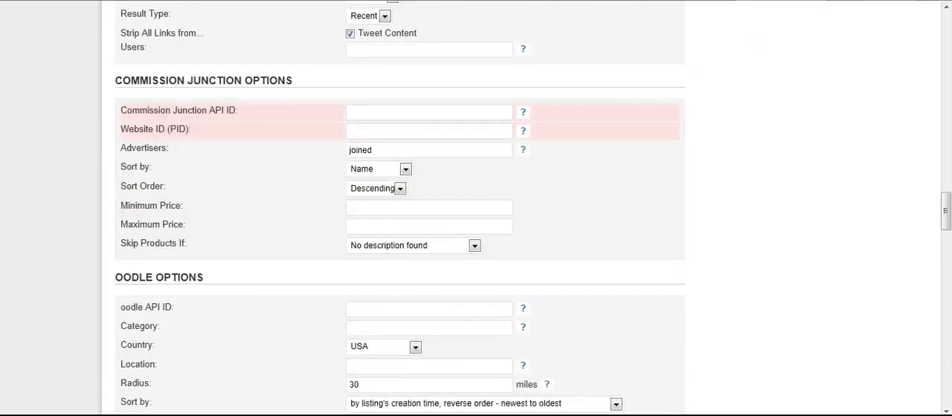
pyautogui.scroll(-3, 748, 211)
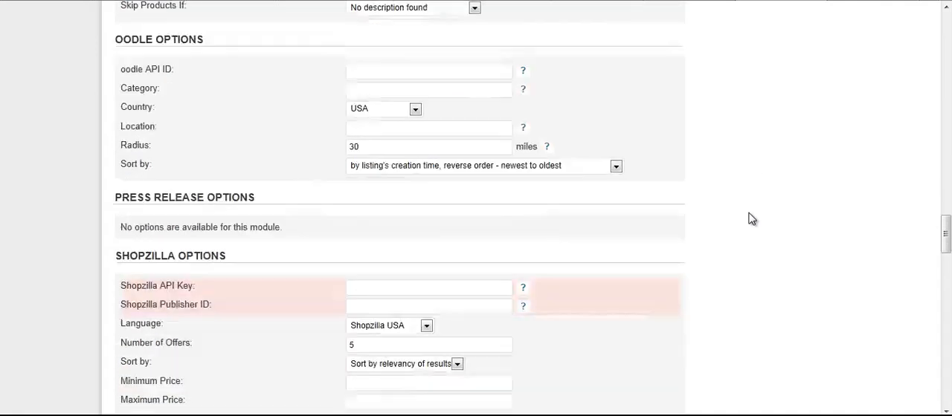
pyautogui.scroll(-1, 751, 218)
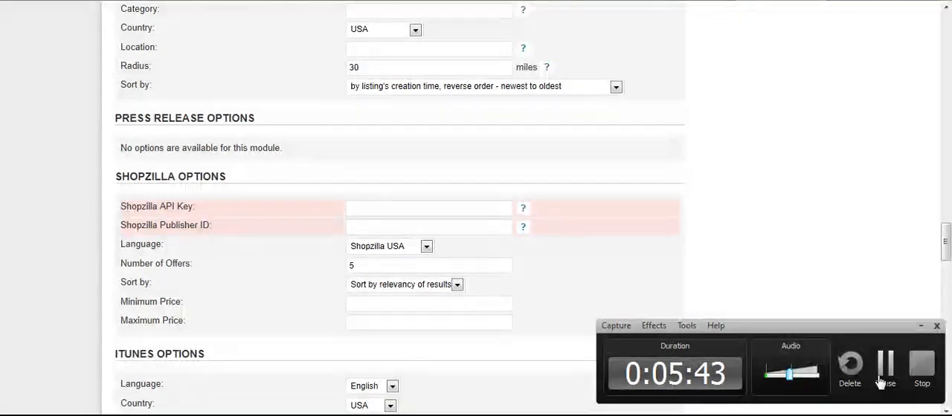
pyautogui.click(885, 372)
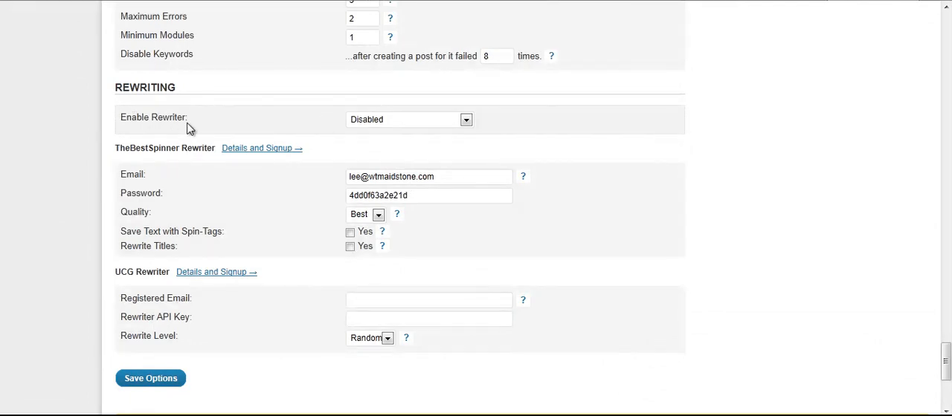
# Step: Set Enable Rewriter to "Enable TheBestSpinner" and check the email and password fields of its login
pyautogui.click(464, 125)
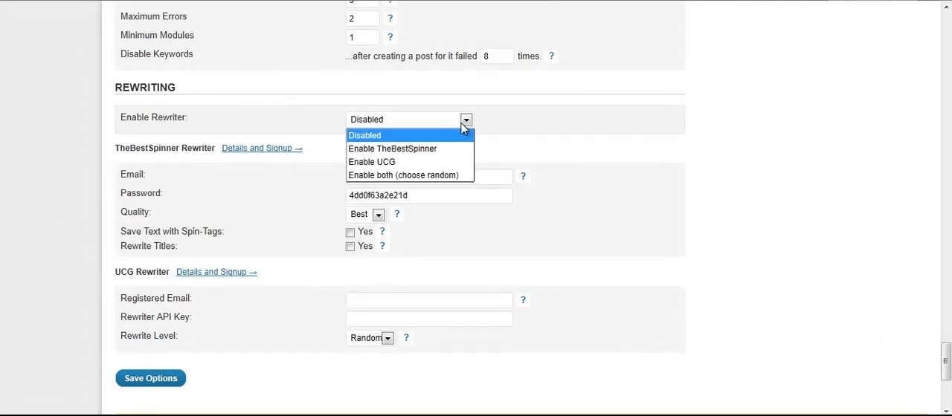
pyautogui.click(404, 150)
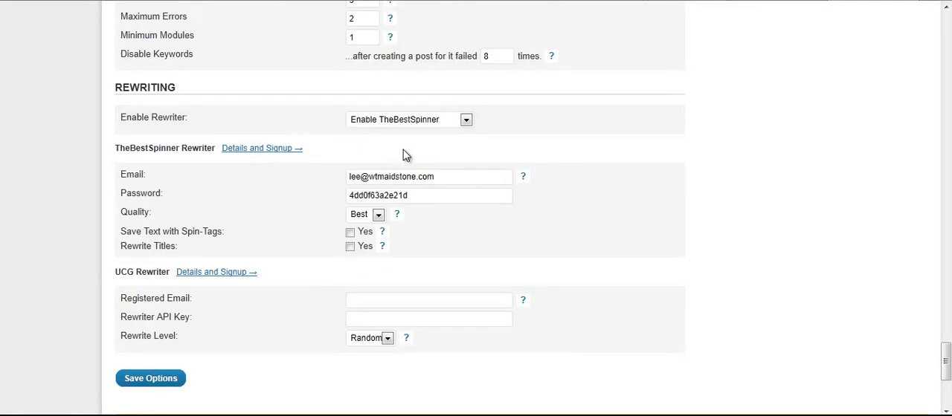
pyautogui.moveTo(454, 179); pyautogui.dragTo(355, 179)
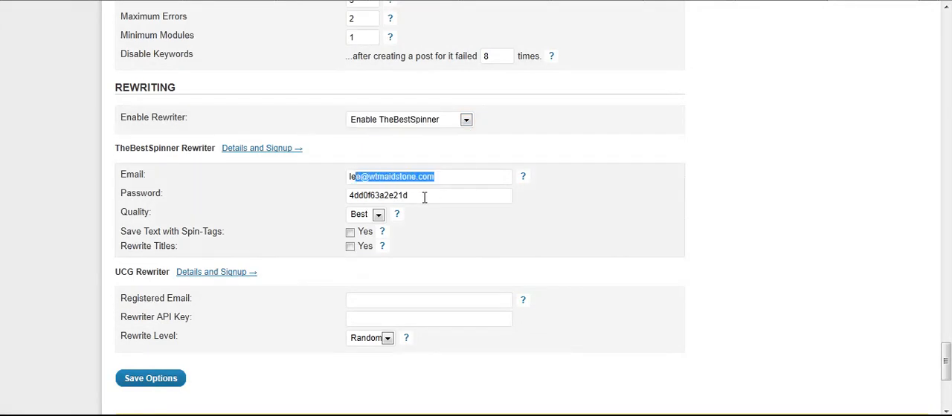
pyautogui.moveTo(425, 197); pyautogui.dragTo(354, 195)
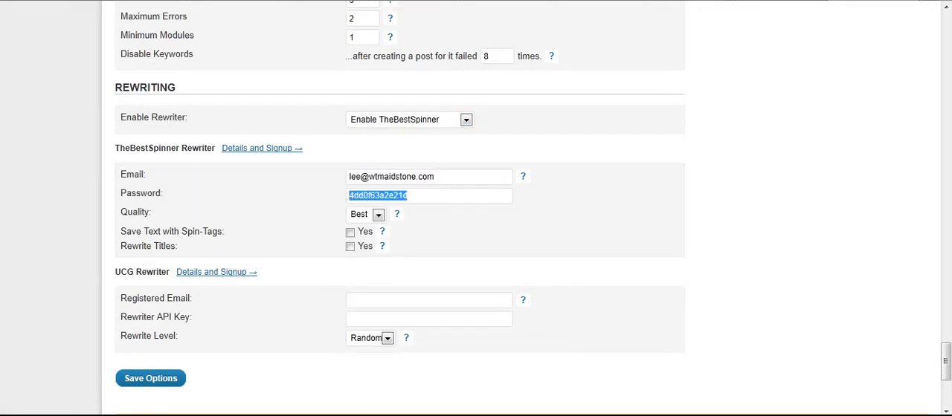
# Step: Switch to Windows Explorer, open affiliate-IDs.txt, copy its entire contents and close the file
pyautogui.hotkey('alt', 'Tab')
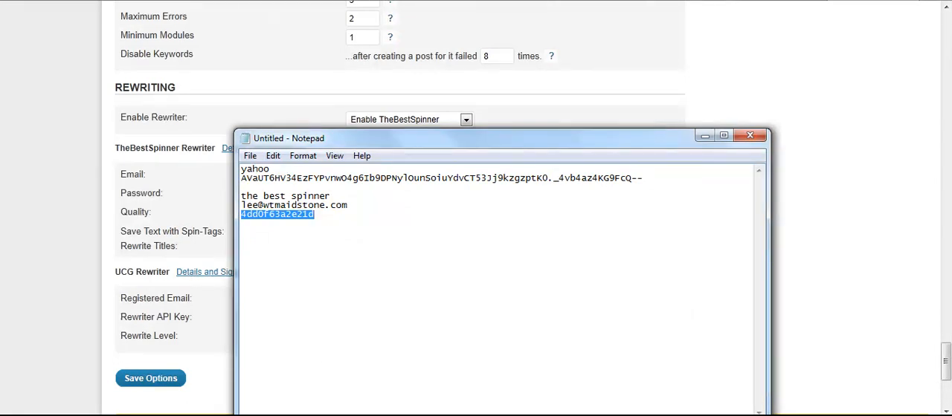
pyautogui.click(128, 415)
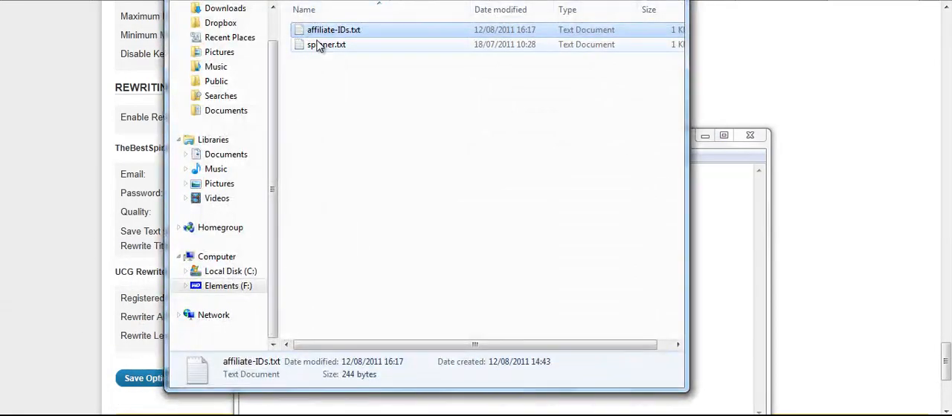
pyautogui.doubleClick(331, 30)
pyautogui.moveTo(391, 236); pyautogui.dragTo(237, 133)
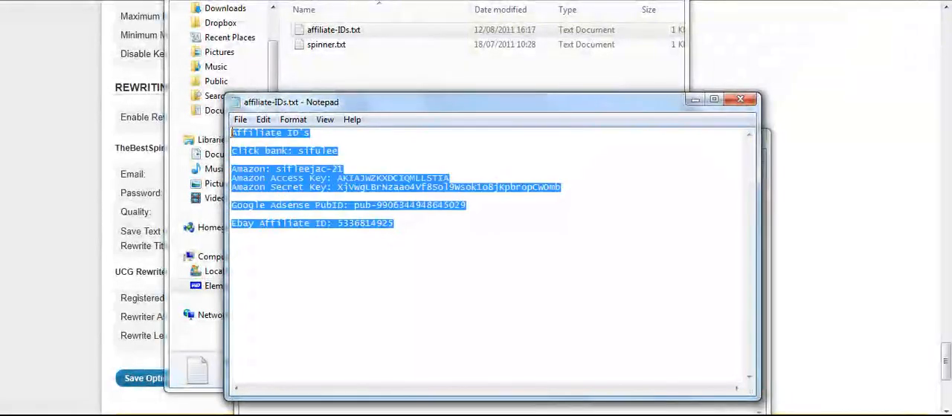
pyautogui.rightClick(261, 158)
pyautogui.click(296, 201)
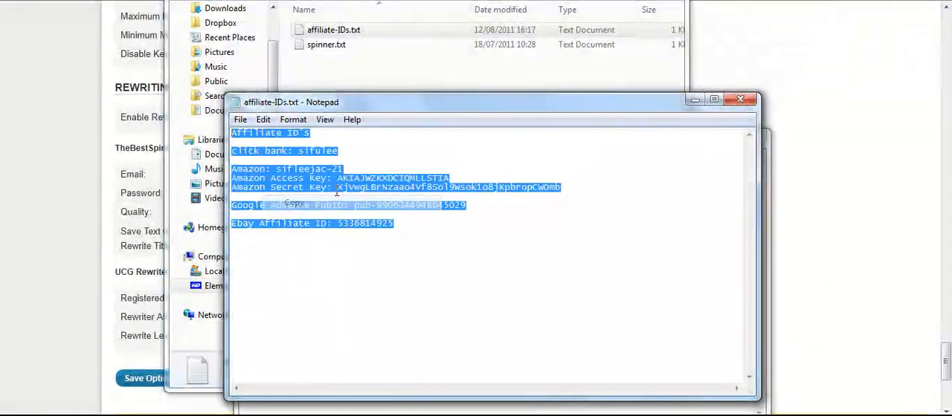
pyautogui.click(751, 100)
# Step: Paste the copied affiliate IDs and Amazon keys above the "yahoo" entry in the untitled Notepad note, and minimize the open windows
pyautogui.click(714, 255)
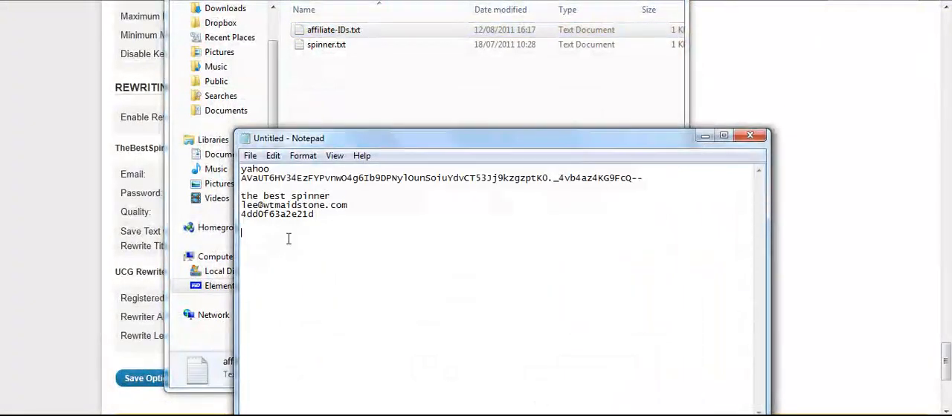
pyautogui.press('Return')
pyautogui.press('Return')
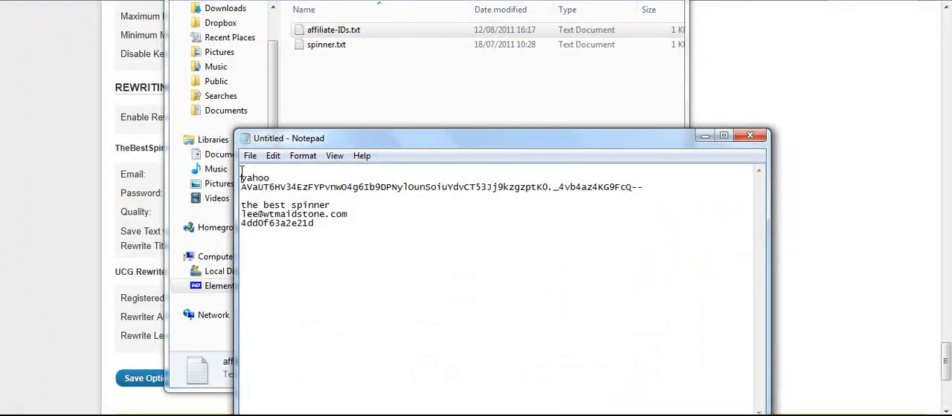
pyautogui.press('Up')
pyautogui.press('Up')
pyautogui.hotkey('ctrl', 'v')
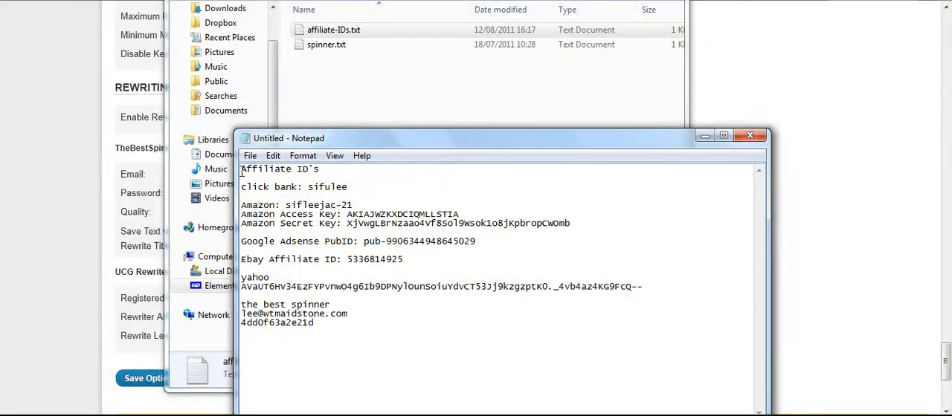
pyautogui.moveTo(365, 139); pyautogui.dragTo(314, 98)
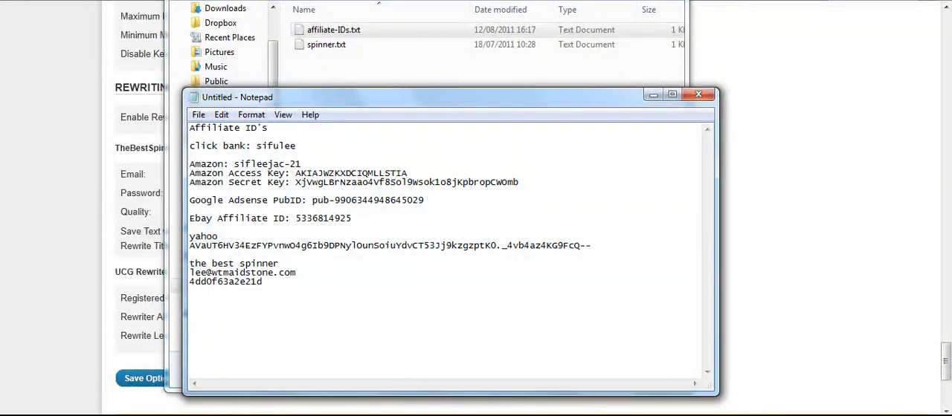
pyautogui.click(669, 0)
pyautogui.click(654, 96)
# Step: Review the rewriting section and check TheBestSpinner's Quality choices, keeping Best selected
pyautogui.scroll(5, 585, 290)
pyautogui.scroll(-5, 585, 297)
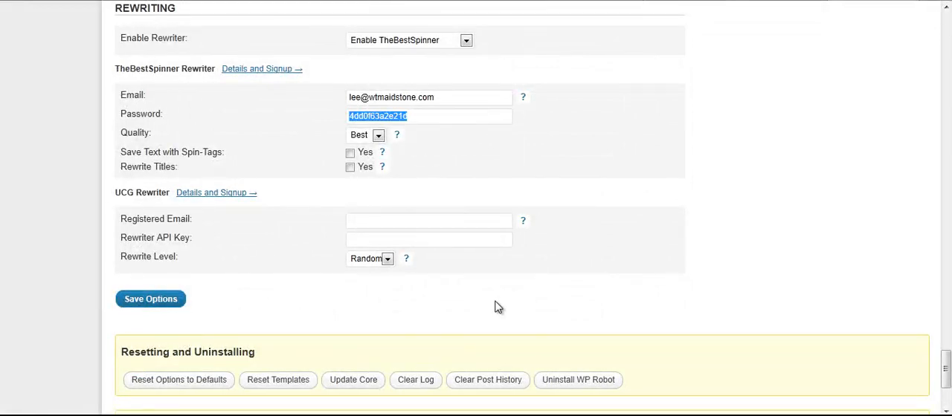
pyautogui.scroll(2, 495, 306)
pyautogui.scroll(1, 495, 306)
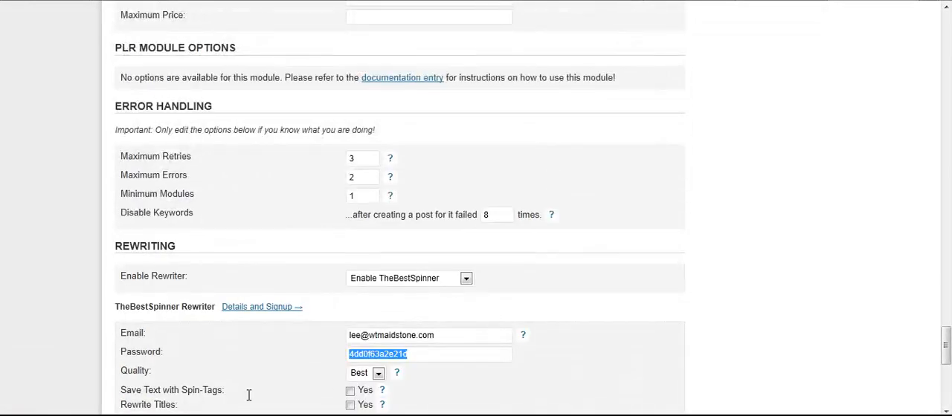
pyautogui.click(378, 373)
pyautogui.click(367, 412)
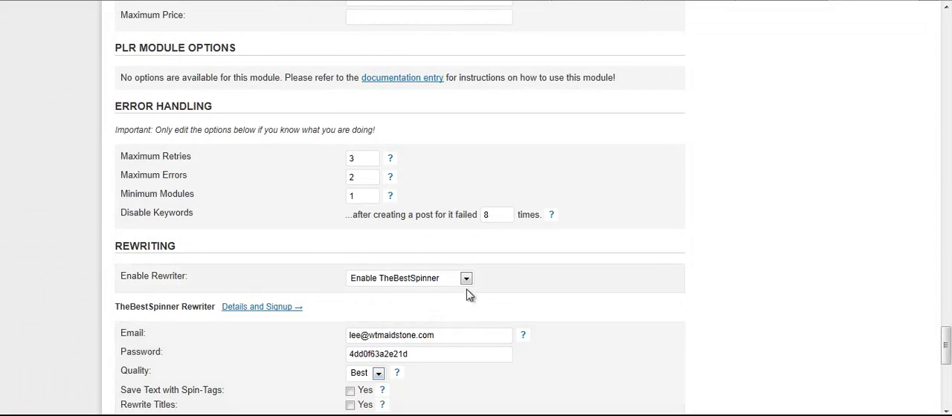
# Step: Review the WP Robot module options from the error handling section back up to the Yahoo Answers and Flickr options
pyautogui.scroll(2, 383, 310)
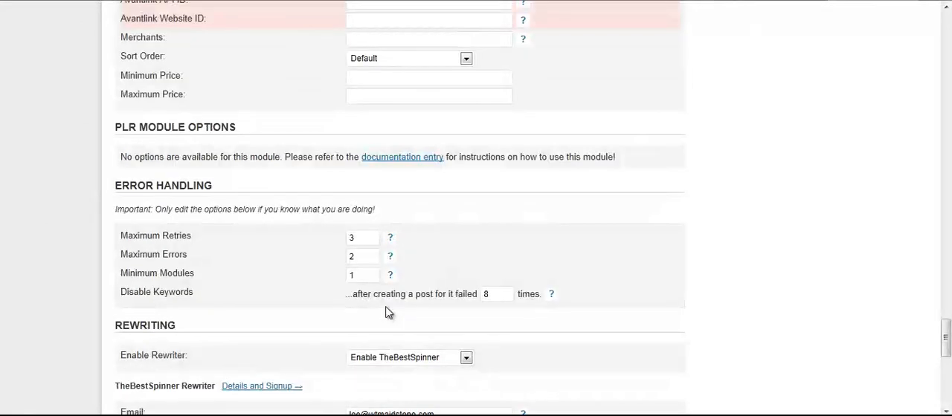
pyautogui.scroll(4, 396, 307)
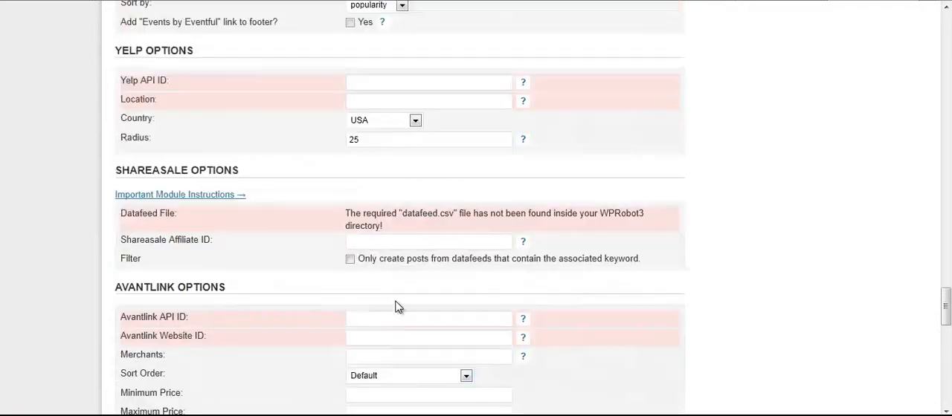
pyautogui.scroll(5, 396, 307)
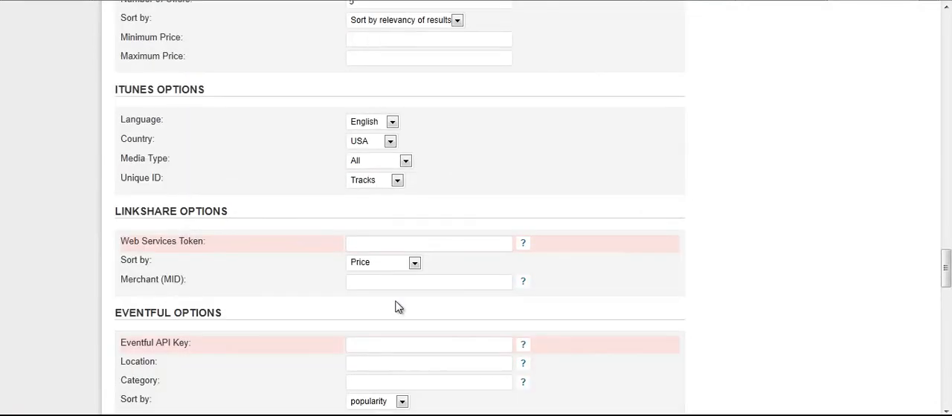
pyautogui.scroll(3, 396, 308)
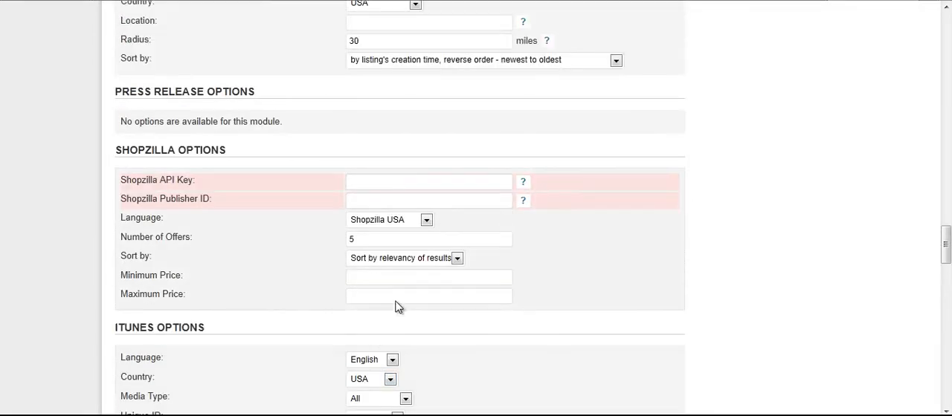
pyautogui.scroll(7, 396, 307)
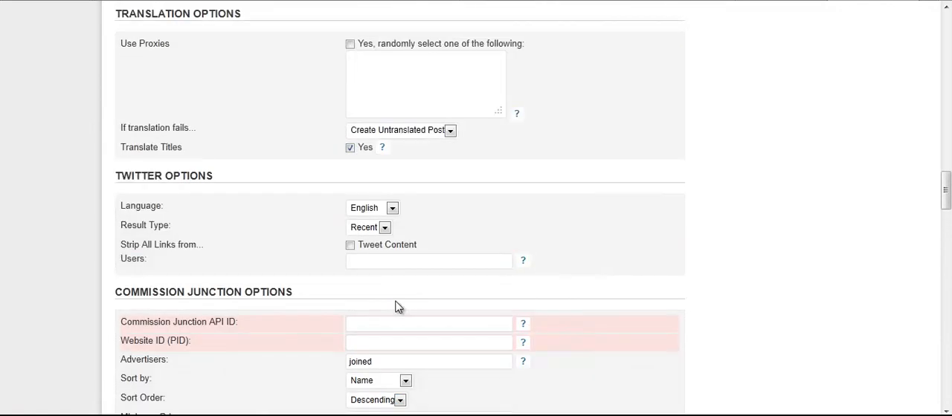
pyautogui.scroll(4, 396, 307)
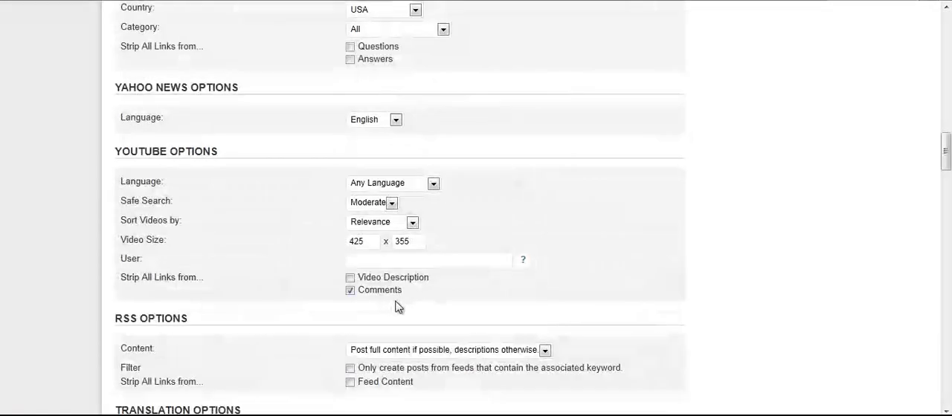
pyautogui.scroll(1, 400, 315)
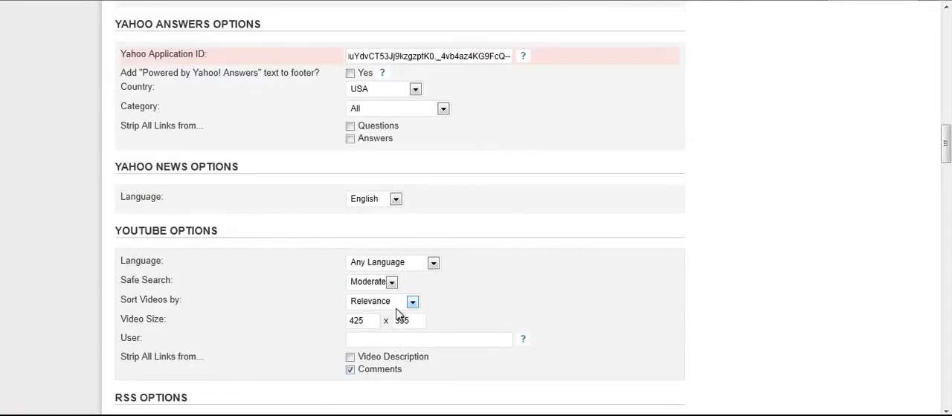
pyautogui.scroll(1, 500, 223)
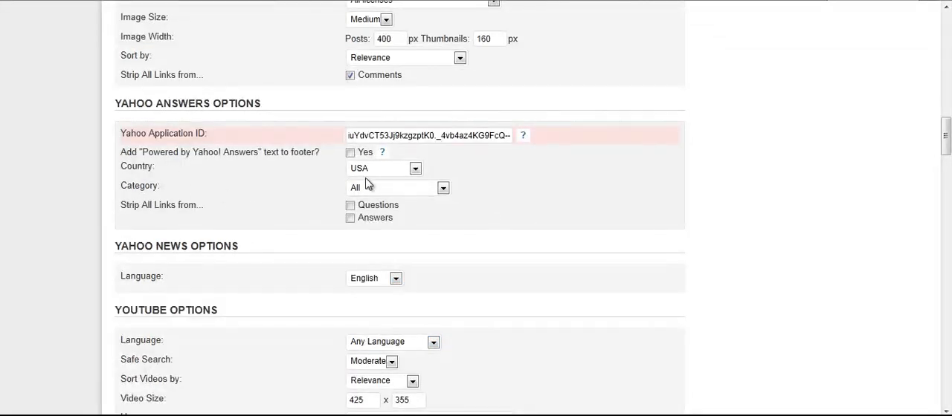
pyautogui.scroll(1, 585, 237)
pyautogui.scroll(1, 585, 237)
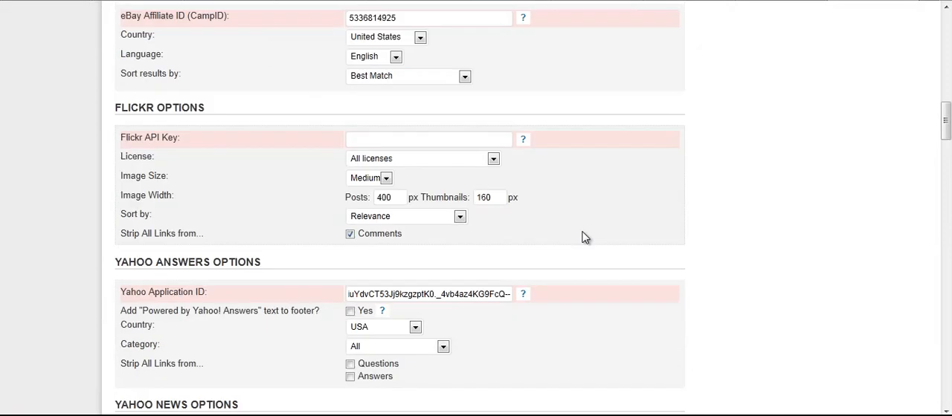
# Step: Check the eBay, Clickbank and Amazon affiliate ID and key fields and Amazon's Skip Products If choices
pyautogui.scroll(2, 585, 237)
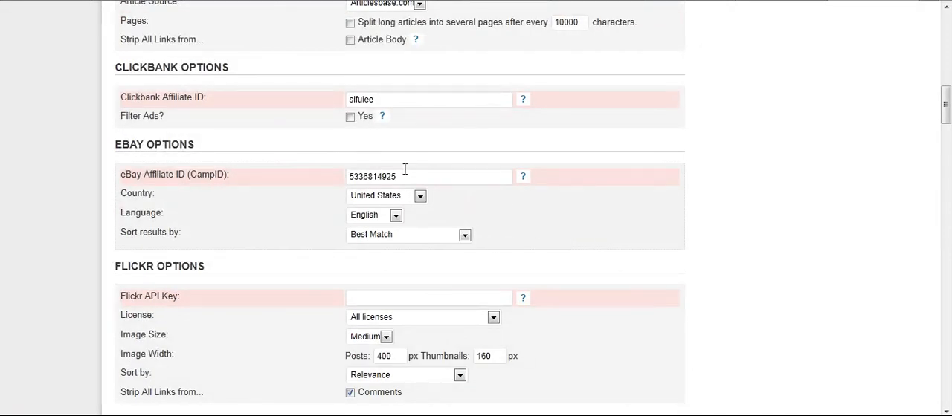
pyautogui.scroll(1, 519, 204)
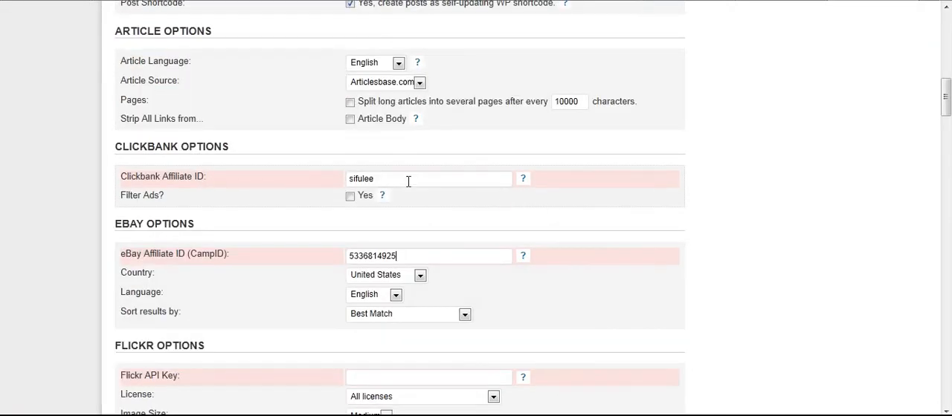
pyautogui.scroll(1, 421, 184)
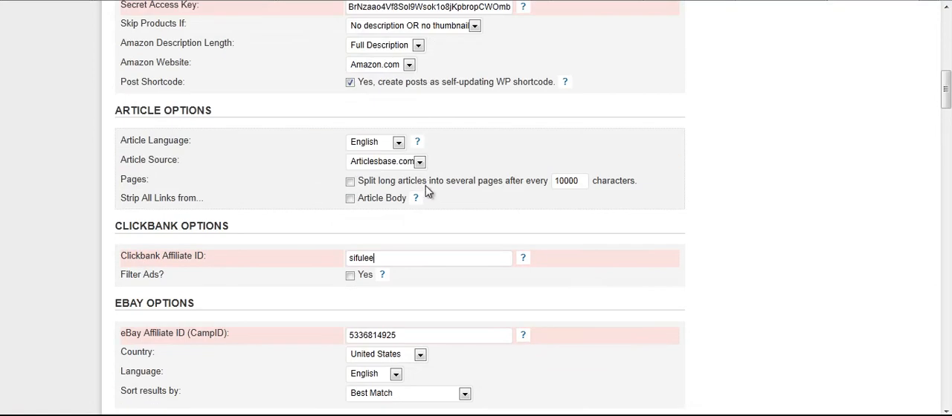
pyautogui.scroll(2, 426, 186)
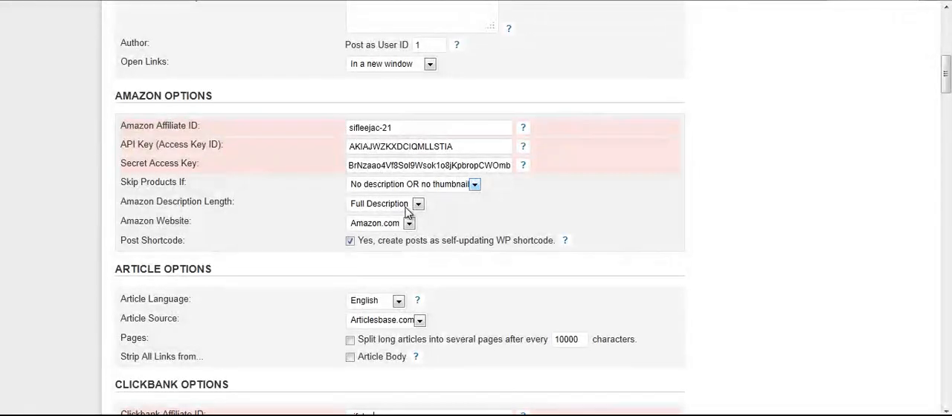
pyautogui.click(478, 192)
pyautogui.click(476, 186)
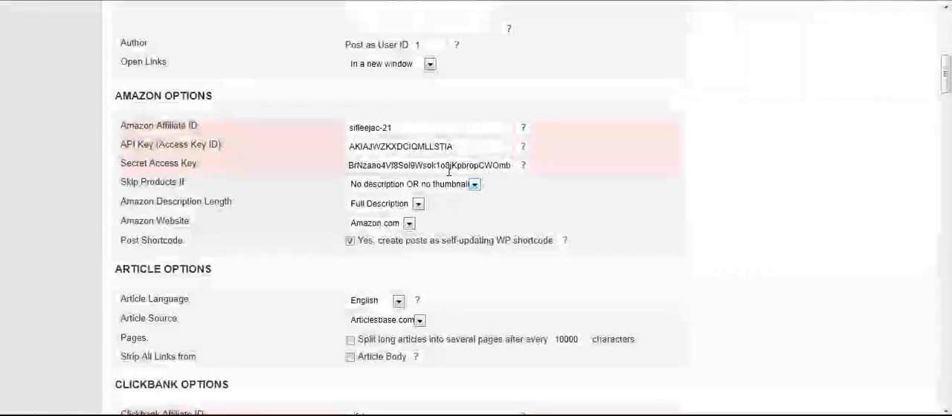
pyautogui.scroll(1, 534, 280)
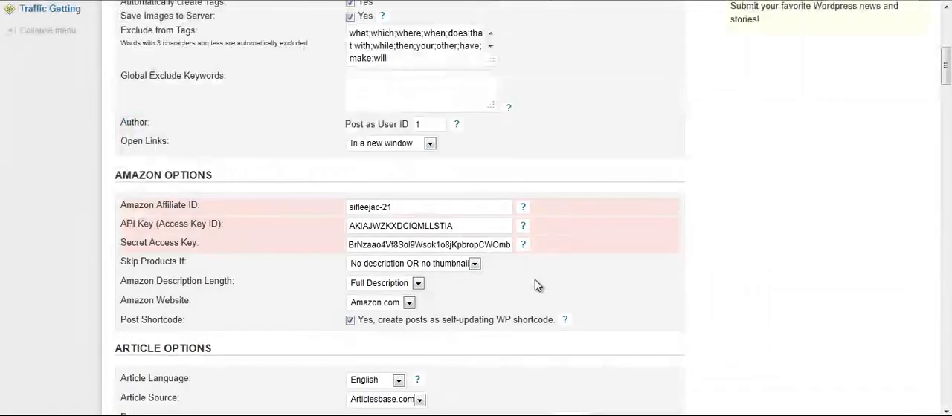
pyautogui.scroll(3, 481, 225)
pyautogui.scroll(-3, 480, 230)
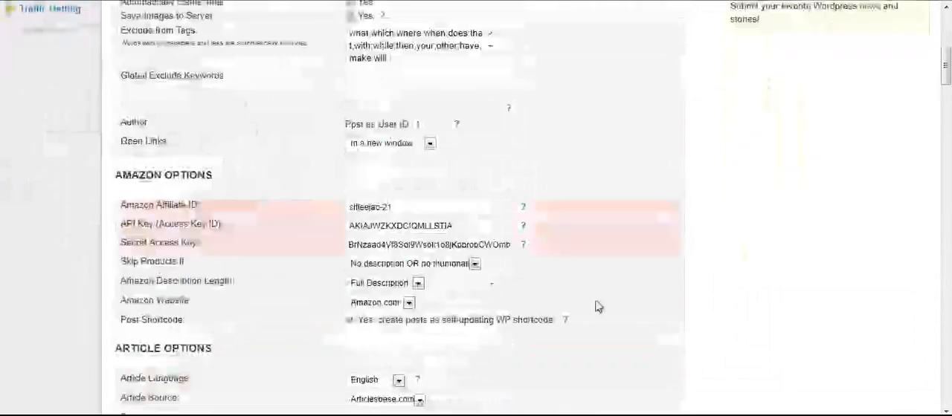
# Step: Save the WP Robot options and return to the start of the options page
pyautogui.moveTo(946, 52); pyautogui.dragTo(947, 395)
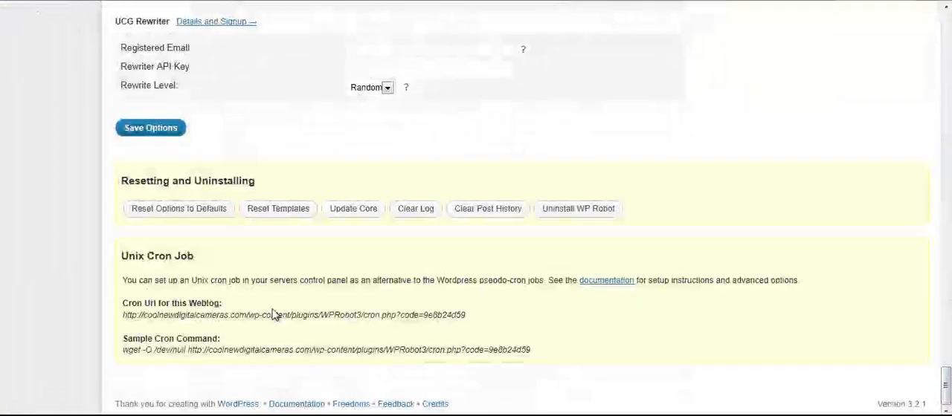
pyautogui.click(152, 129)
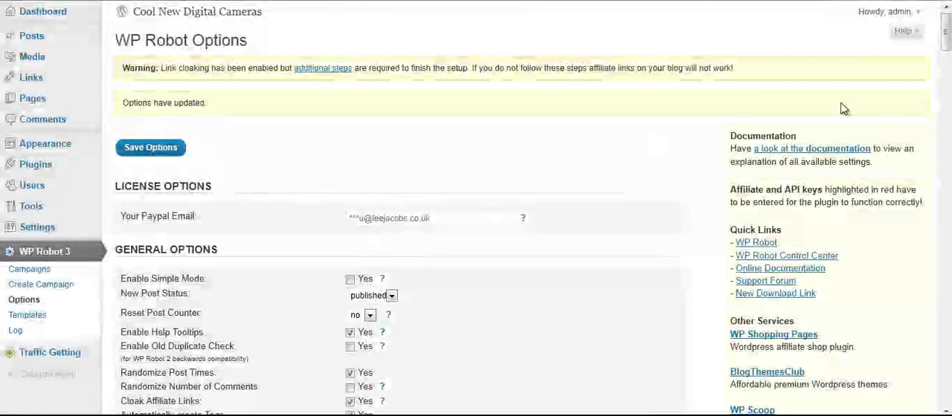
pyautogui.moveTo(947, 31)
pyautogui.mouseDown()
pyautogui.moveTo(947, 51)
pyautogui.moveTo(947, 26)
pyautogui.mouseUp()
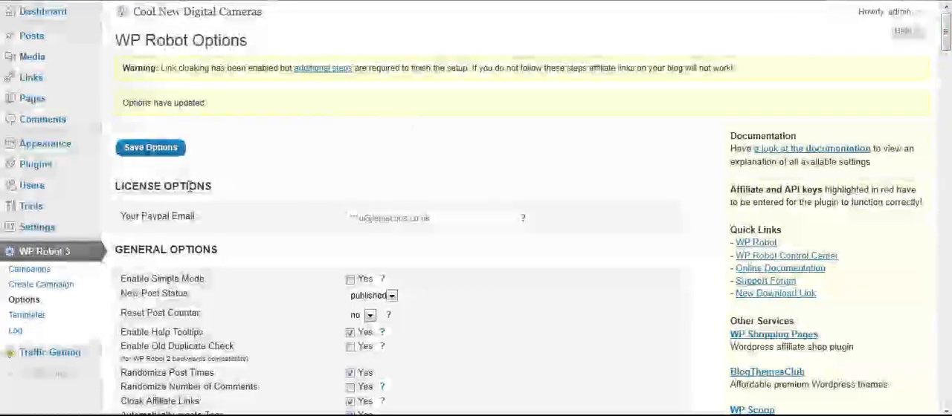
# Step: Install the Traffic Getting SEO Plugin, agree to its Terms of Service and proceed to optimizing the blog
pyautogui.click(50, 360)
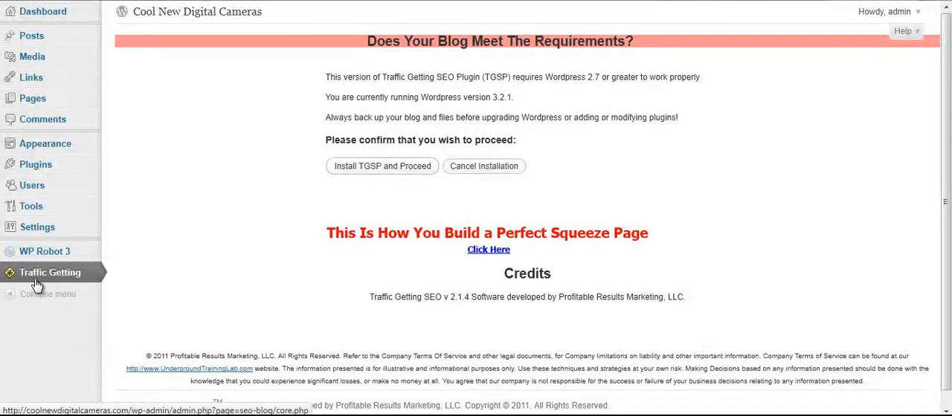
pyautogui.click(391, 172)
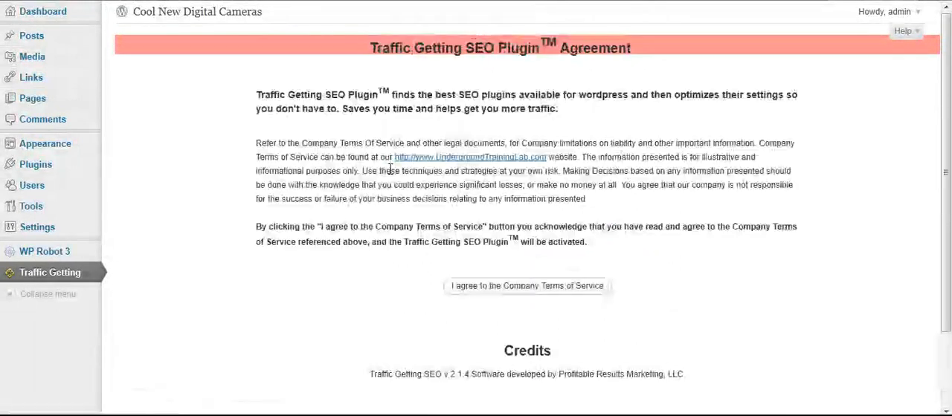
pyautogui.click(502, 290)
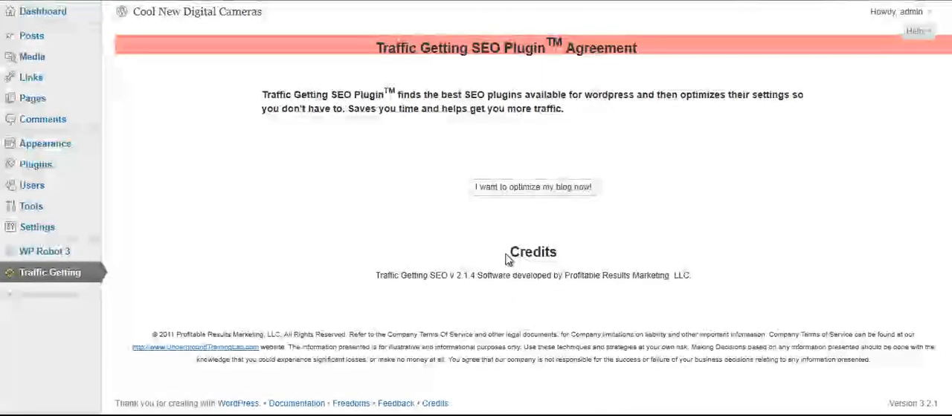
pyautogui.click(524, 188)
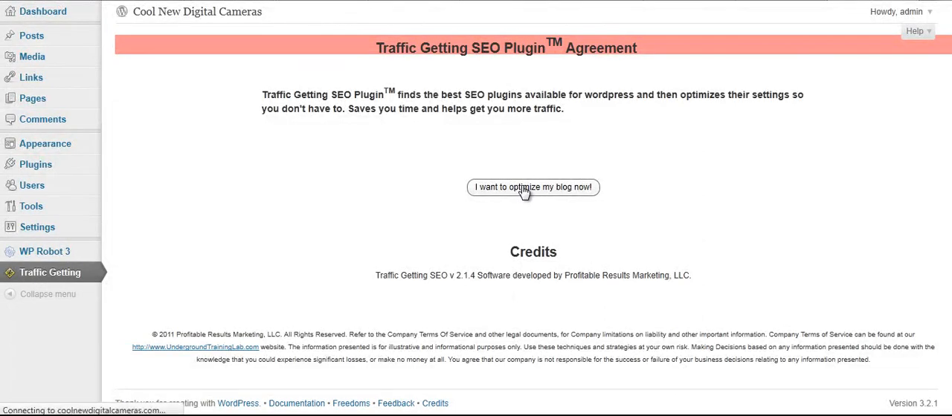
# Step: Examine the Traffic Getting Utilization Meter, the blog tweaks description and the tips for optimizing the blog
pyautogui.scroll(-3, 512, 251)
pyautogui.scroll(-4, 512, 251)
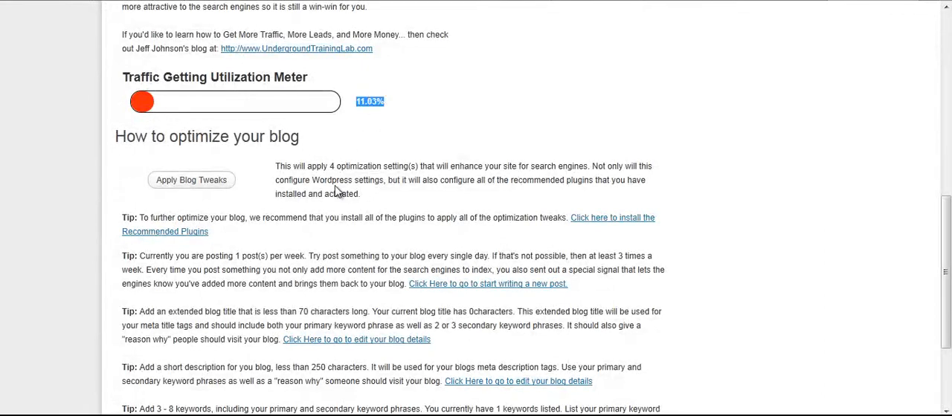
pyautogui.scroll(-1, 398, 243)
pyautogui.click(274, 89)
pyautogui.moveTo(275, 89); pyautogui.dragTo(563, 376)
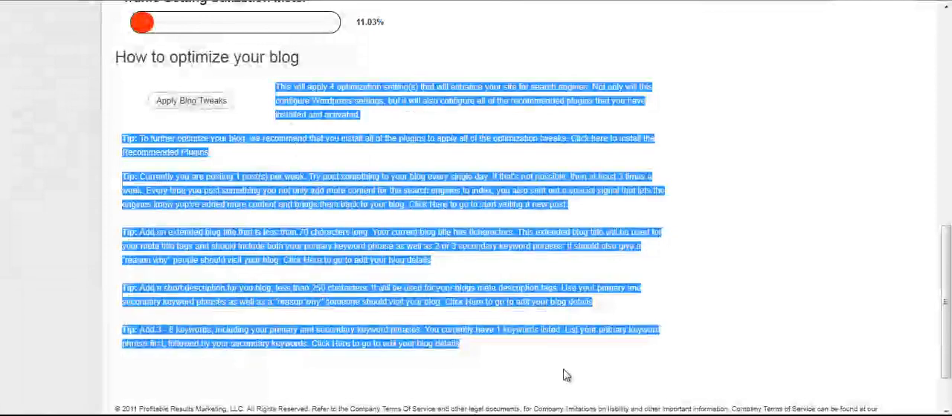
pyautogui.click(484, 360)
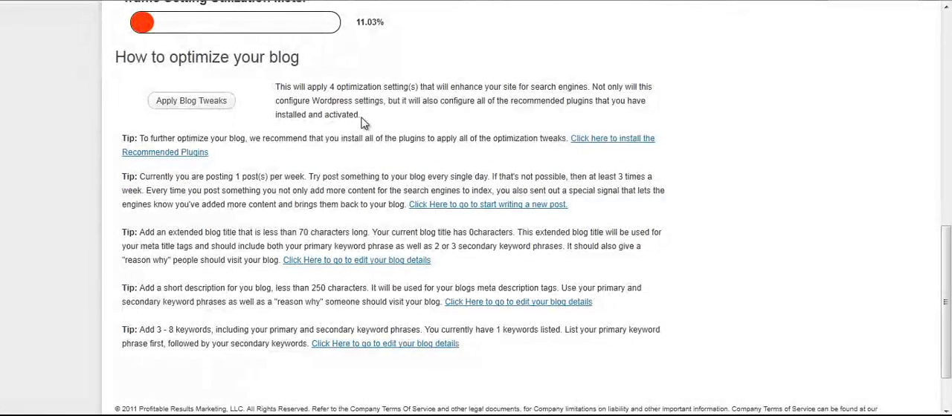
pyautogui.moveTo(360, 115); pyautogui.dragTo(275, 87)
pyautogui.click(454, 127)
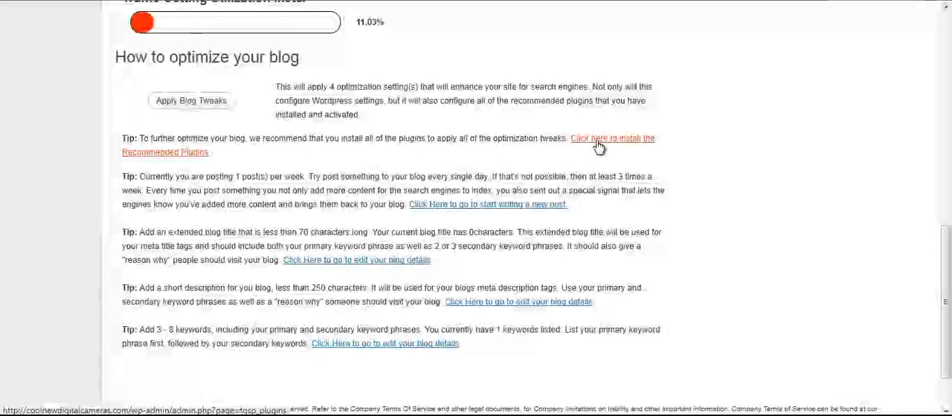
# Step: Open the Traffic Getting SEO Recommended Plugins page and keep it as the only open browser tab
pyautogui.click(599, 147)
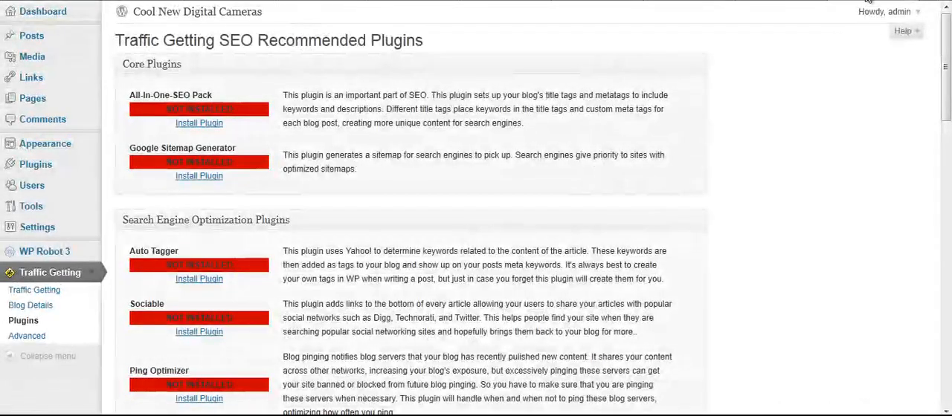
pyautogui.rightClick(827, 1)
pyautogui.click(873, 45)
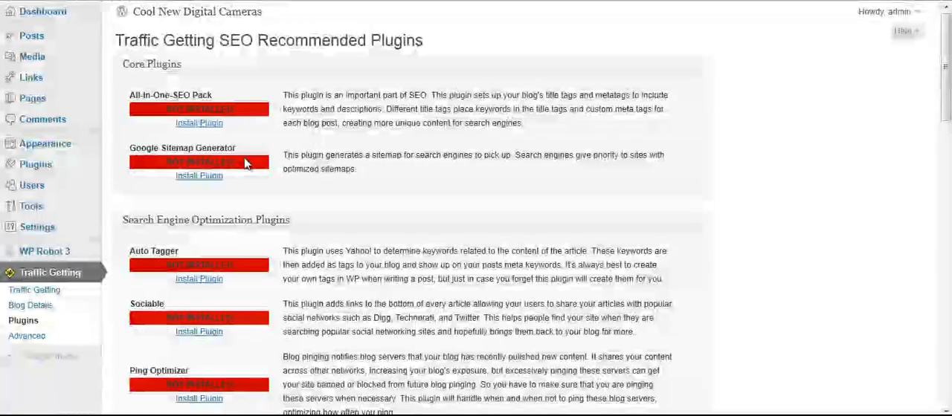
# Step: Open the install pages of All-In-One-SEO Pack, Google Sitemap Generator and Auto Tagger, each in a new tab
pyautogui.scroll(-2, 344, 178)
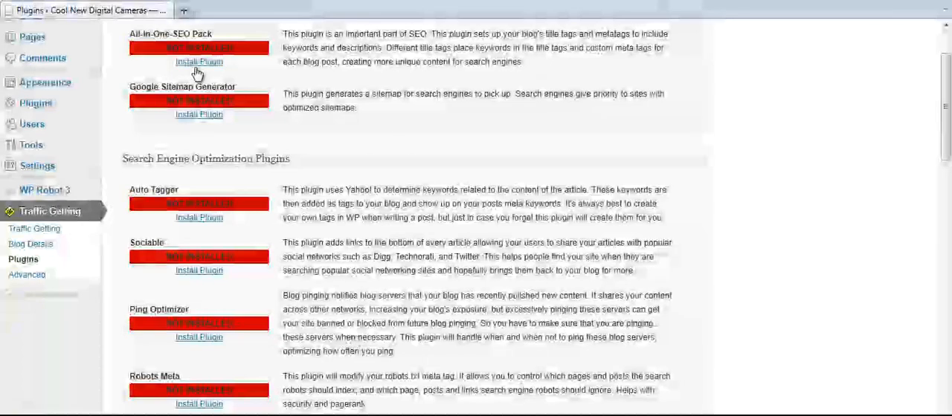
pyautogui.rightClick(199, 64)
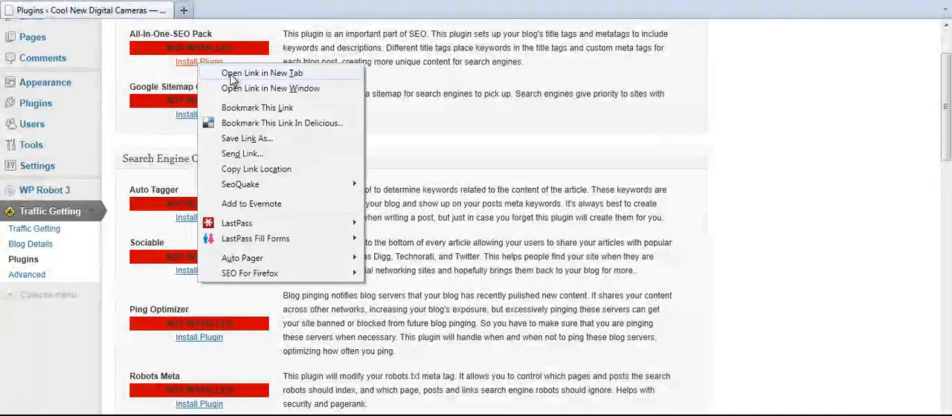
pyautogui.click(232, 75)
pyautogui.rightClick(199, 116)
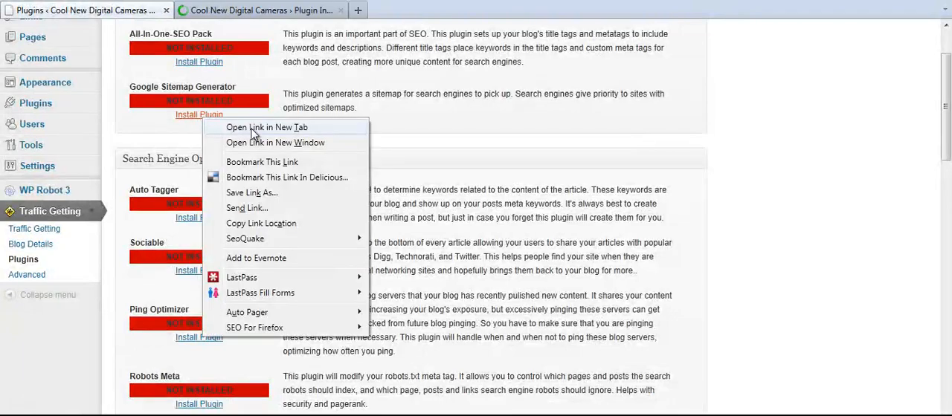
pyautogui.click(252, 131)
pyautogui.rightClick(205, 219)
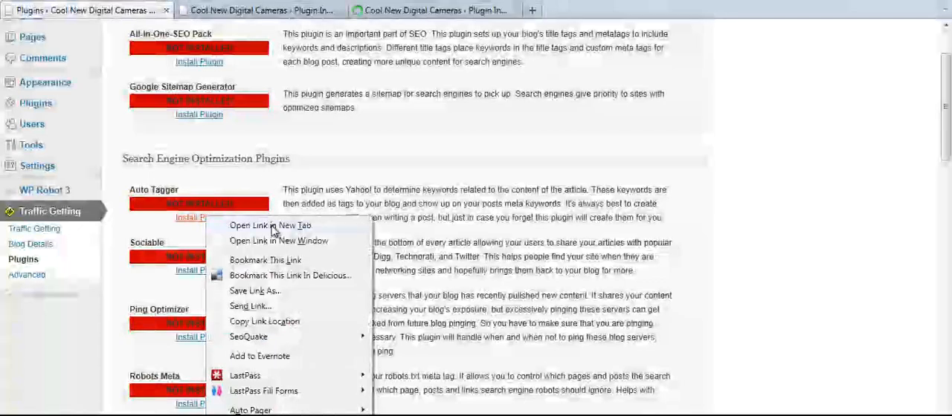
pyautogui.click(271, 227)
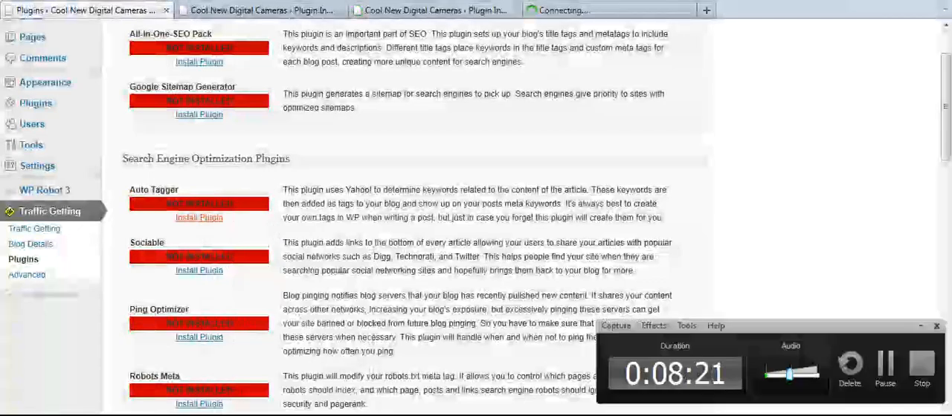
pyautogui.click(884, 369)
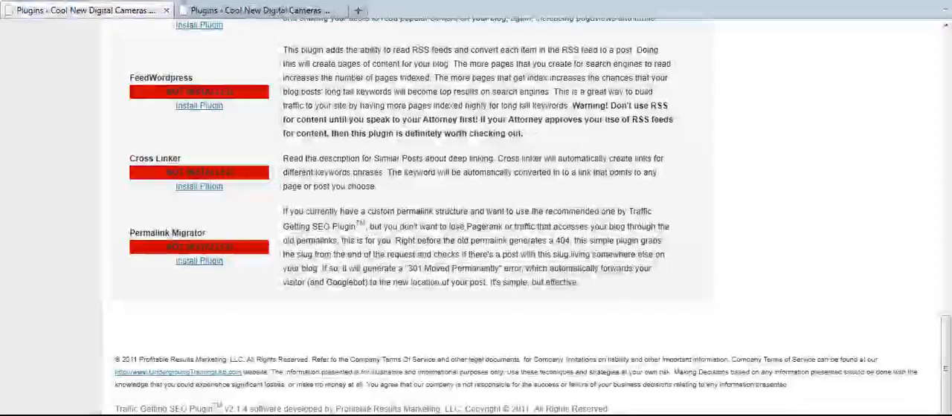
# Step: Open the install pages of Cross Linker and Permalink Migrator, each in a new tab
pyautogui.click(211, 260)
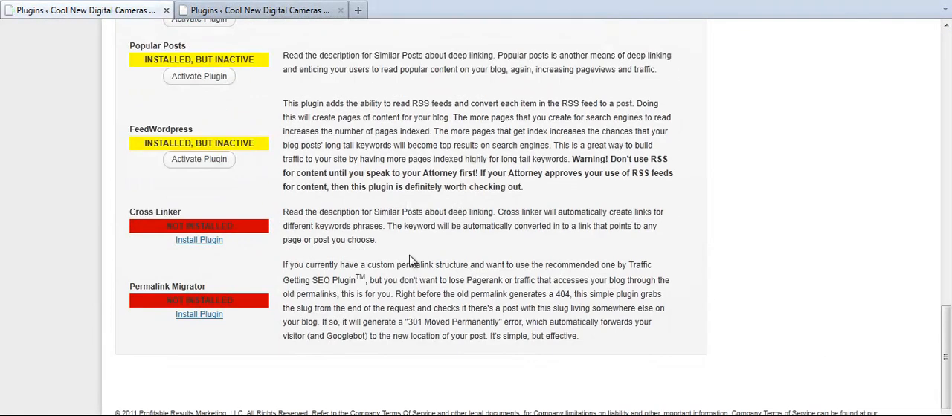
pyautogui.scroll(15, 368, 244)
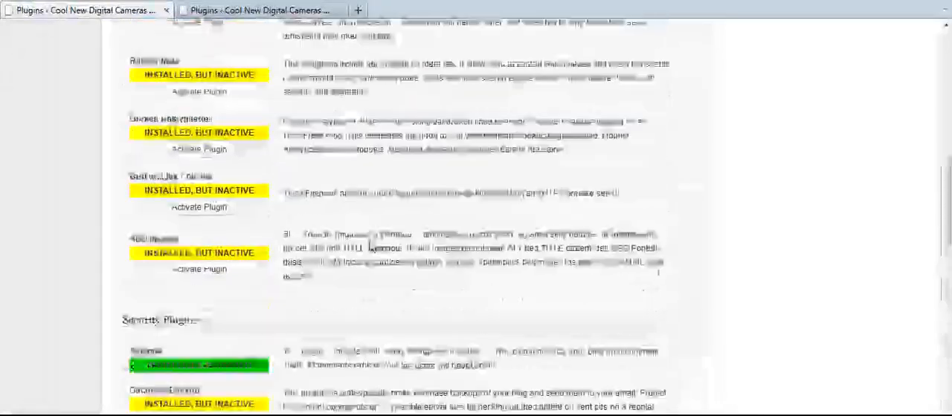
pyautogui.scroll(-15, 371, 245)
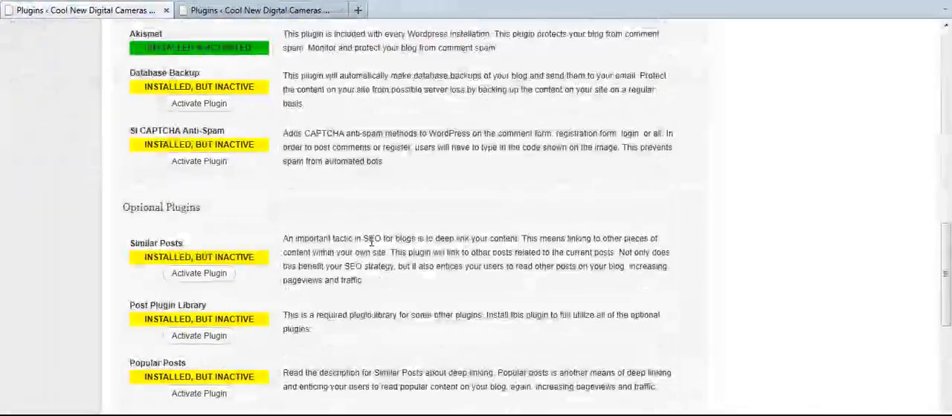
pyautogui.rightClick(205, 242)
pyautogui.click(242, 252)
pyautogui.rightClick(214, 315)
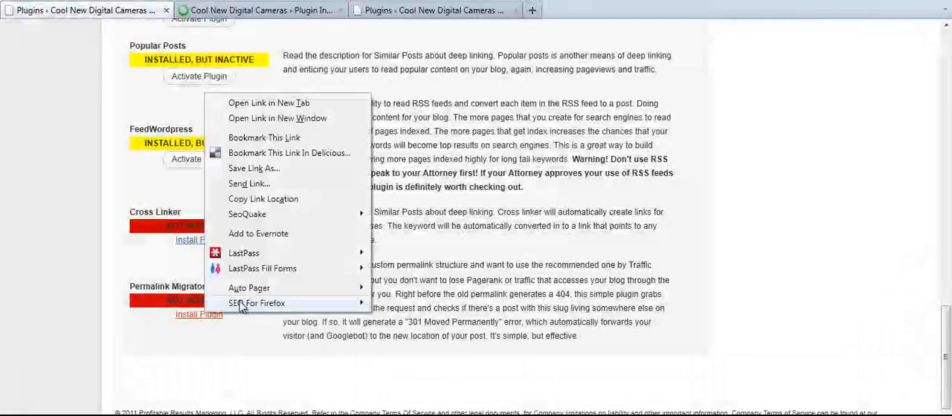
pyautogui.click(257, 103)
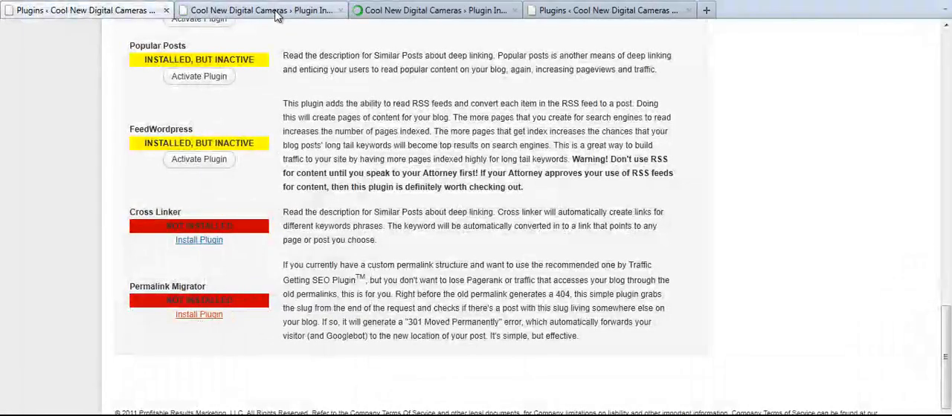
# Step: Install Cross-linker 1.4.4 and the Permalink Migrator plugin, and close both installation tabs
pyautogui.hotkey('ctrl', 'Tab')
pyautogui.click(863, 66)
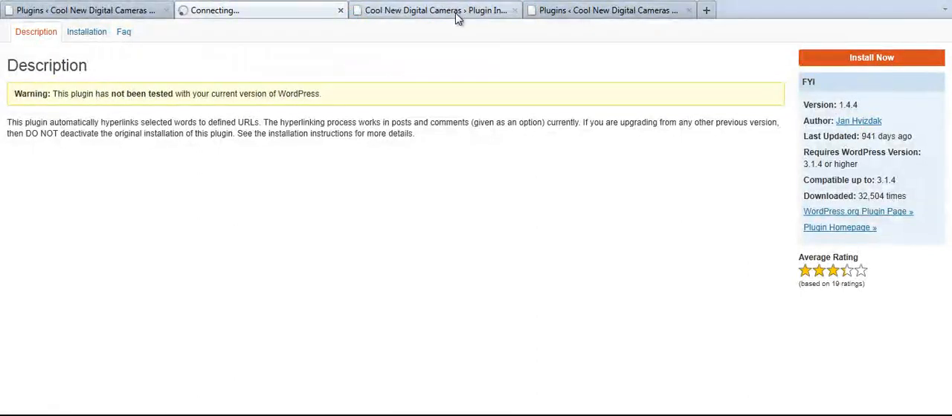
pyautogui.hotkey('ctrl', 'Tab')
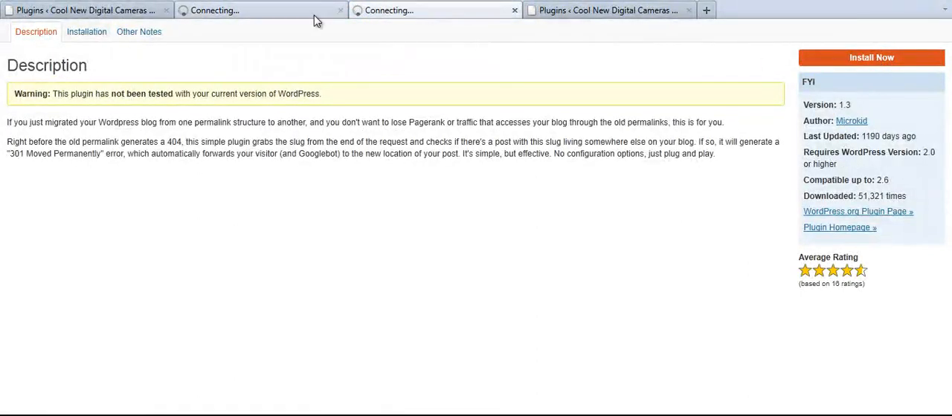
pyautogui.hotkey('ctrl', 'Tab')
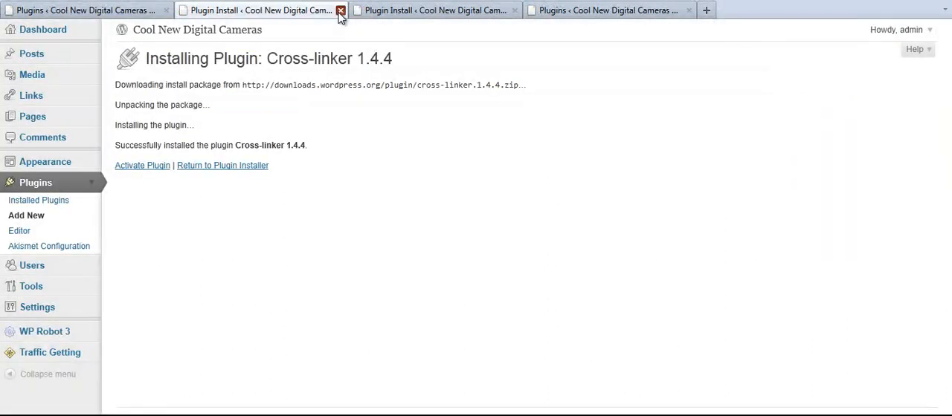
pyautogui.click(339, 10)
pyautogui.click(340, 10)
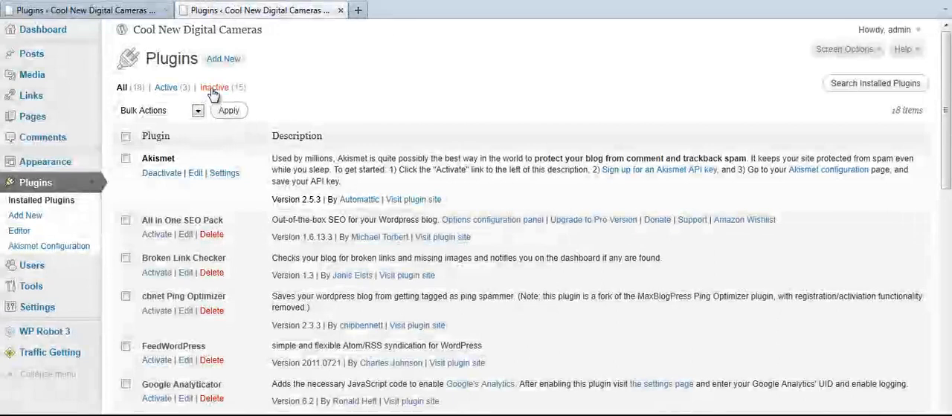
# Step: Filter the installed plugins to the inactive ones and activate all of them in bulk
pyautogui.click(213, 88)
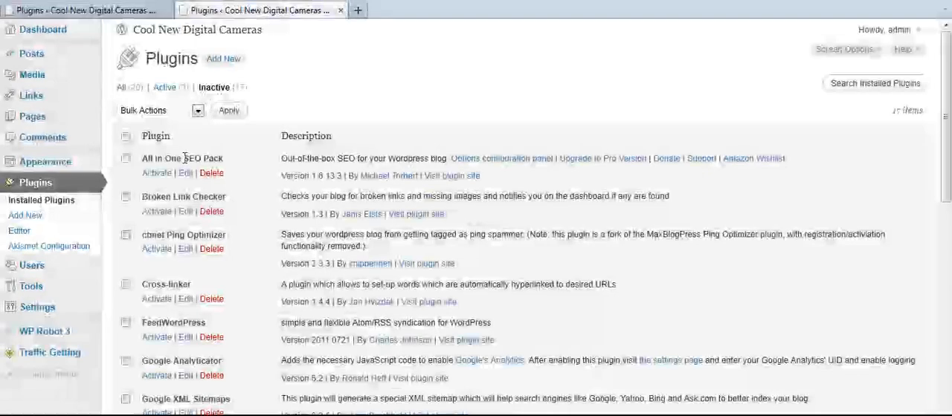
pyautogui.click(125, 137)
pyautogui.click(198, 110)
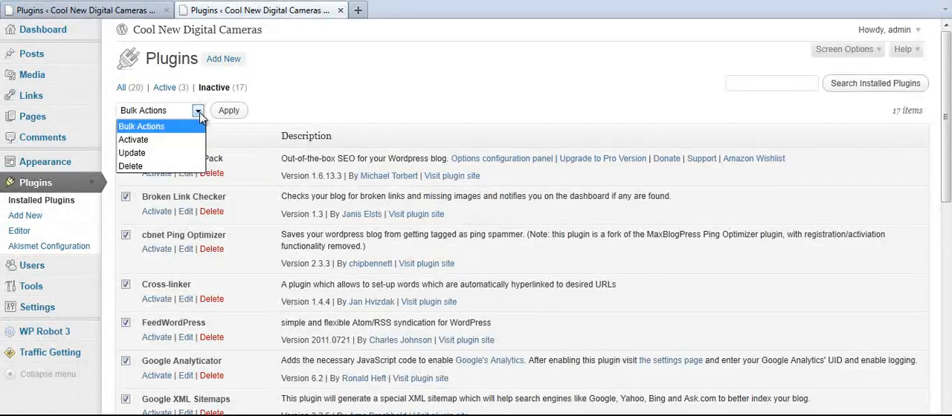
pyautogui.click(165, 140)
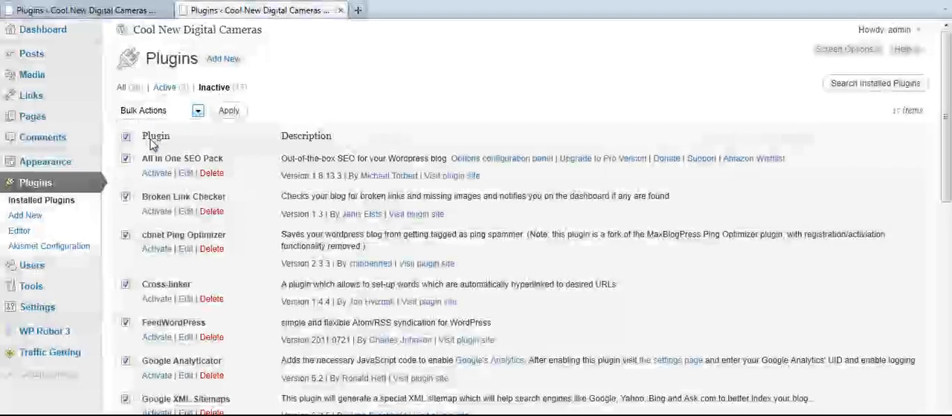
pyautogui.click(229, 112)
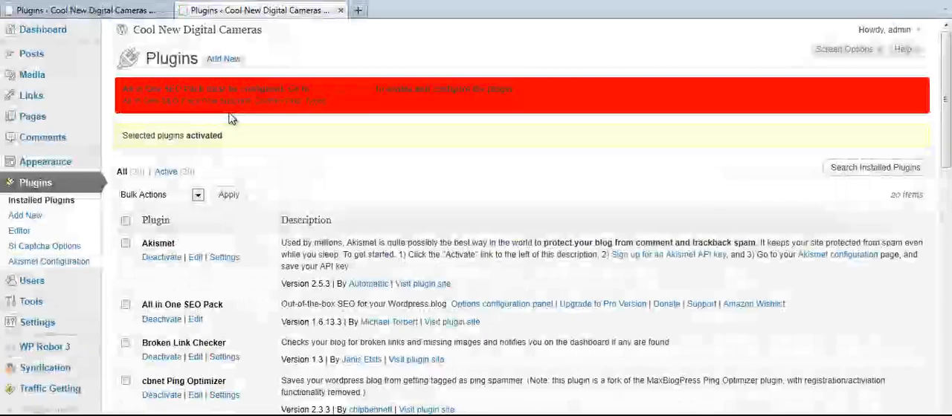
# Step: Look over the activated plugins and open the All in One SEO Pack options page from the configuration notice
pyautogui.scroll(-9, 313, 253)
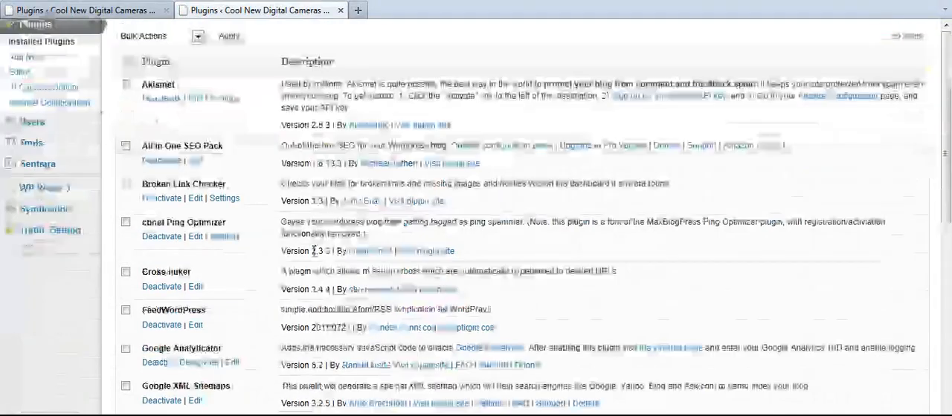
pyautogui.scroll(4, 314, 256)
pyautogui.scroll(5, 313, 256)
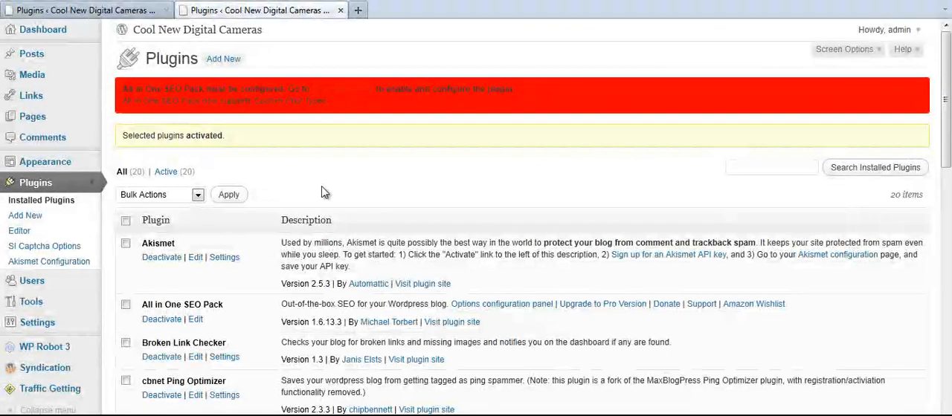
pyautogui.click(340, 97)
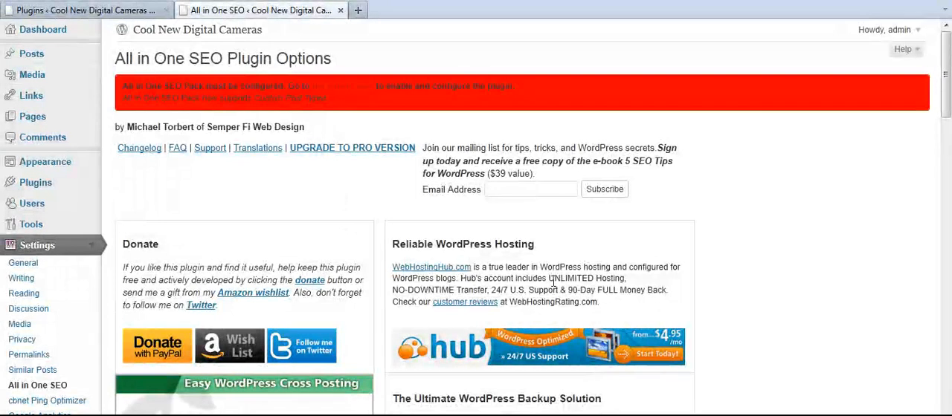
# Step: Enter "Cool New Digital Cameras |" as the start of the Home Title in the All in One SEO options
pyautogui.scroll(-4, 554, 287)
pyautogui.scroll(-1, 554, 287)
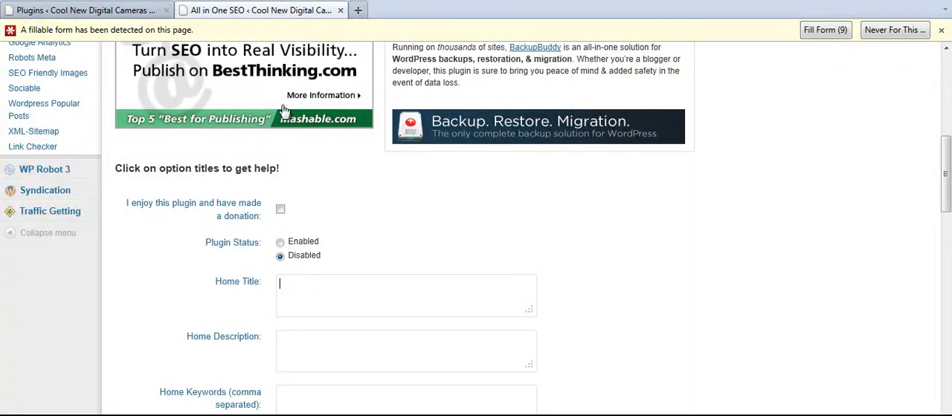
pyautogui.write('Cool New Digital Ca')
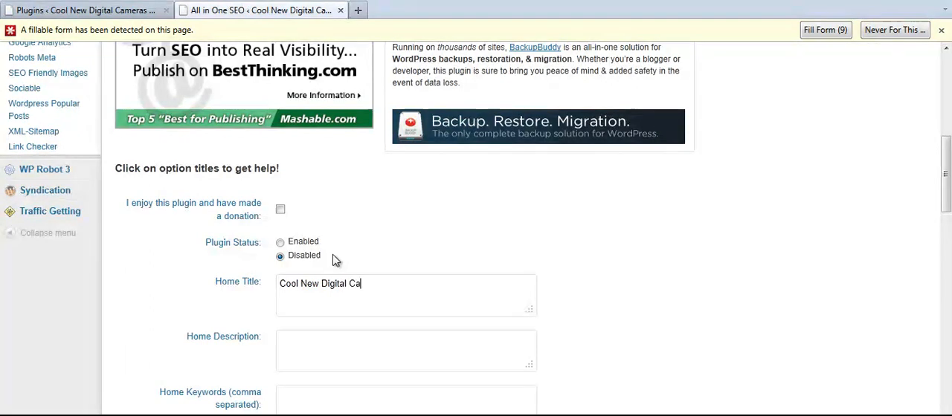
pyautogui.write('meras')
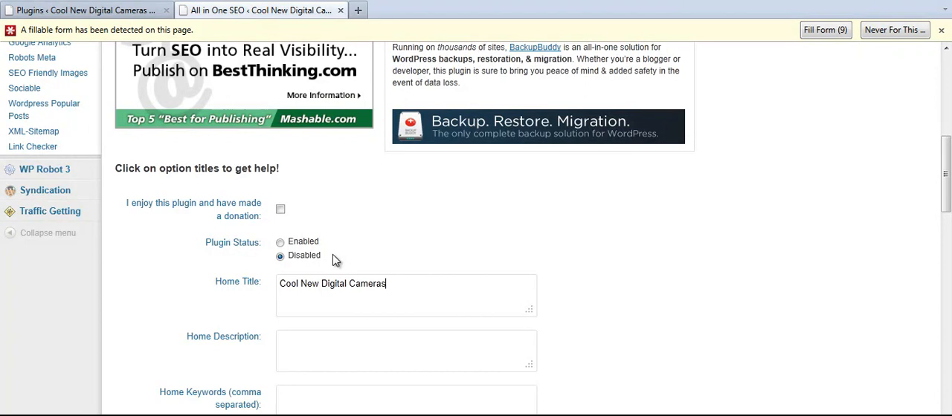
pyautogui.write(' |')
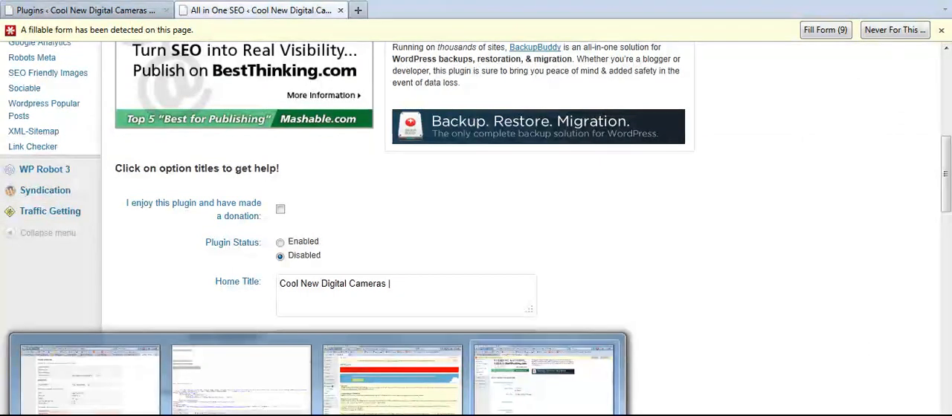
# Step: Switch to Windows Explorer and open best-new-digital-camera.csv from the Digital-Cameras folder inside the desktop's affiliate research files
pyautogui.click(195, 402)
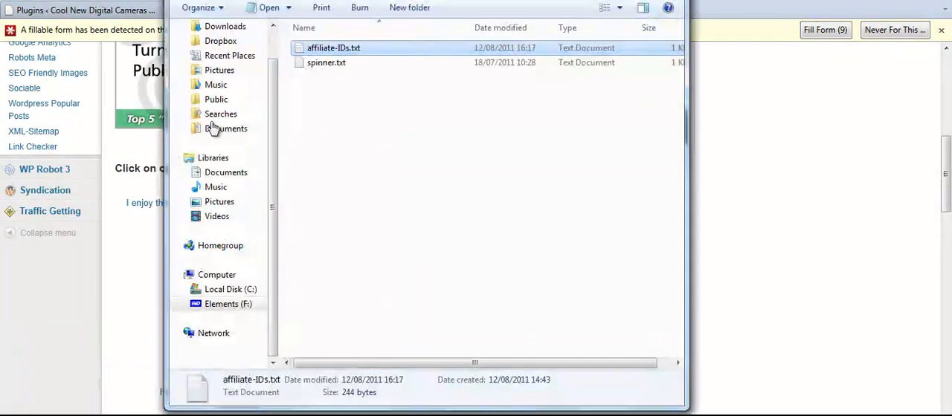
pyautogui.click(217, 276)
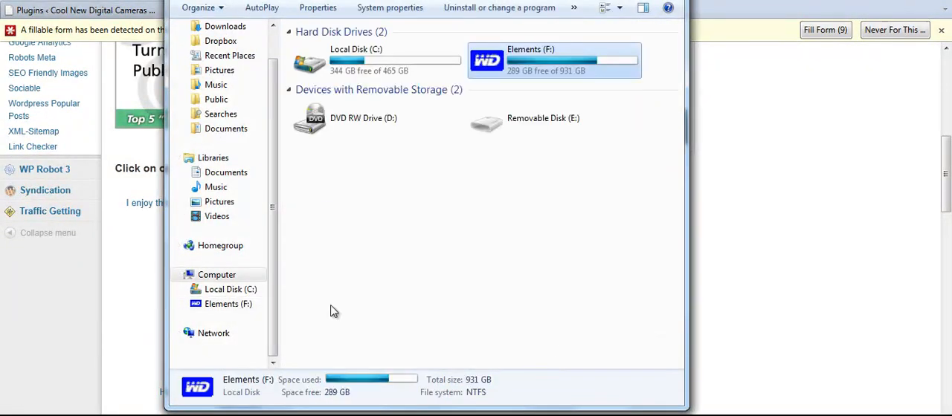
pyautogui.click(273, 38)
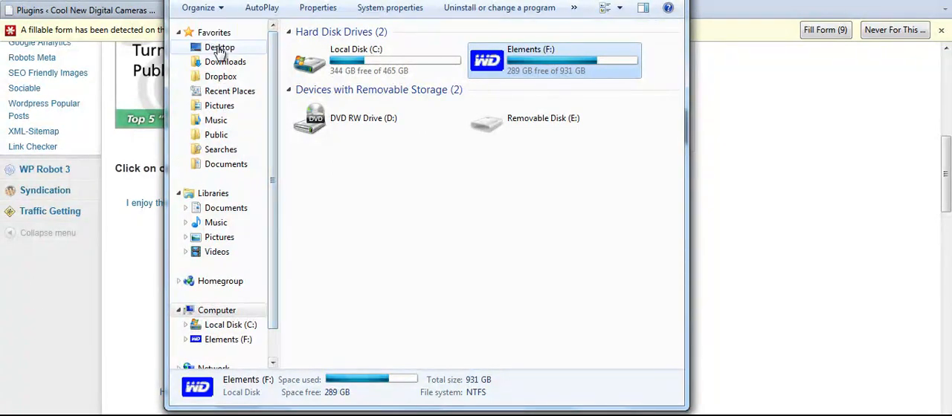
pyautogui.click(214, 49)
pyautogui.doubleClick(353, 238)
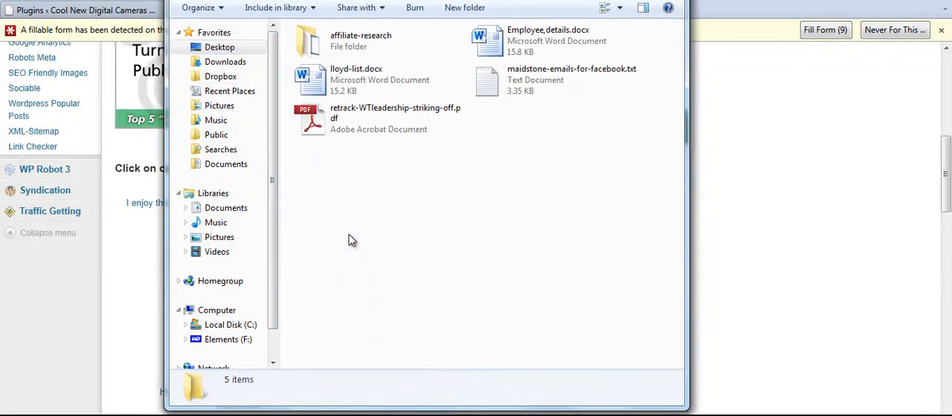
pyautogui.doubleClick(350, 40)
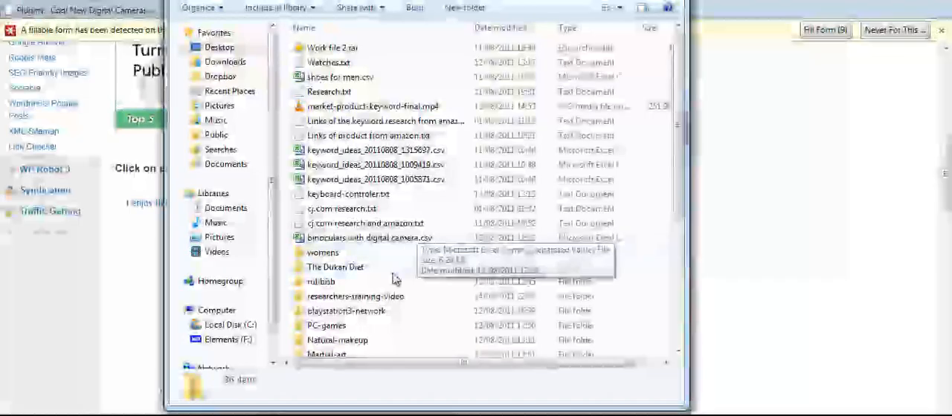
pyautogui.scroll(-4, 396, 275)
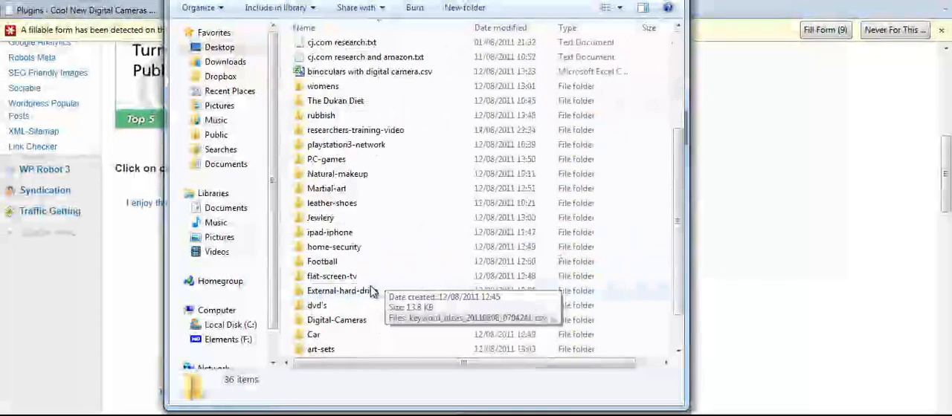
pyautogui.doubleClick(338, 320)
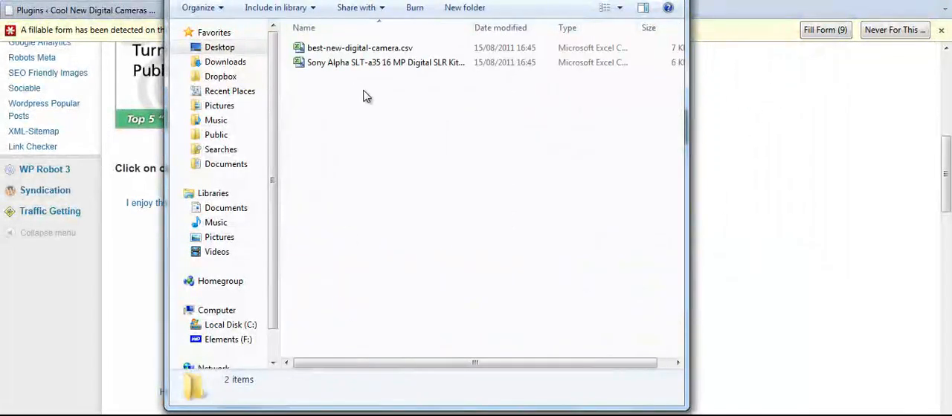
pyautogui.click(351, 49)
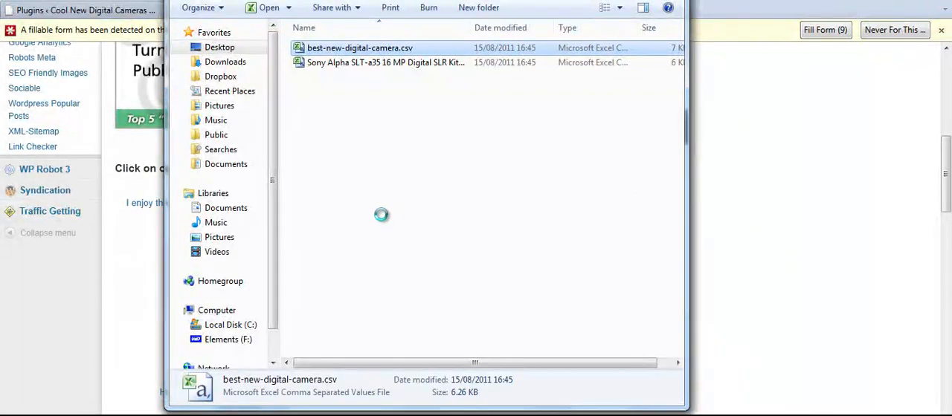
# Step: Look through the keyword spreadsheet and widen the Keyword column to fit its full contents
pyautogui.scroll(-20, 472, 231)
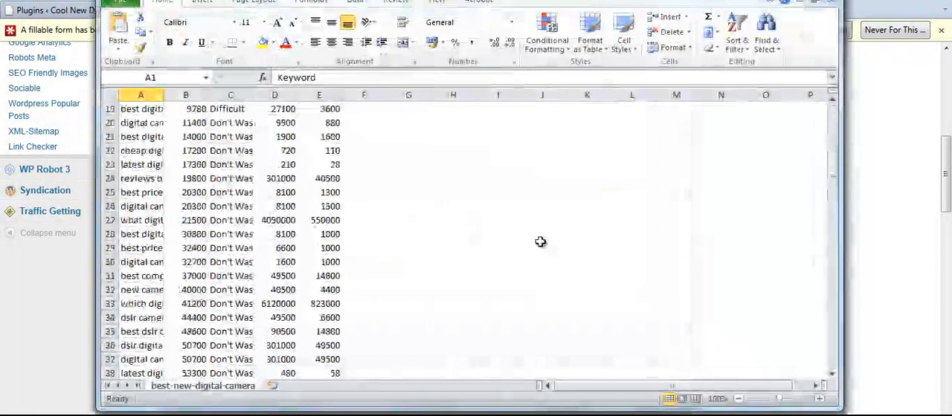
pyautogui.scroll(-1, 537, 250)
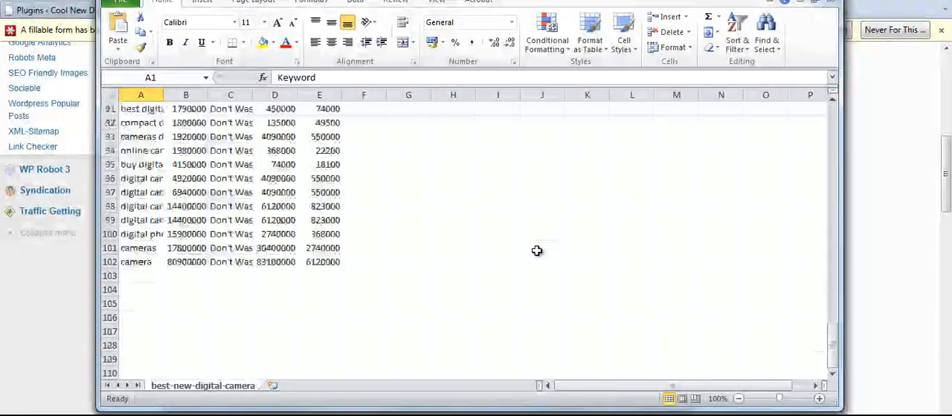
pyautogui.scroll(8, 537, 251)
pyautogui.scroll(20, 538, 246)
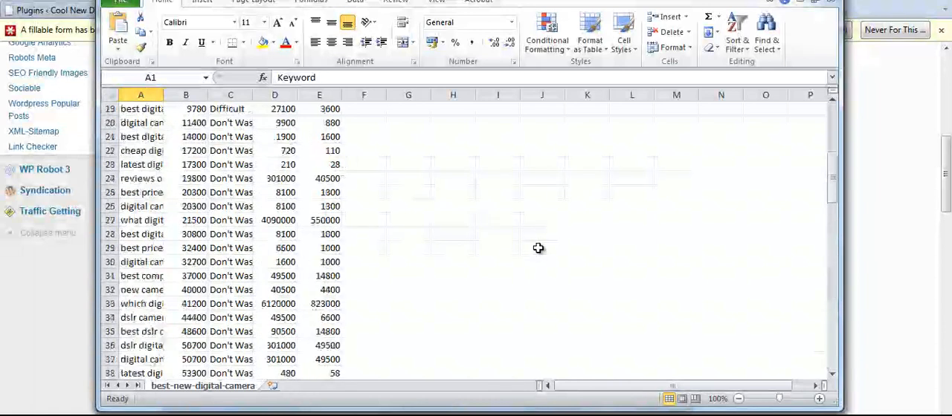
pyautogui.moveTo(165, 95); pyautogui.dragTo(240, 95)
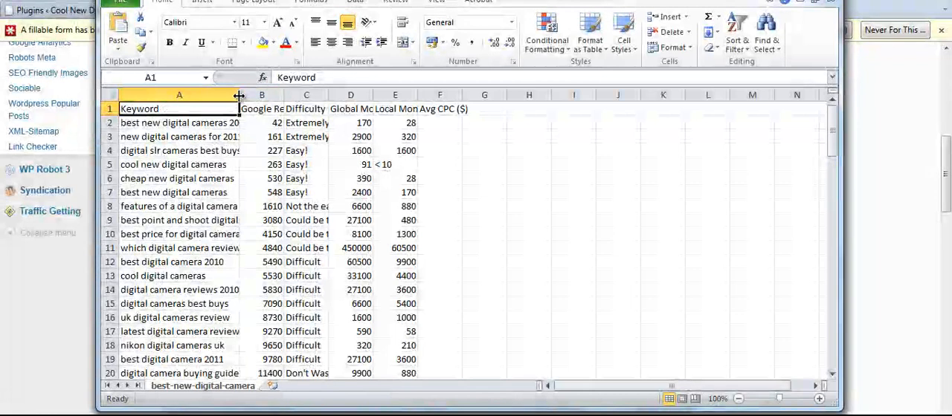
pyautogui.doubleClick(240, 95)
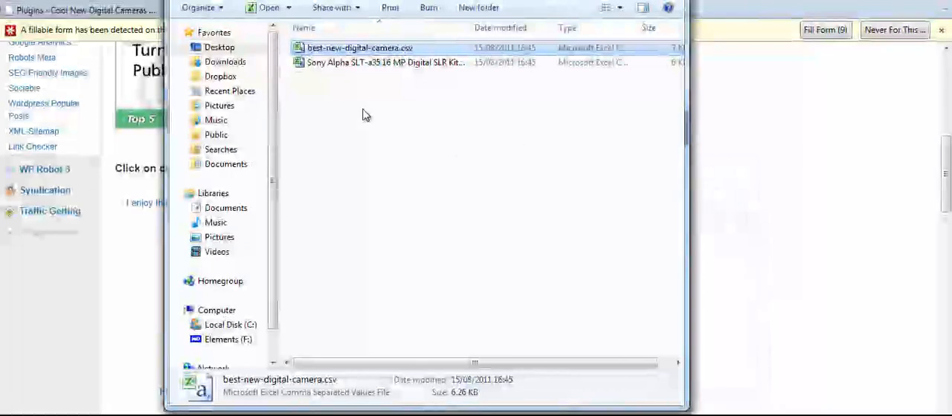
# Step: Open the Sony Alpha SLT-a35 keyword file, close it and return to the best-new-digital-camera spreadsheet
pyautogui.click(344, 62)
pyautogui.doubleClick(343, 63)
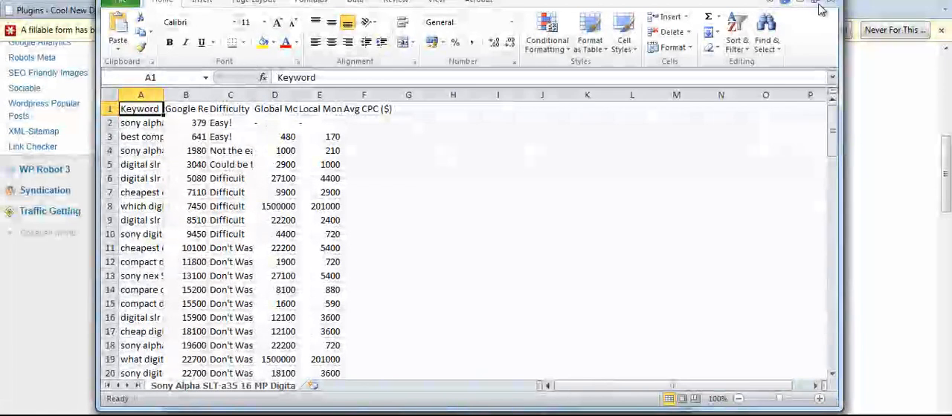
pyautogui.click(831, 3)
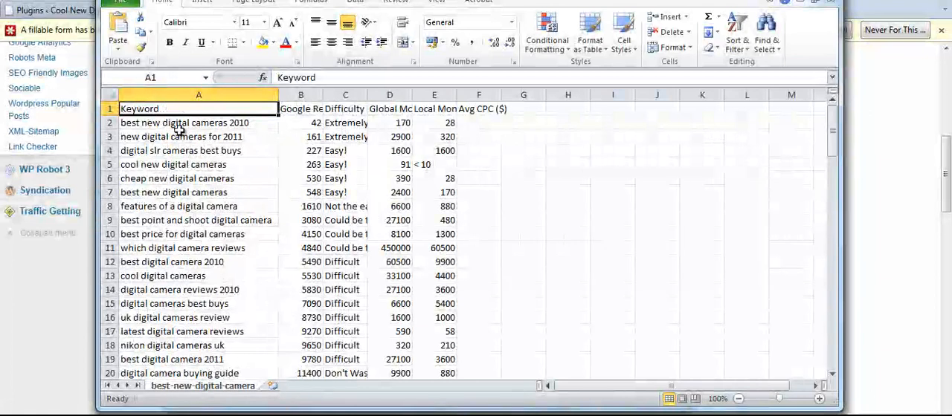
# Step: Close the best-new-digital-camera spreadsheet without saving its changes and return to the All in One SEO options in the browser
pyautogui.scroll(-2, 198, 253)
pyautogui.scroll(2, 198, 253)
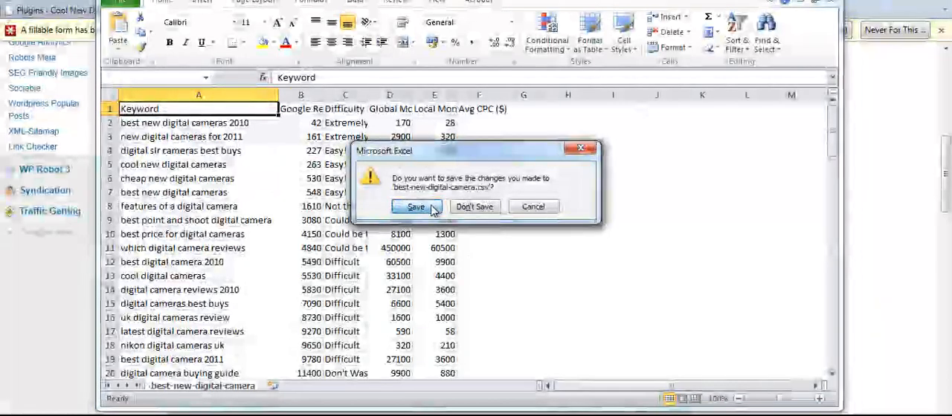
pyautogui.click(432, 209)
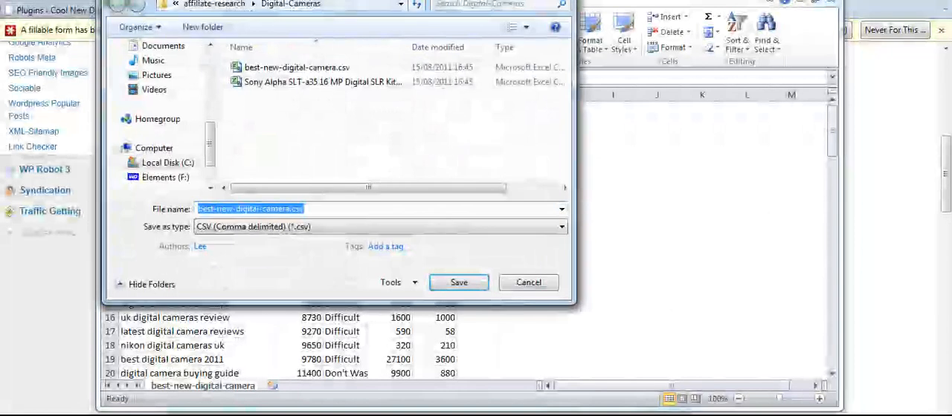
pyautogui.click(524, 282)
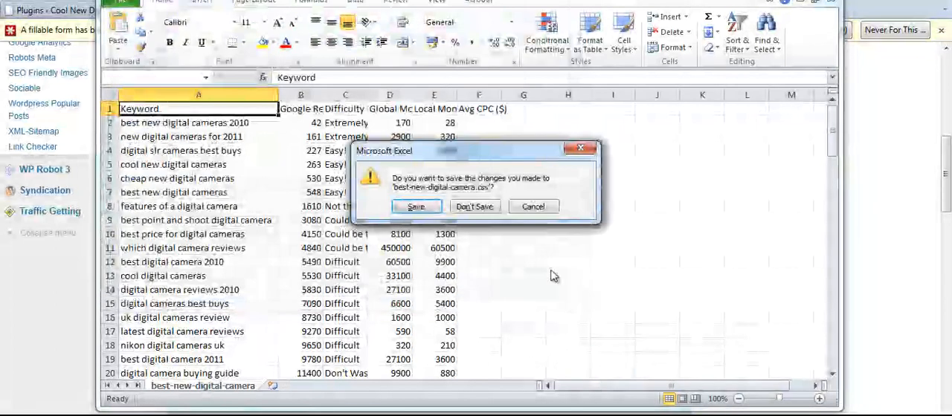
pyautogui.click(474, 207)
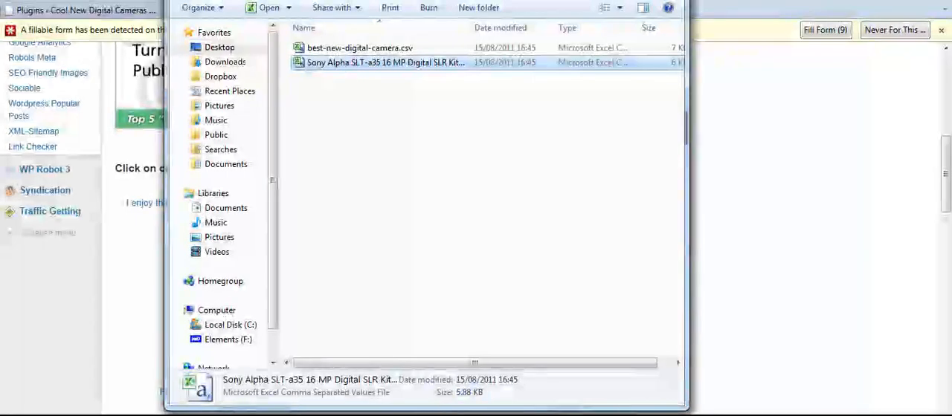
pyautogui.click(619, 1)
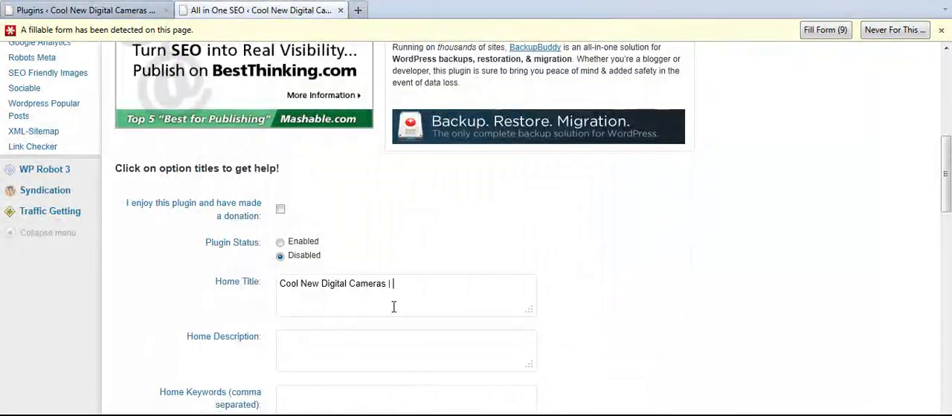
# Step: Set the All in One SEO plugin status to Enabled and update the plugin's options
pyautogui.scroll(-2, 416, 294)
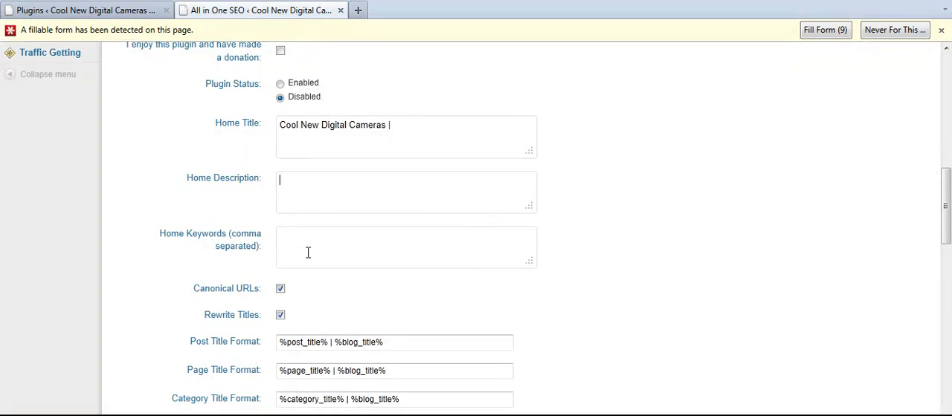
pyautogui.scroll(8, 377, 239)
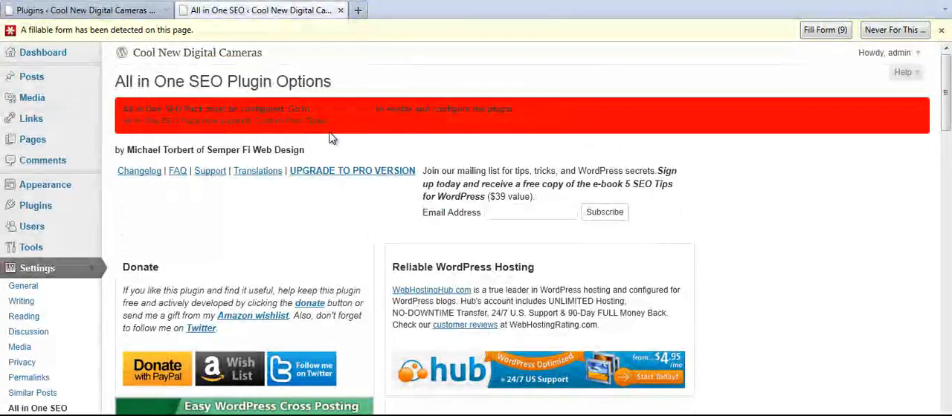
pyautogui.moveTo(334, 130); pyautogui.dragTo(114, 121)
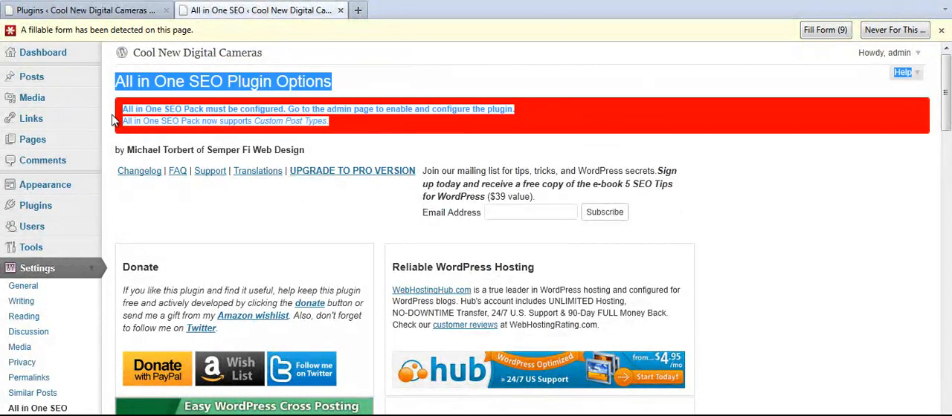
pyautogui.click(377, 78)
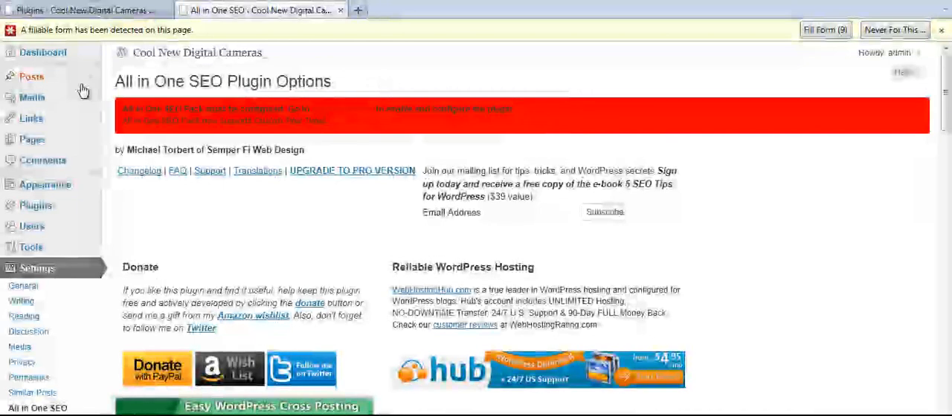
pyautogui.moveTo(114, 81); pyautogui.dragTo(314, 82)
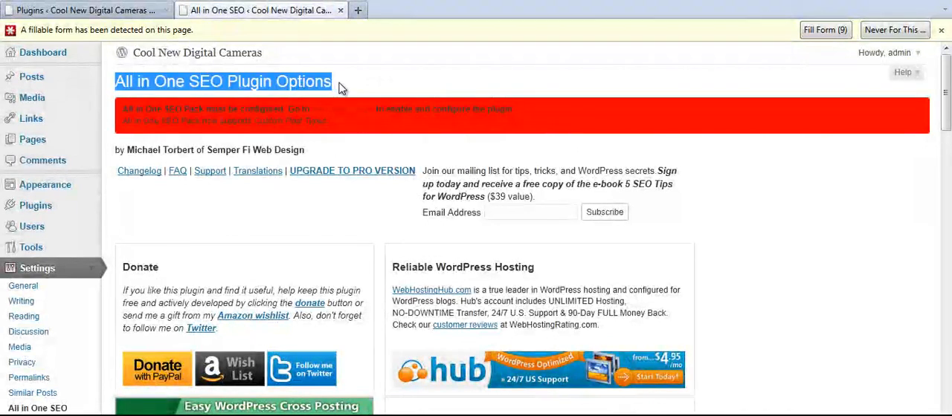
pyautogui.scroll(-10, 273, 226)
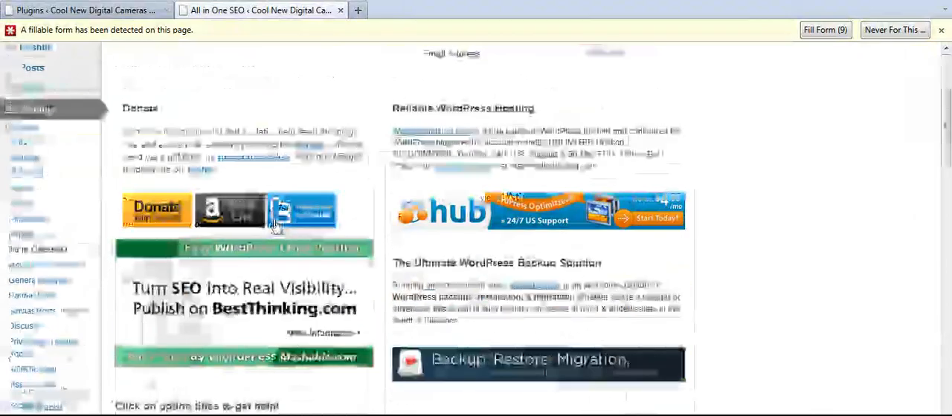
pyautogui.scroll(3, 273, 226)
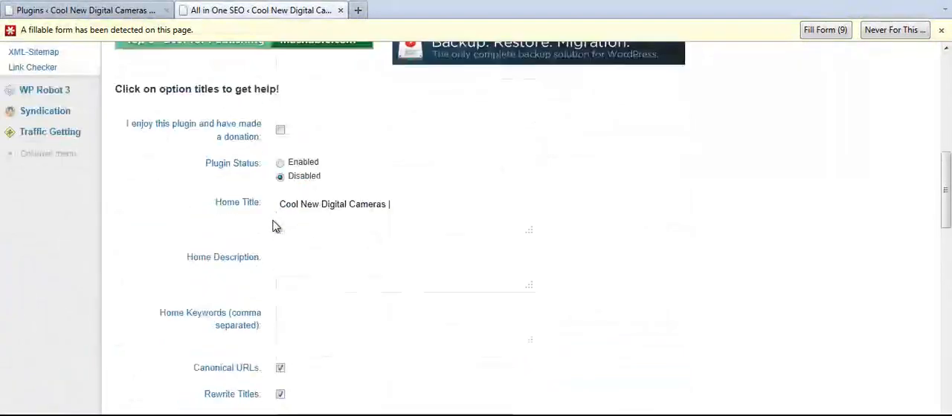
pyautogui.scroll(-15, 289, 261)
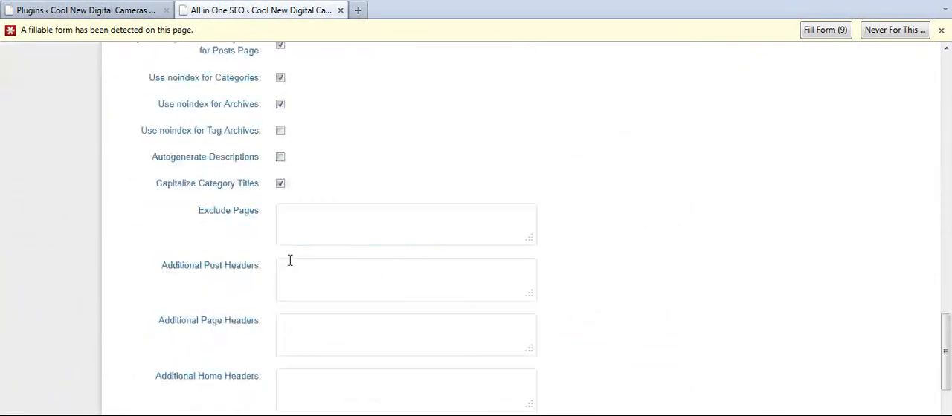
pyautogui.click(159, 306)
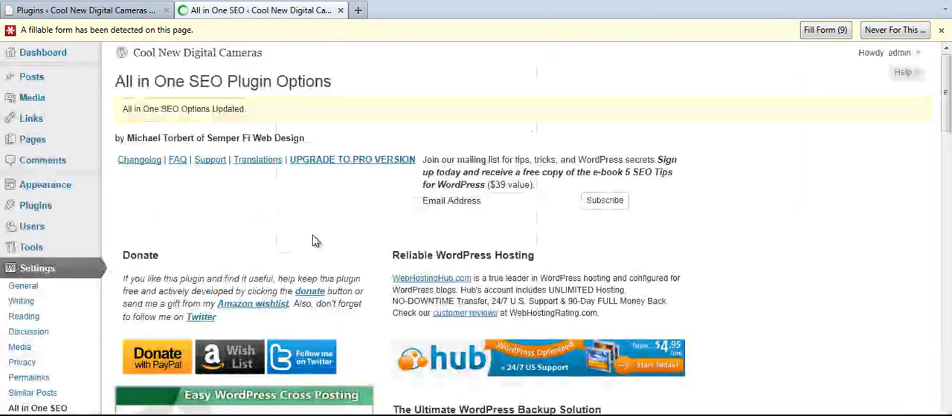
# Step: Open the Traffic Getting plugin page and check its Traffic Getting Utilization Meter
pyautogui.scroll(-5, 111, 281)
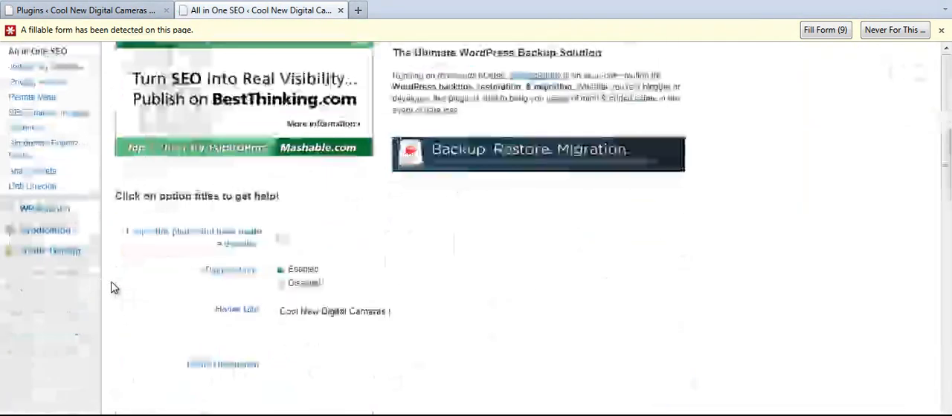
pyautogui.click(41, 254)
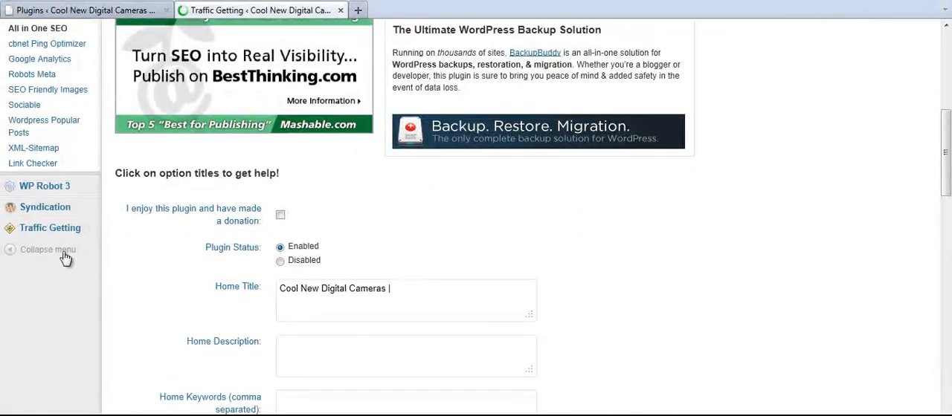
pyautogui.scroll(-4, 261, 245)
pyautogui.scroll(-2, 261, 245)
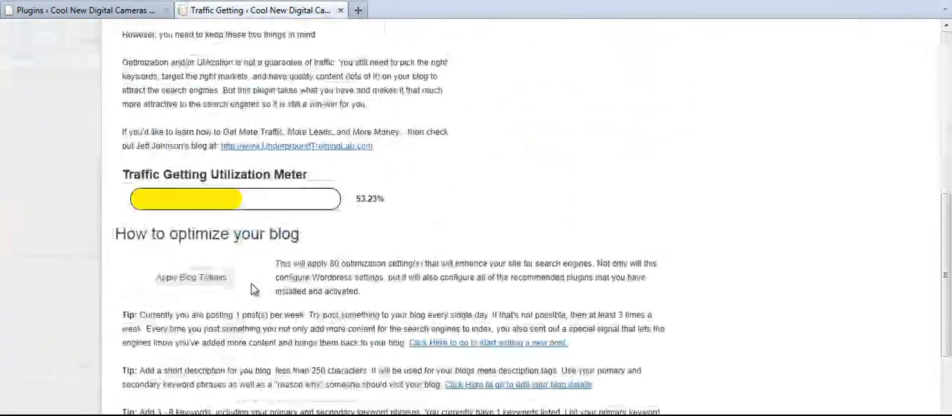
pyautogui.moveTo(355, 199); pyautogui.dragTo(385, 199)
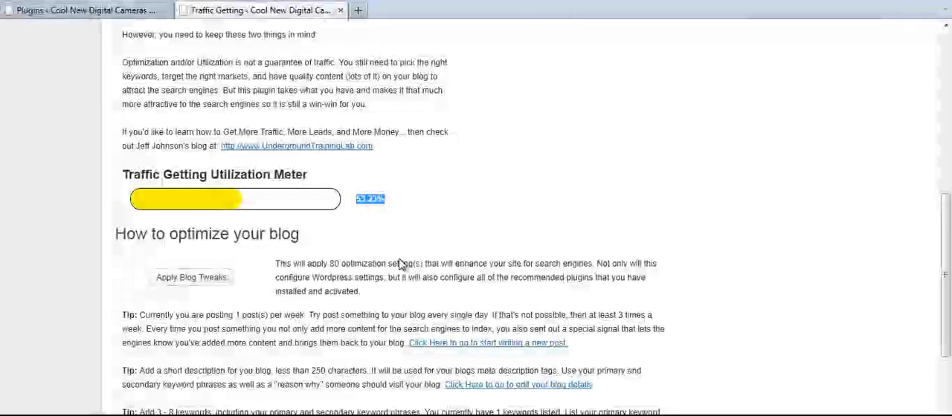
# Step: Apply the recommended Traffic Getting blog tweaks, confirm overriding the current blog and plugin settings, and check the utilization meter again
pyautogui.scroll(-4, 333, 134)
pyautogui.scroll(2, 357, 79)
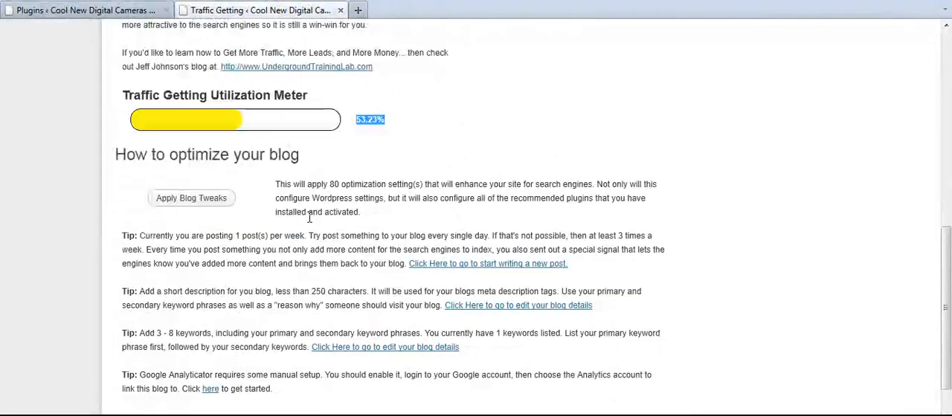
pyautogui.click(177, 201)
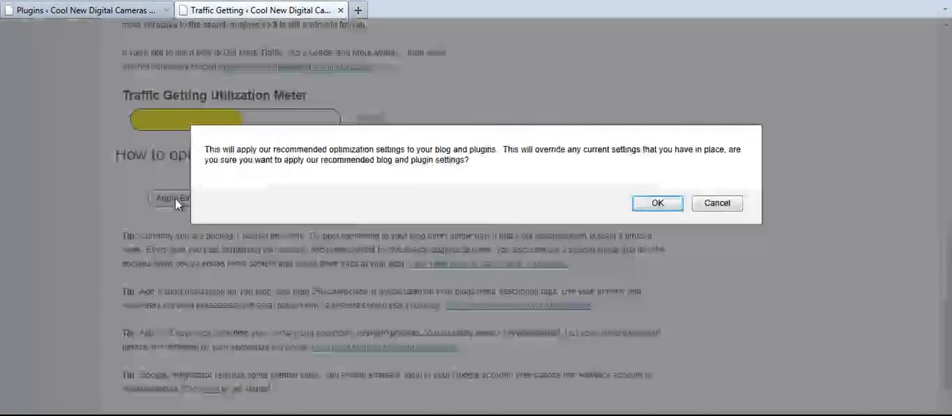
pyautogui.click(658, 204)
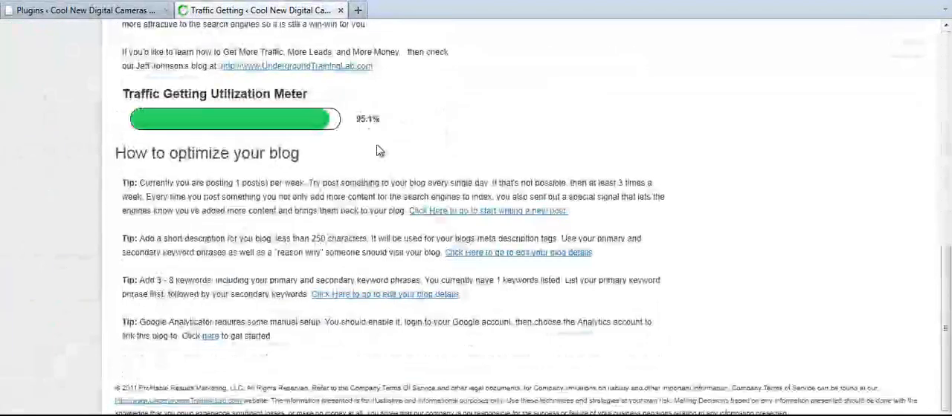
pyautogui.moveTo(381, 121); pyautogui.dragTo(335, 115)
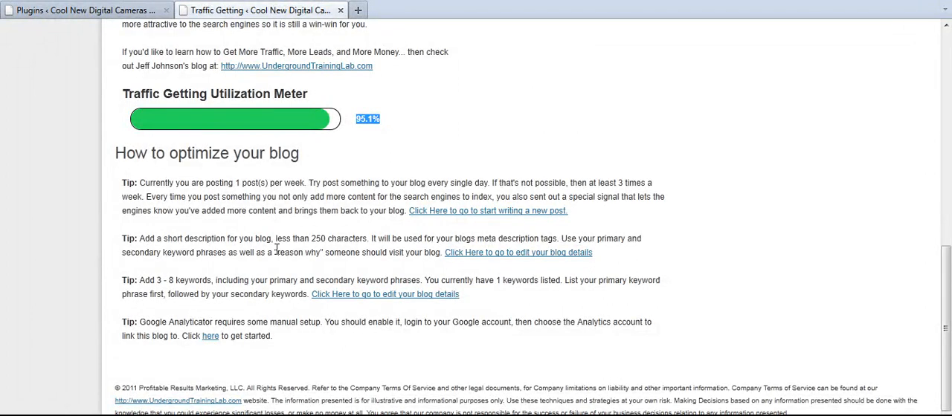
# Step: Read the tips about adding a blog description and keywords, and open the Blog Details form for editing them
pyautogui.moveTo(125, 239); pyautogui.dragTo(415, 253)
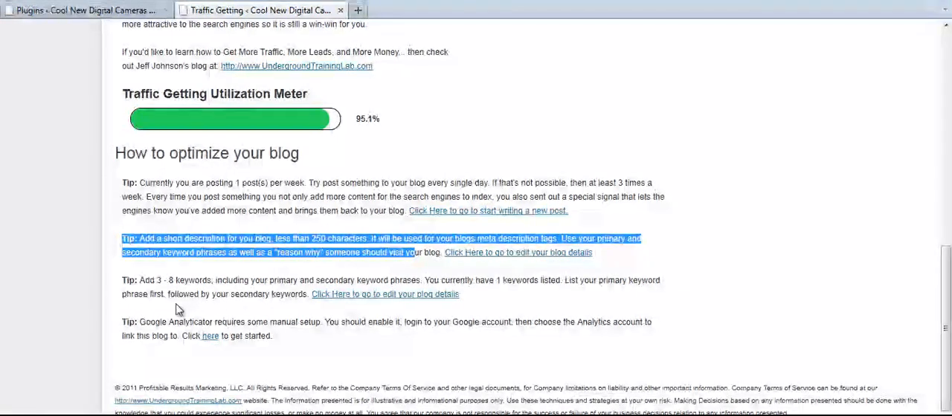
pyautogui.moveTo(157, 280); pyautogui.dragTo(209, 296)
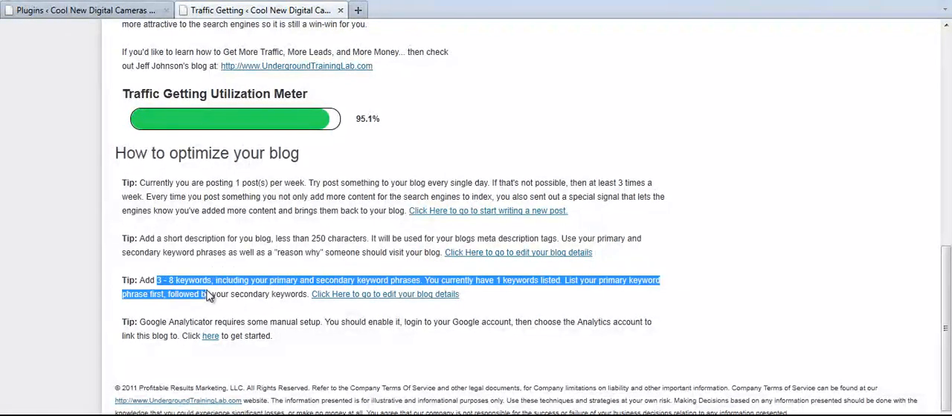
pyautogui.click(472, 257)
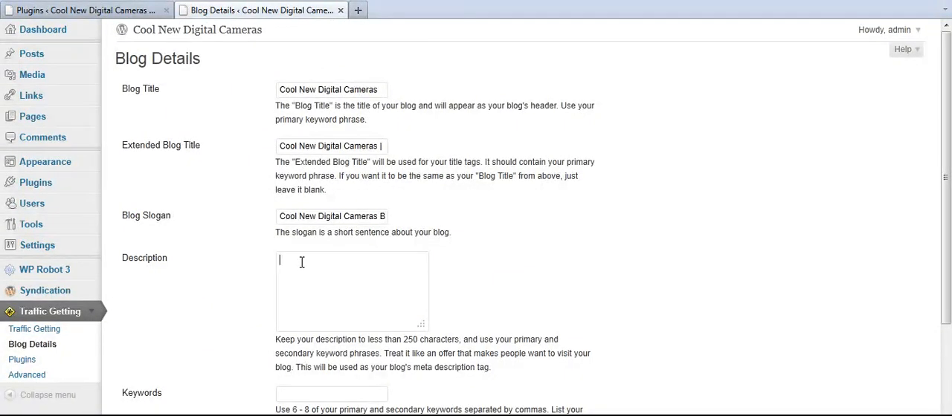
pyautogui.scroll(-1, 303, 266)
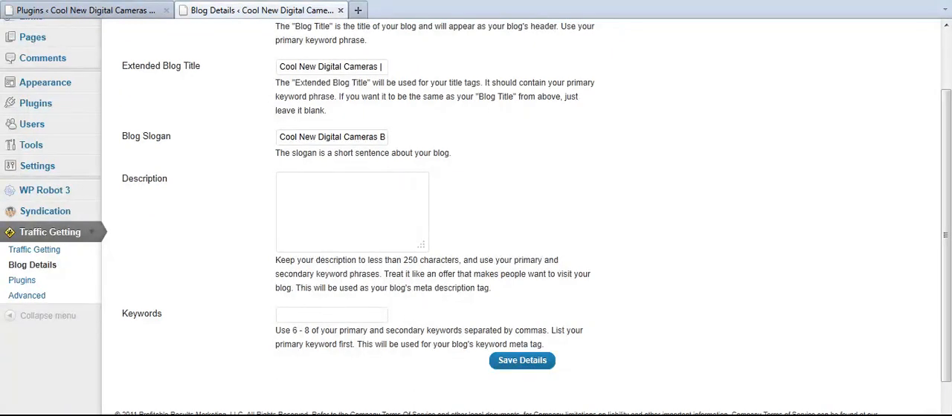
pyautogui.press('super+e')
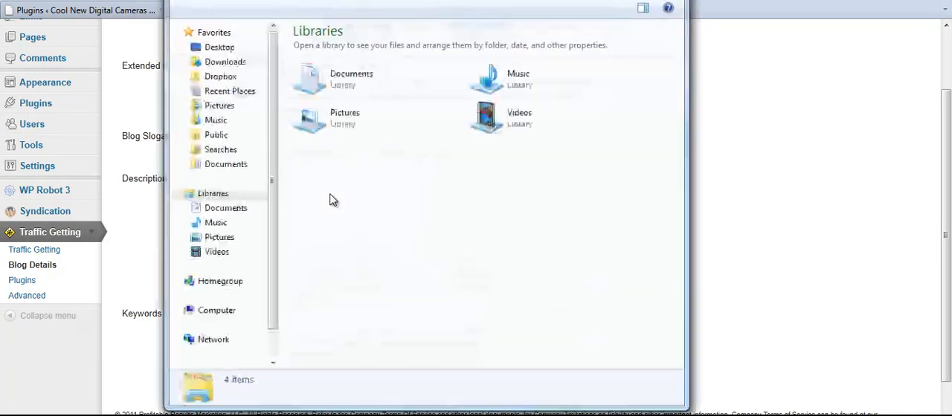
pyautogui.click(224, 55)
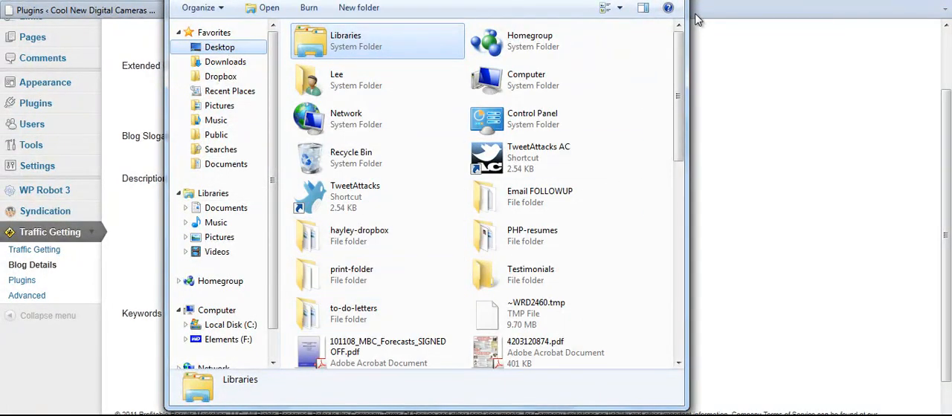
pyautogui.click(673, 1)
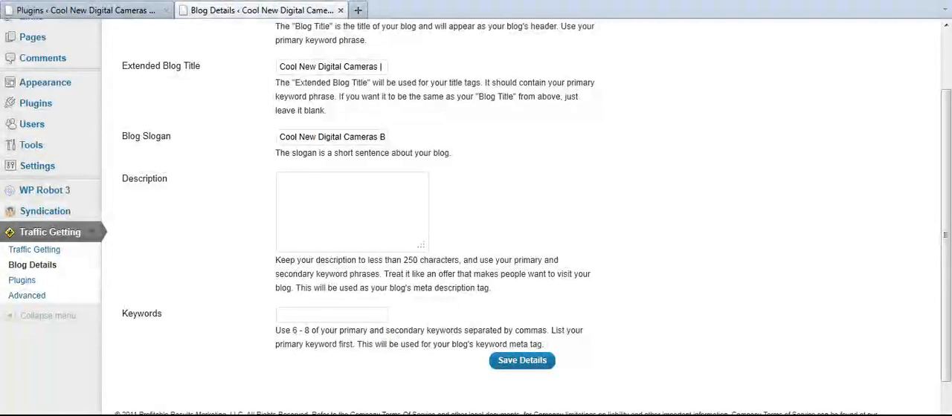
# Step: Switch to Windows Explorer, open The Dukan Diet.xls from the desktop's affiliate-research files and look over its final list of keywords
pyautogui.click(219, 46)
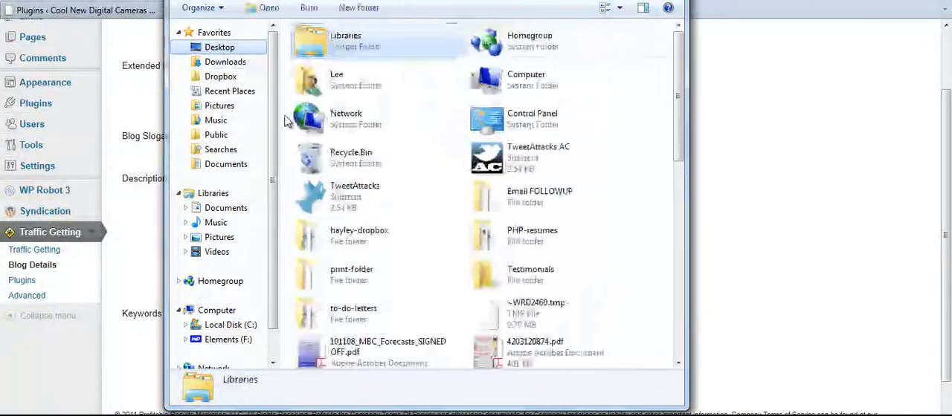
pyautogui.doubleClick(348, 235)
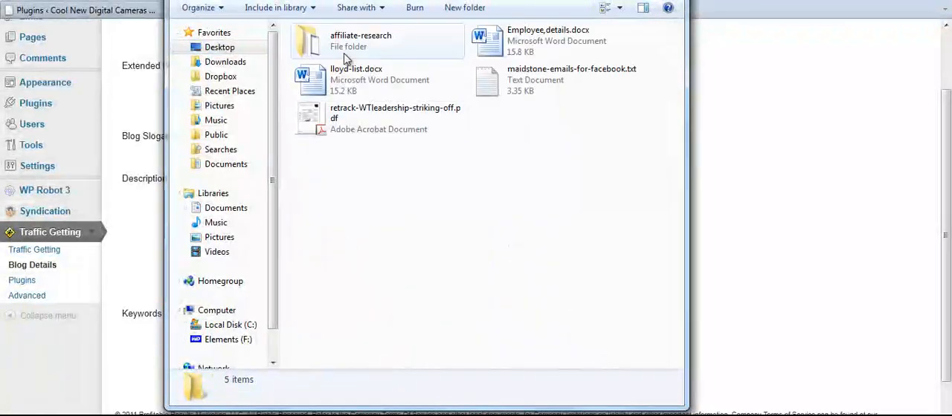
pyautogui.press('BackSpace')
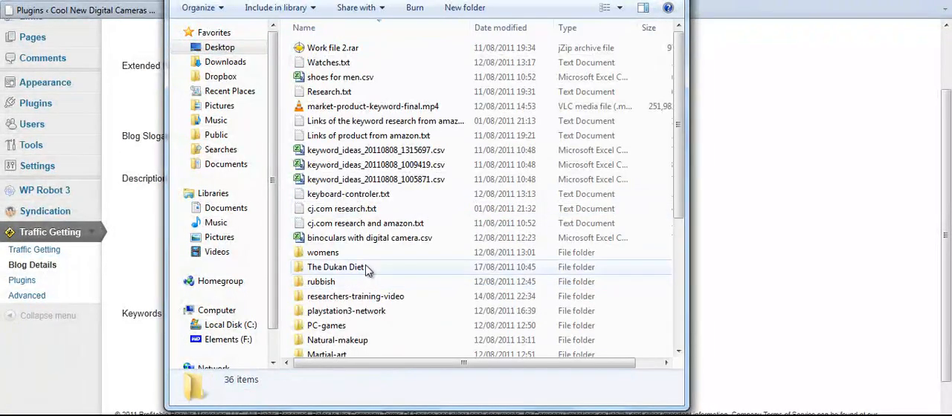
pyautogui.scroll(-1, 367, 270)
pyautogui.doubleClick(345, 235)
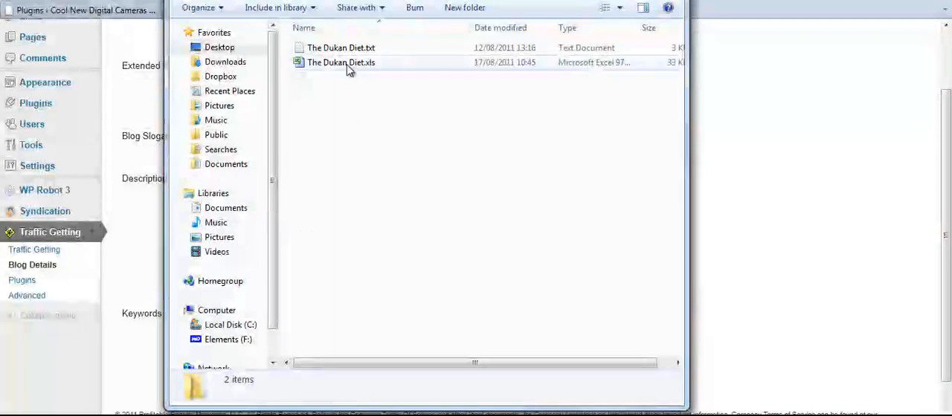
pyautogui.doubleClick(346, 64)
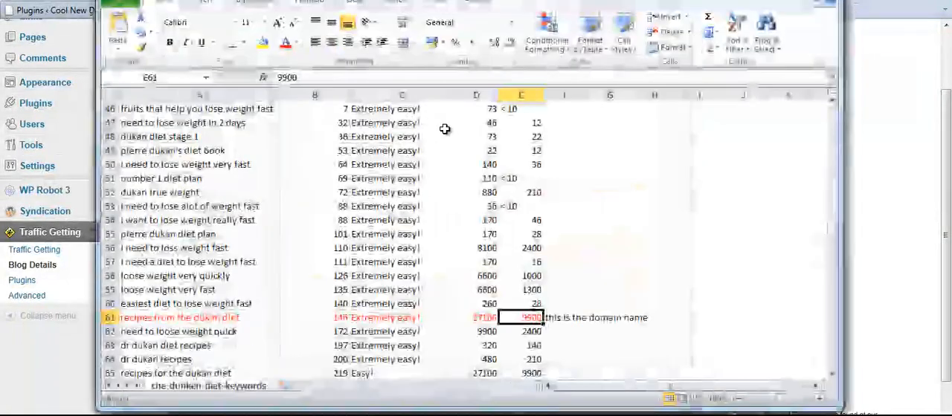
pyautogui.scroll(-6, 605, 221)
pyautogui.scroll(8, 605, 221)
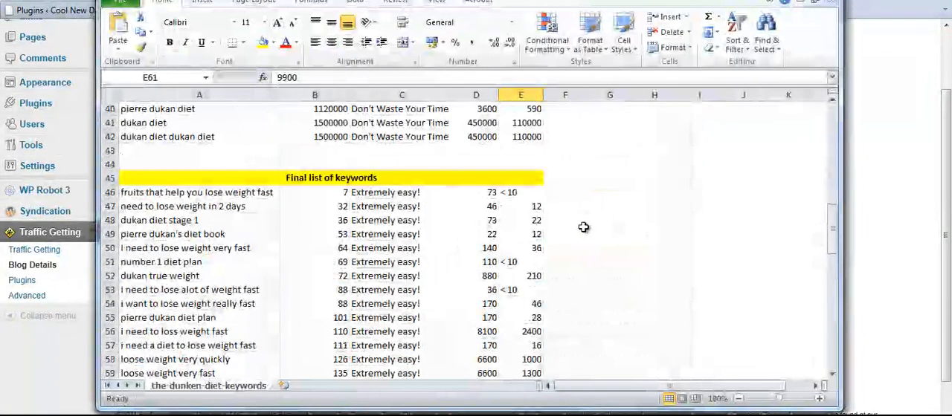
# Step: Examine the diet workbook's final list of keywords, checking the figures of individual rows including the domain-name keyword "recipes from the dukan diet"
pyautogui.scroll(-2, 213, 220)
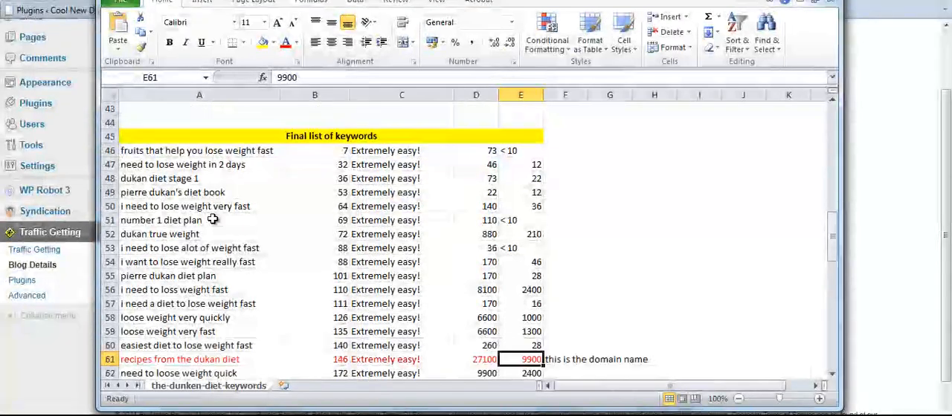
pyautogui.scroll(1, 313, 195)
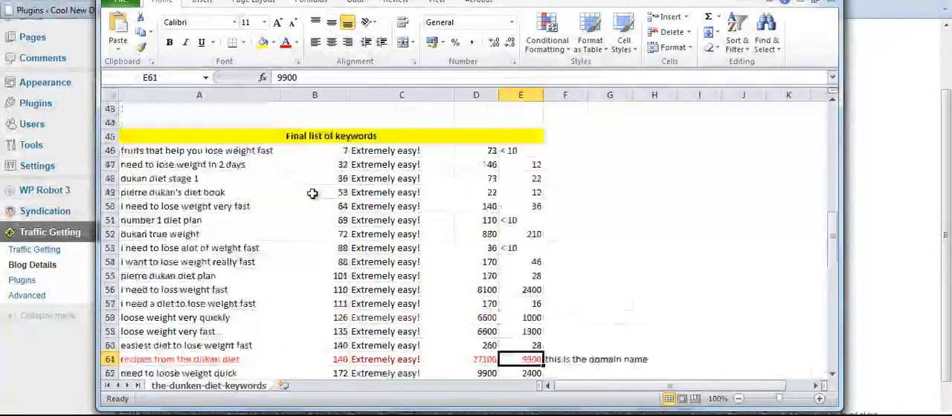
pyautogui.click(109, 151)
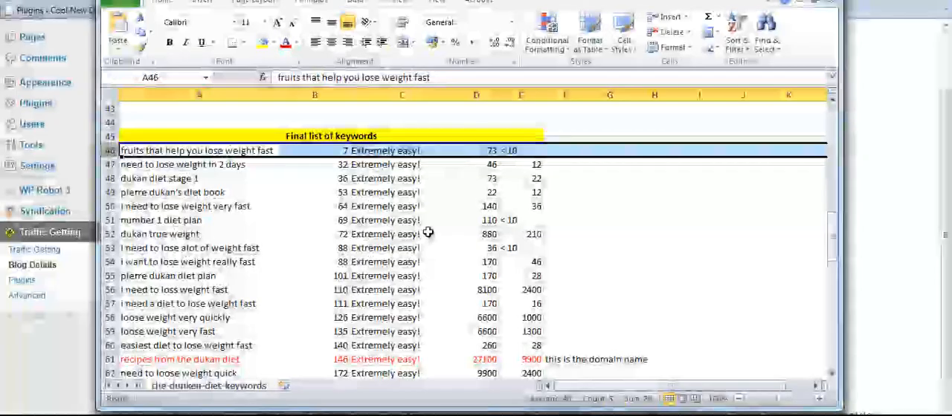
pyautogui.scroll(-2, 421, 270)
pyautogui.click(108, 276)
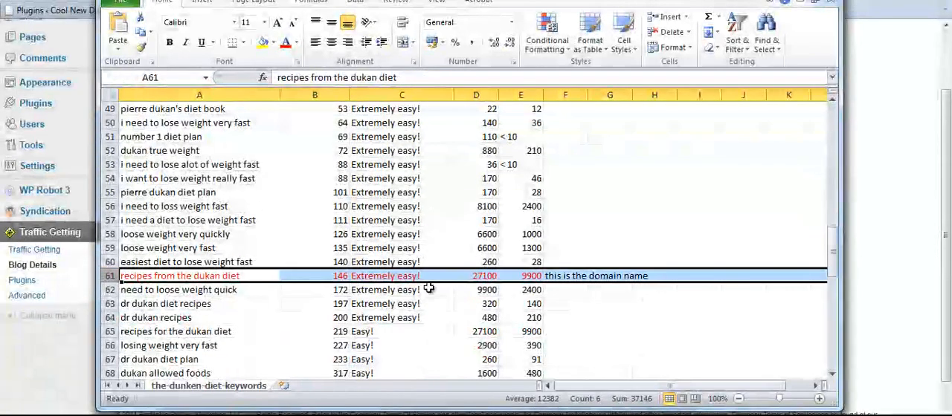
pyautogui.click(108, 262)
pyautogui.click(109, 248)
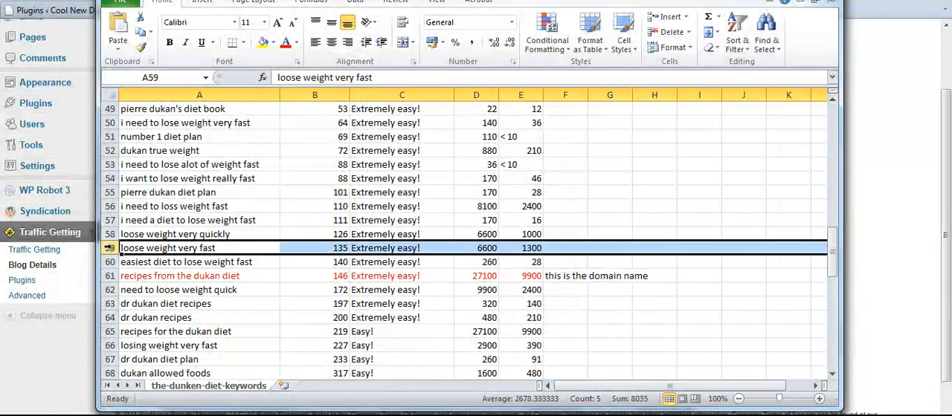
pyautogui.click(107, 234)
pyautogui.click(109, 207)
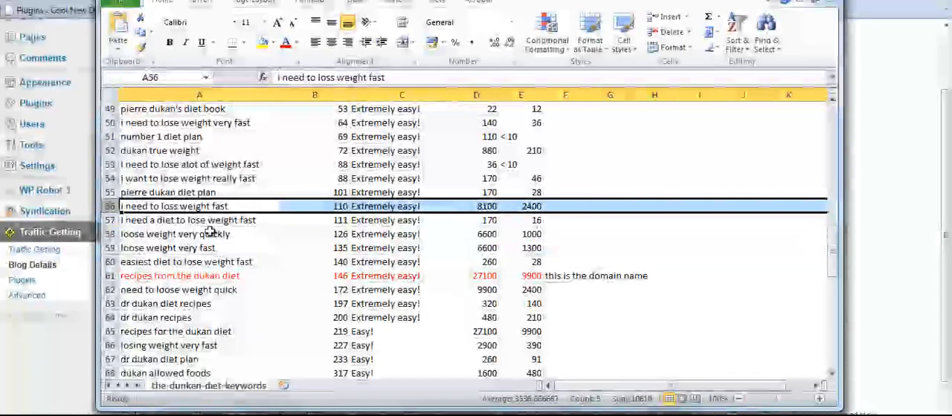
# Step: Compare the weight-loss keywords in rows 58, 59 and 56, and highlight rows 56 to 62 of the final keyword list
pyautogui.scroll(1, 318, 279)
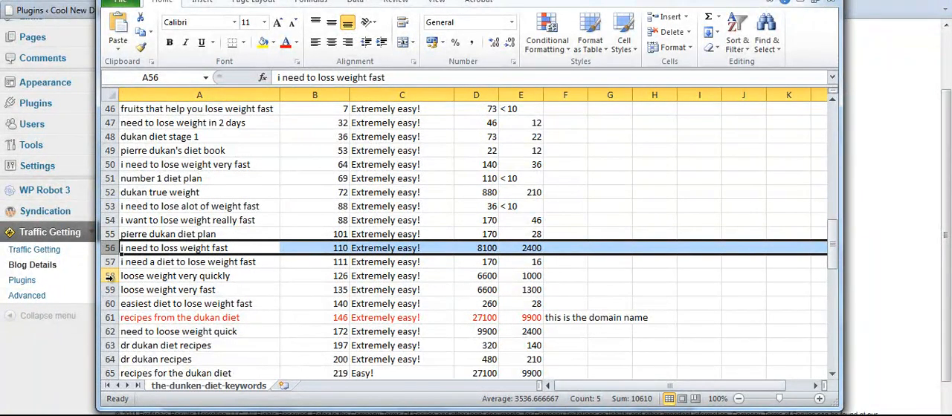
pyautogui.click(109, 275)
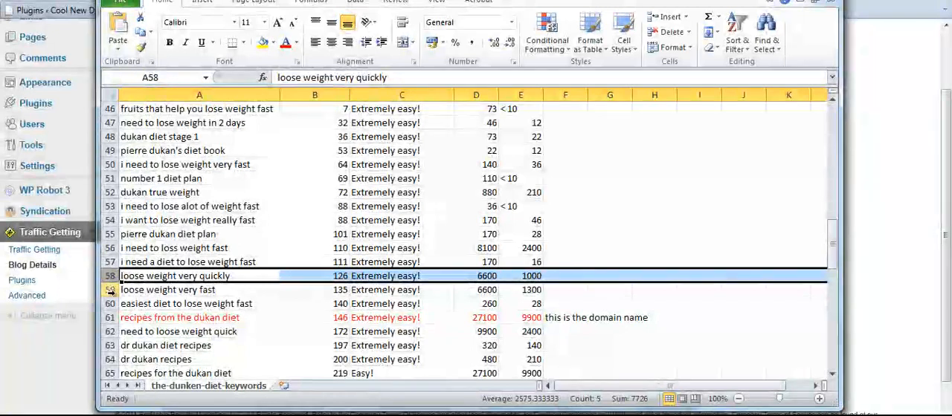
pyautogui.click(108, 290)
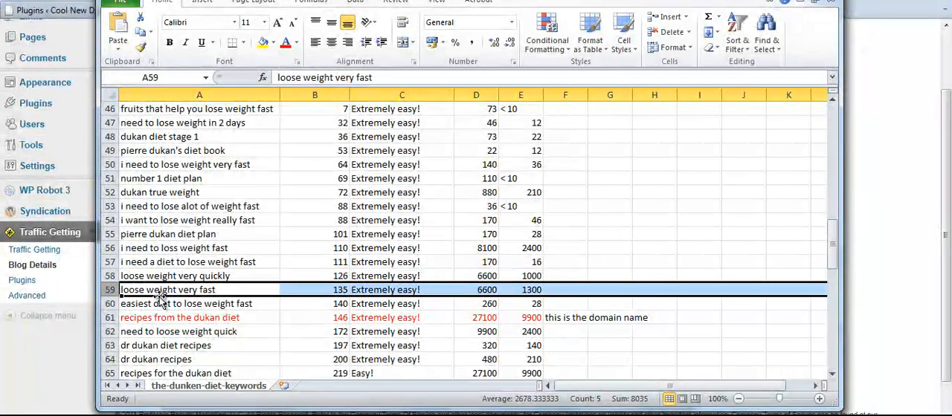
pyautogui.click(108, 248)
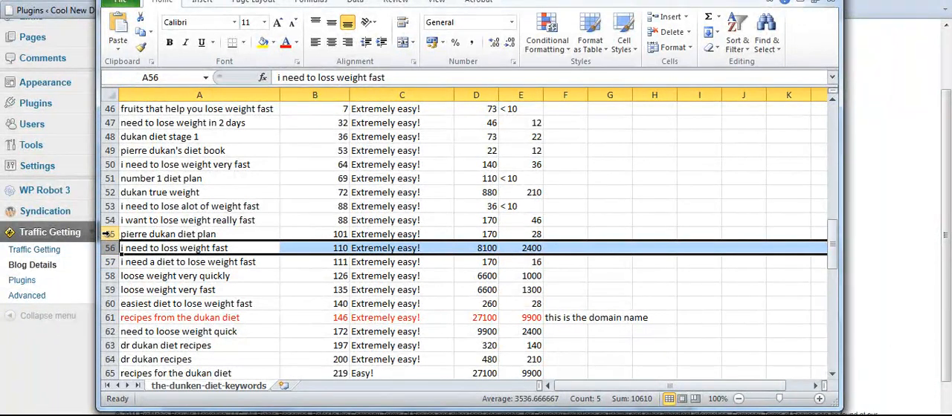
pyautogui.moveTo(109, 248); pyautogui.dragTo(111, 331)
pyautogui.scroll(-2, 274, 303)
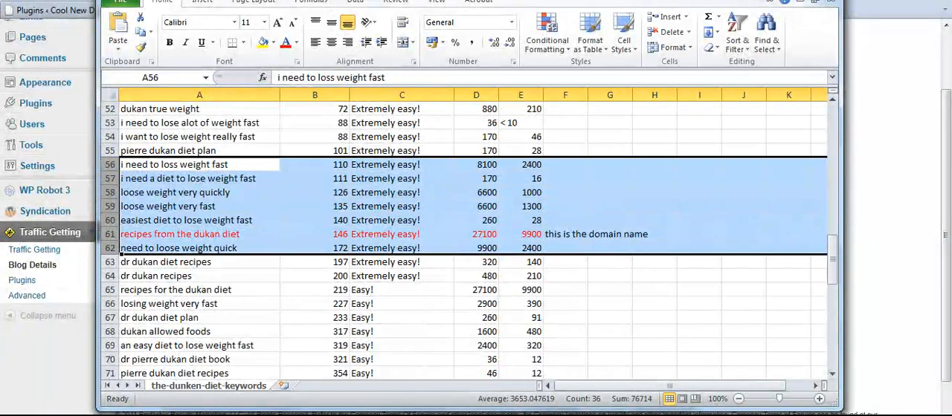
# Step: Close The Dukan Diet.xls without saving and open Amazon-kindle-3g.xls from the Amazon-Kindle-research folder
pyautogui.click(827, 0)
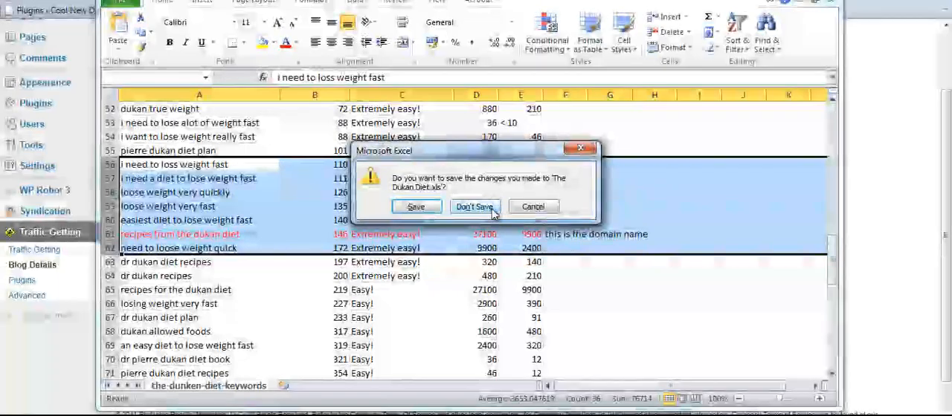
pyautogui.click(486, 209)
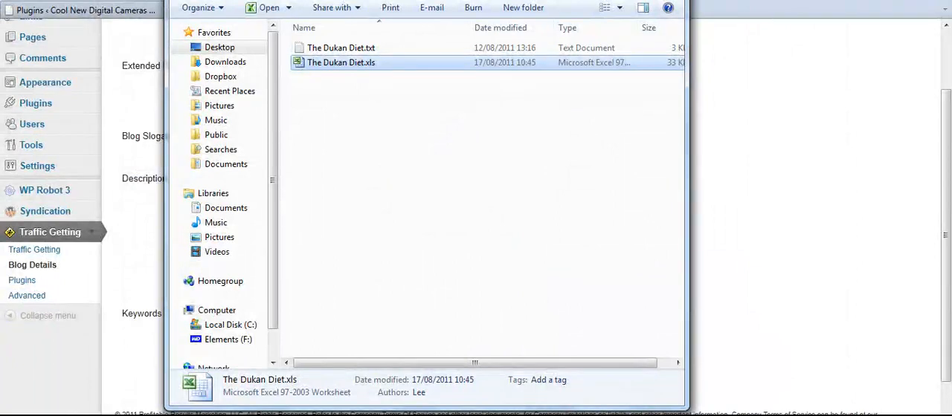
pyautogui.press('BackSpace')
pyautogui.scroll(-1, 360, 272)
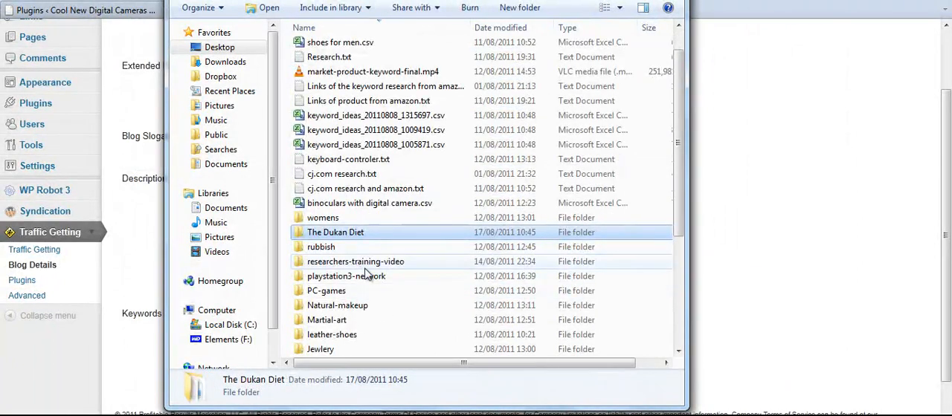
pyautogui.scroll(-4, 360, 275)
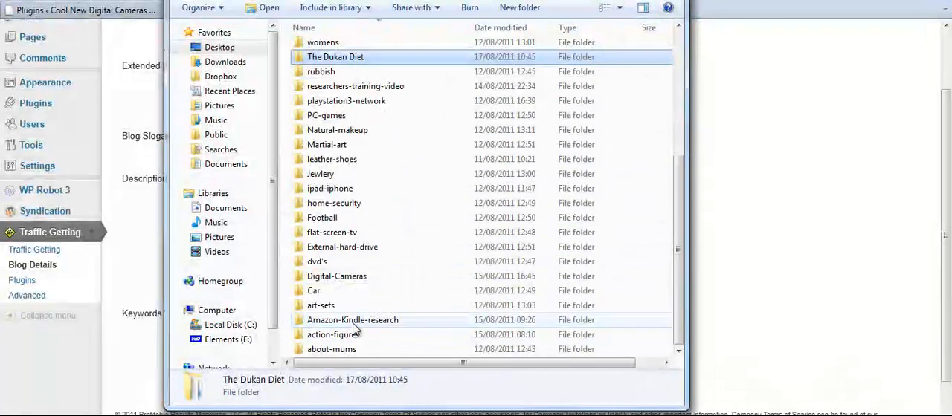
pyautogui.doubleClick(354, 322)
pyautogui.click(334, 48)
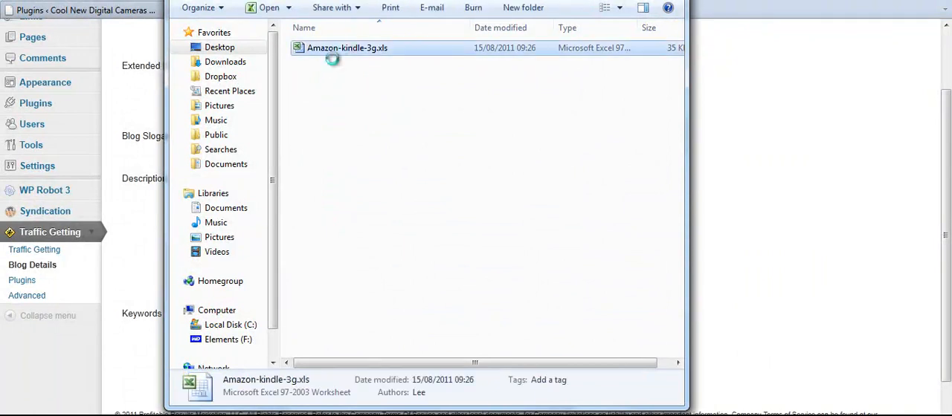
pyautogui.doubleClick(334, 48)
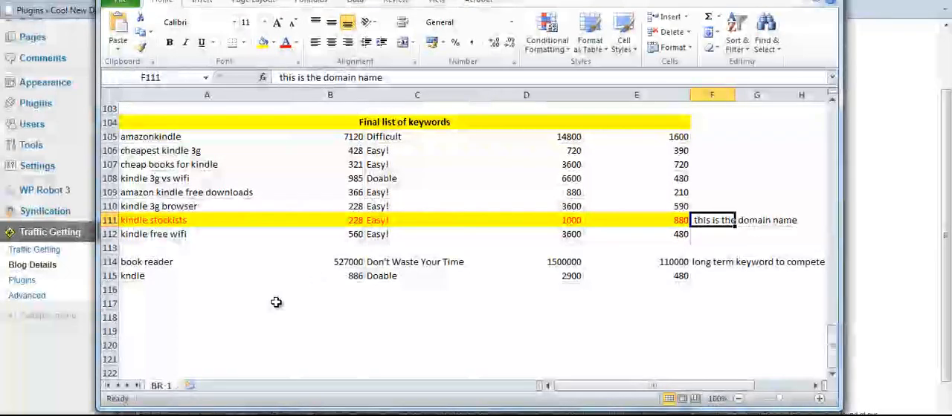
# Step: Examine the Kindle workbook's final list of keywords, including "amazonkindle" and rows 107 to 112, and return to the Blog Details form in the browser
pyautogui.scroll(3, 388, 278)
pyautogui.scroll(-4, 388, 278)
pyautogui.scroll(9, 389, 278)
pyautogui.scroll(18, 388, 278)
pyautogui.moveTo(833, 184); pyautogui.dragTo(834, 360)
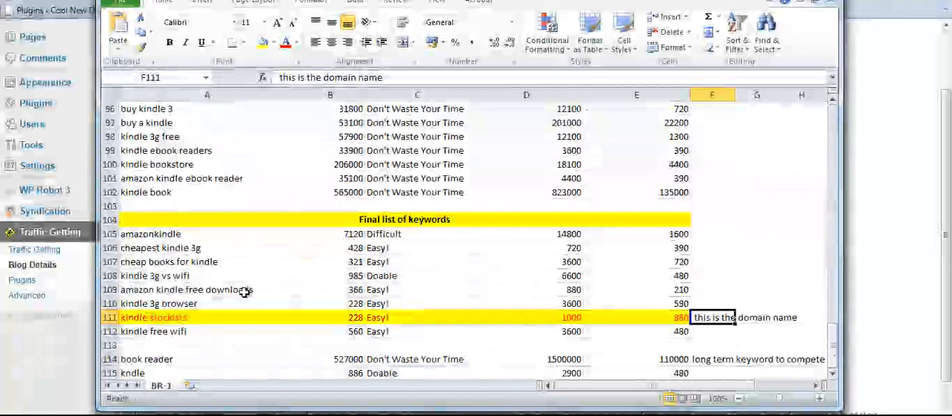
pyautogui.click(141, 235)
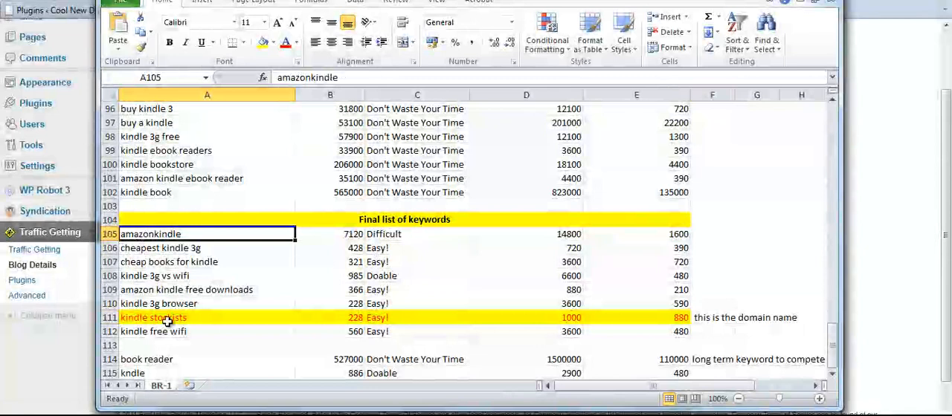
pyautogui.scroll(-1, 168, 321)
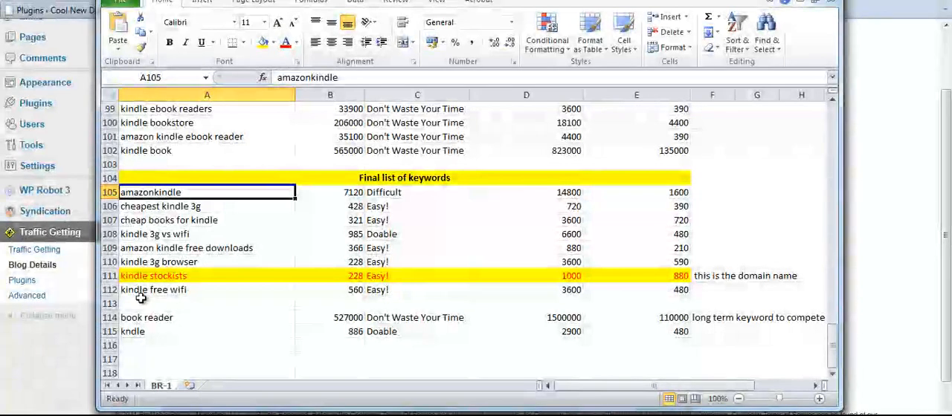
pyautogui.moveTo(109, 290); pyautogui.dragTo(109, 221)
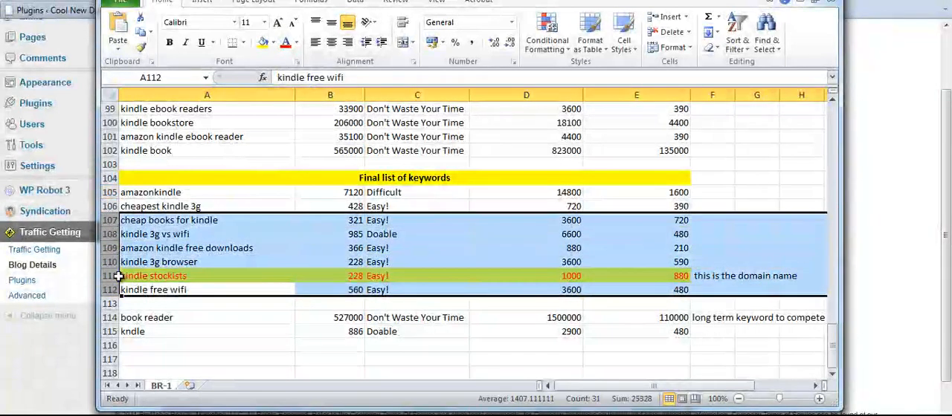
pyautogui.click(197, 343)
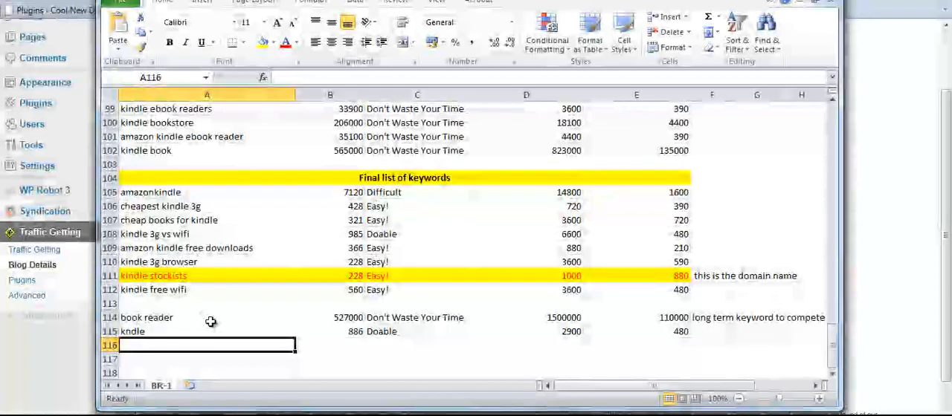
pyautogui.click(946, 172)
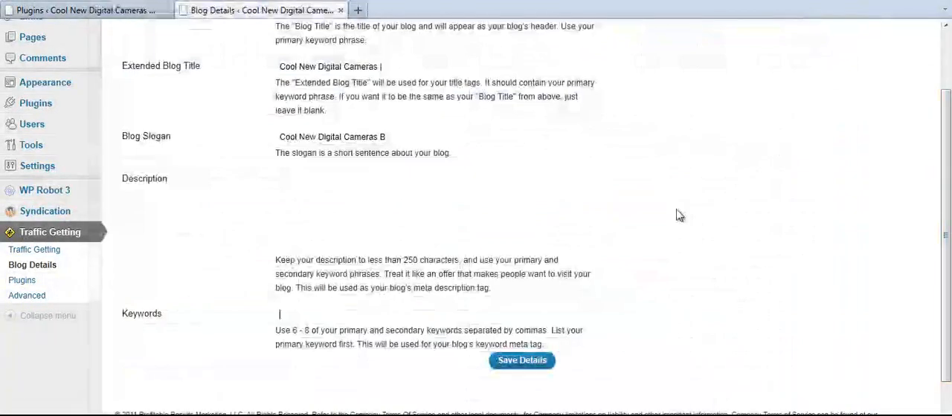
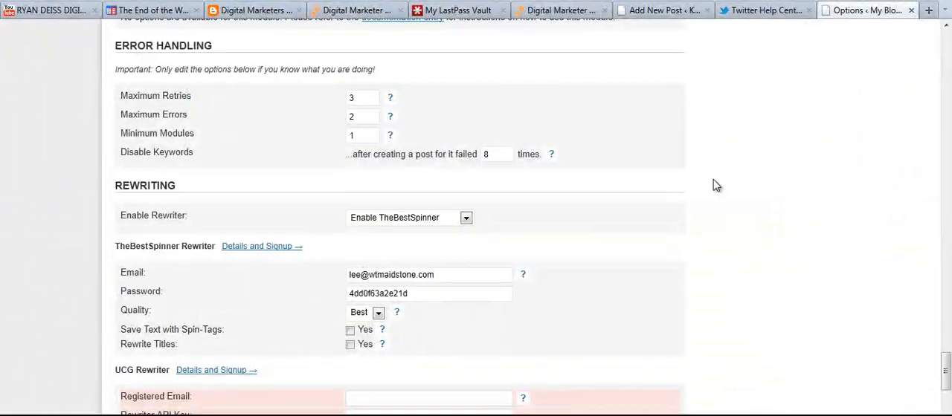
# Step: Open the Traffic Getting page of My Blog, apply its recommended blog tweaks over the current settings, and review the remaining tips
pyautogui.scroll(20, 714, 185)
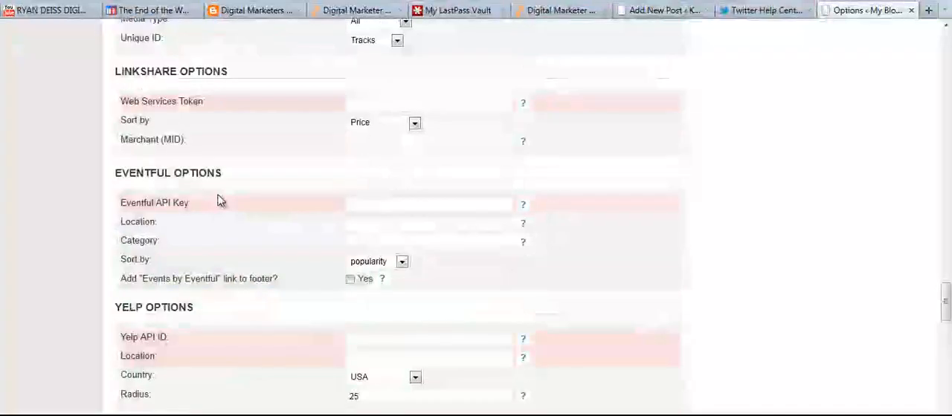
pyautogui.scroll(20, 151, 195)
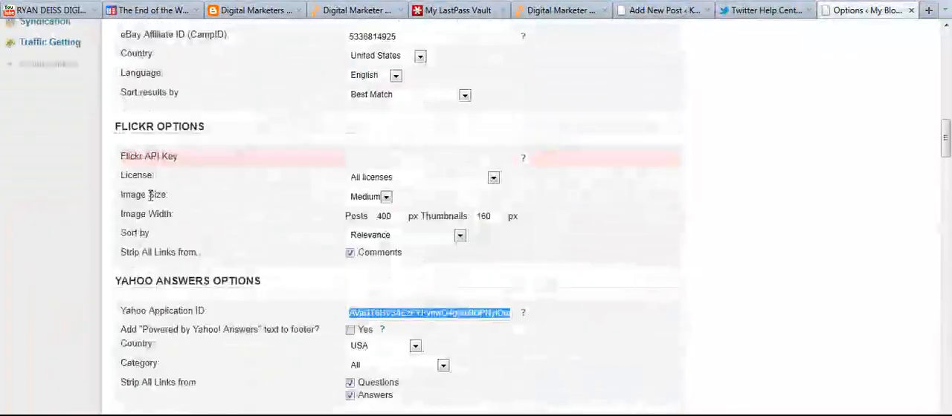
pyautogui.click(45, 326)
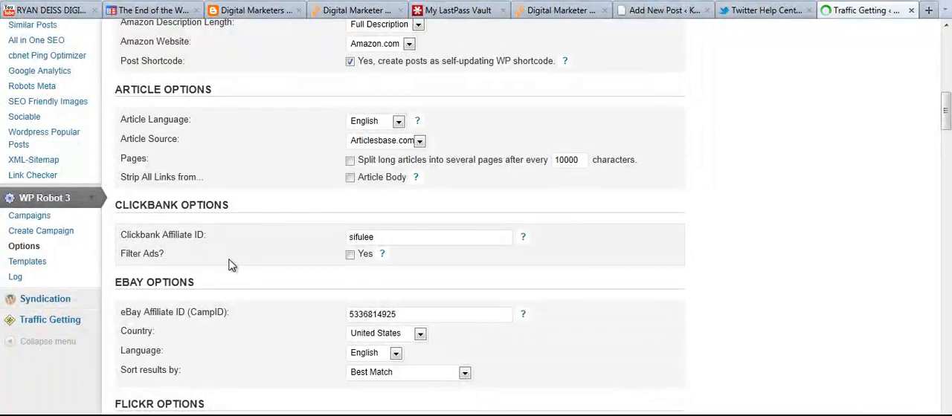
pyautogui.scroll(-15, 223, 282)
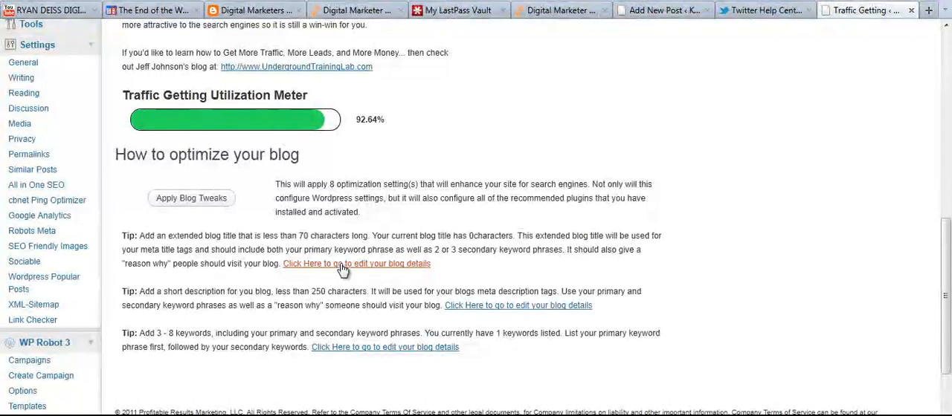
pyautogui.click(183, 198)
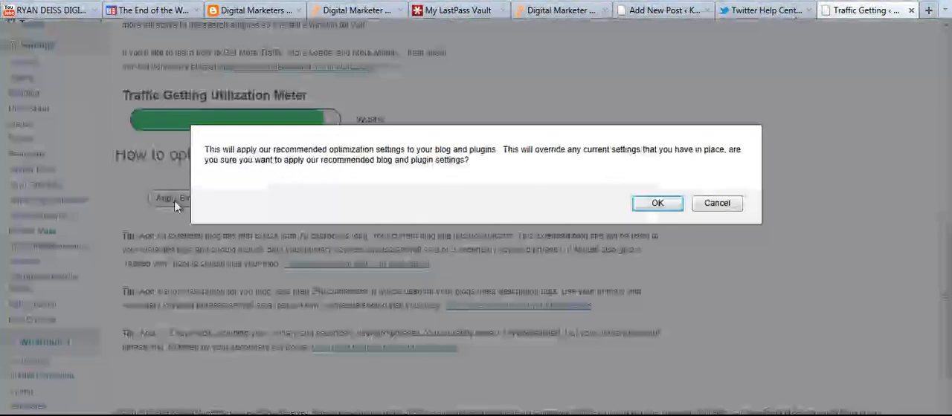
pyautogui.click(644, 203)
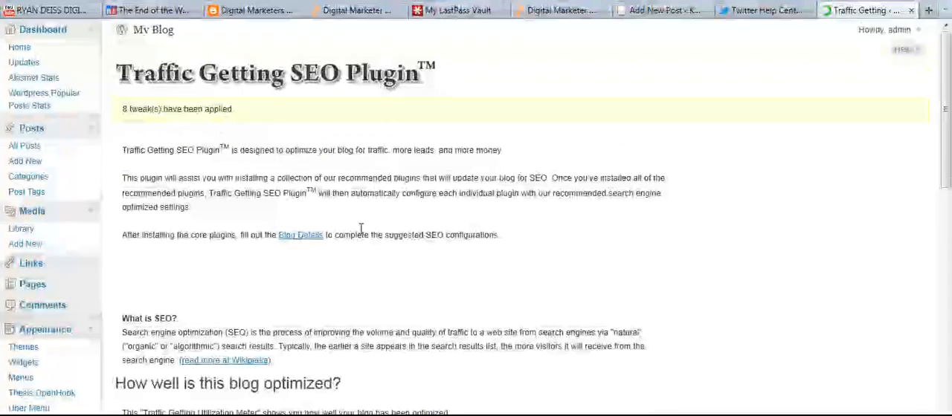
pyautogui.scroll(-6, 369, 242)
pyautogui.scroll(-3, 370, 243)
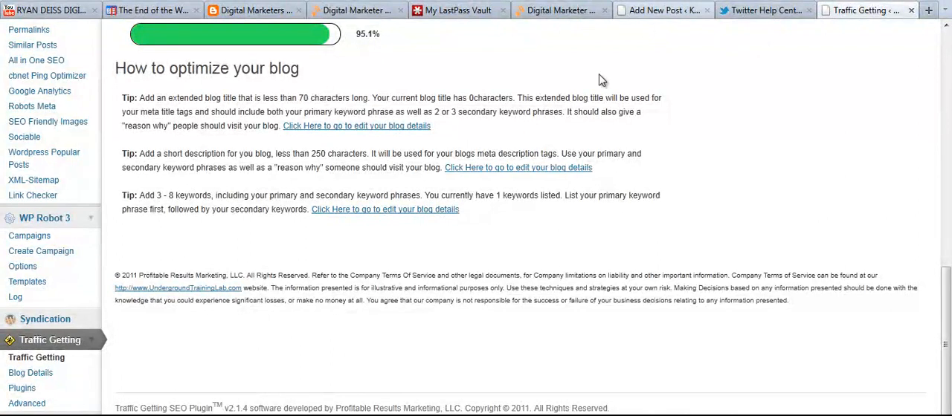
# Step: Examine the custom title, meta description and meta keyword fields of the Kindle site's new post, and return to My Blog's Traffic Getting page
pyautogui.click(644, 13)
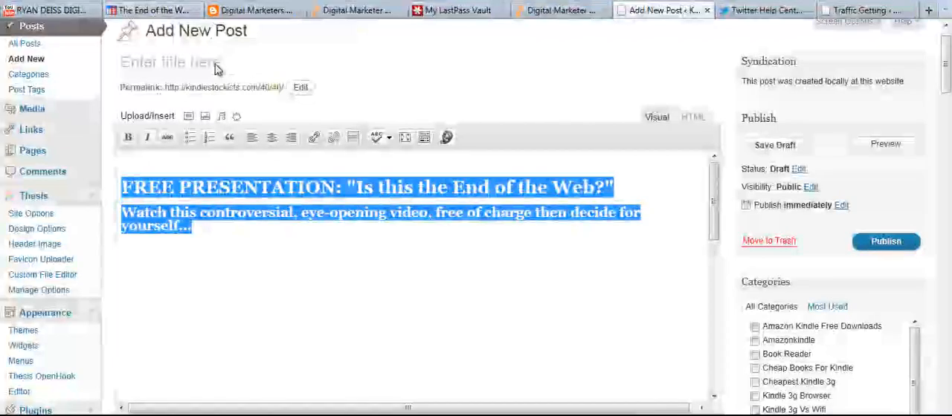
pyautogui.hotkey('ctrl', 'v')
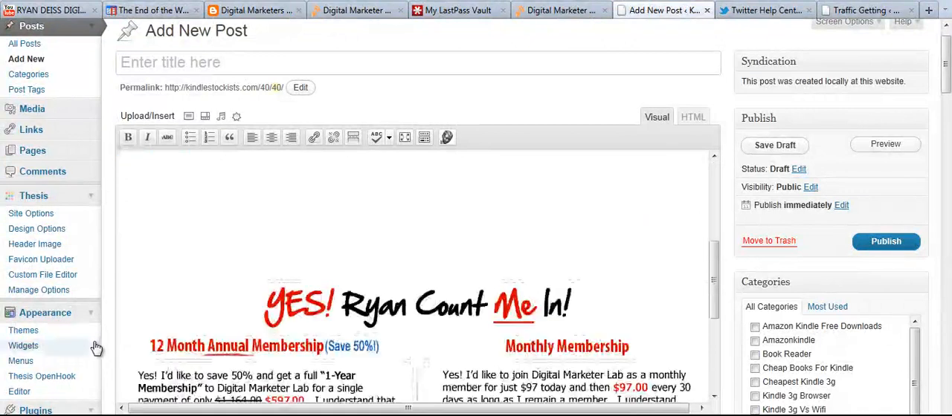
pyautogui.scroll(-6, 96, 344)
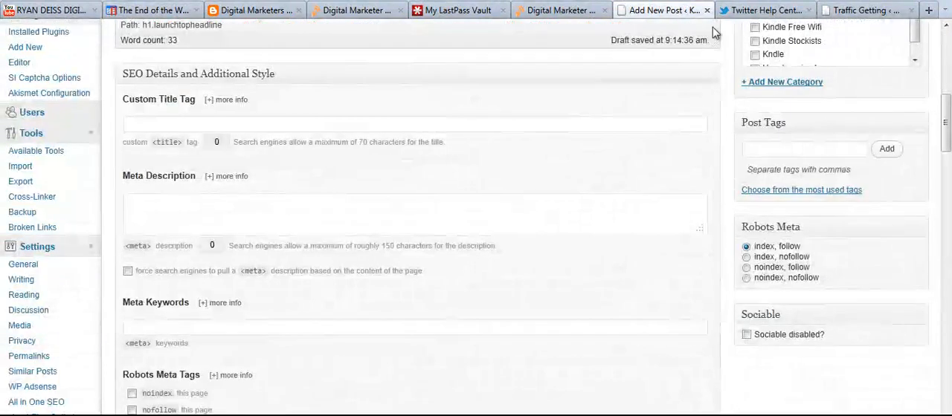
pyautogui.click(862, 10)
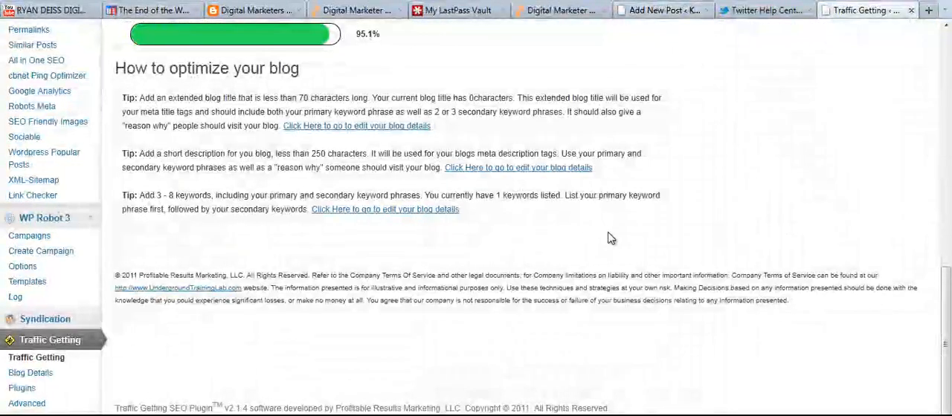
pyautogui.scroll(2, 603, 233)
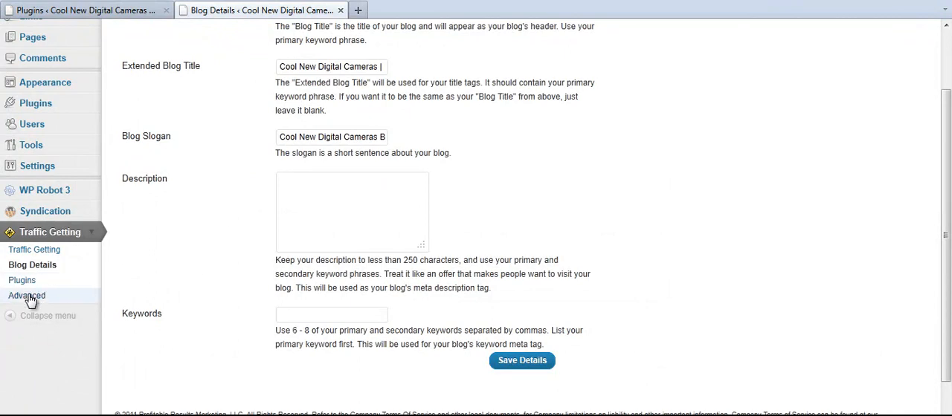
# Step: Open the Traffic Getting page of Cool New Digital Cameras and read its optimization tips on posting, description, keywords and Google Analyticator
pyautogui.click(35, 238)
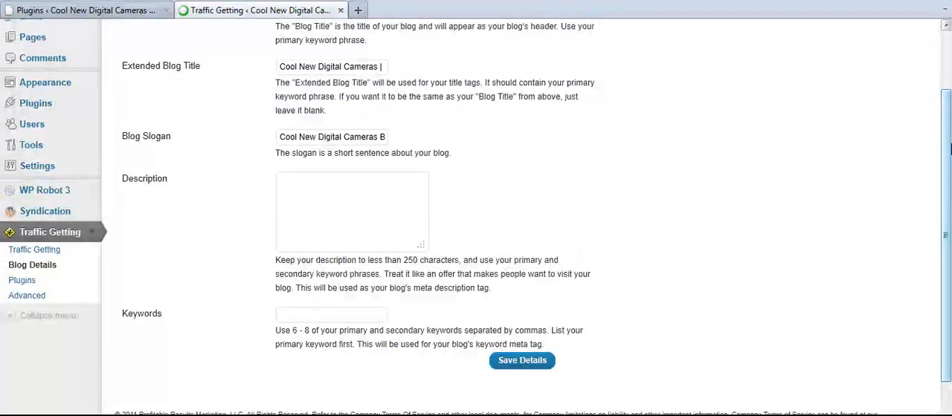
pyautogui.moveTo(948, 97); pyautogui.dragTo(951, 308)
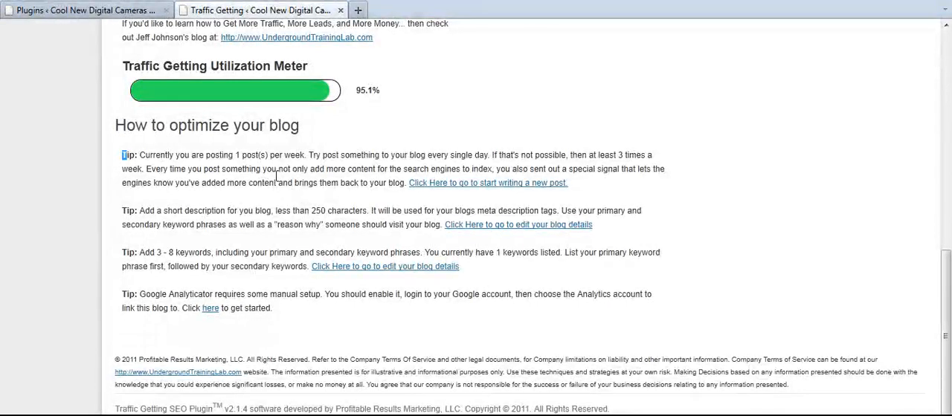
pyautogui.moveTo(232, 172); pyautogui.dragTo(402, 186)
pyautogui.moveTo(125, 211); pyautogui.dragTo(396, 225)
pyautogui.moveTo(127, 252); pyautogui.dragTo(264, 265)
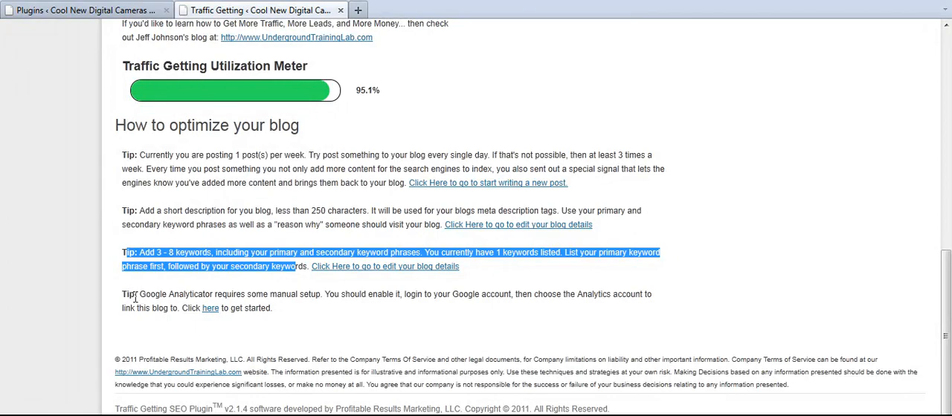
pyautogui.moveTo(134, 294); pyautogui.dragTo(270, 311)
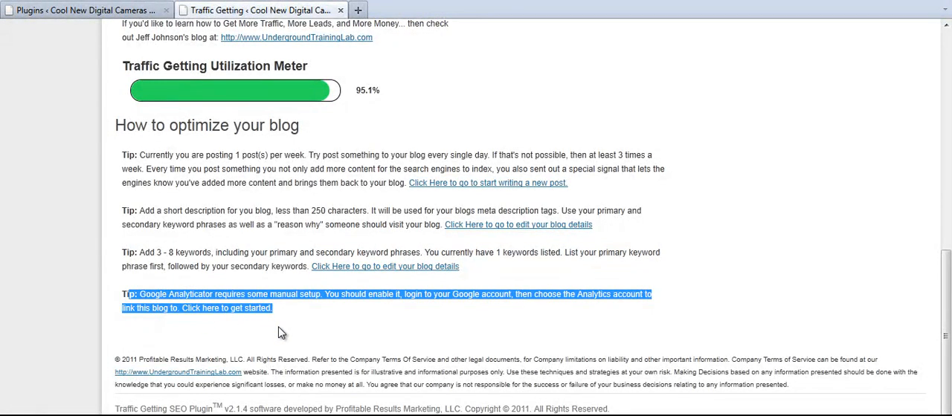
pyautogui.click(278, 326)
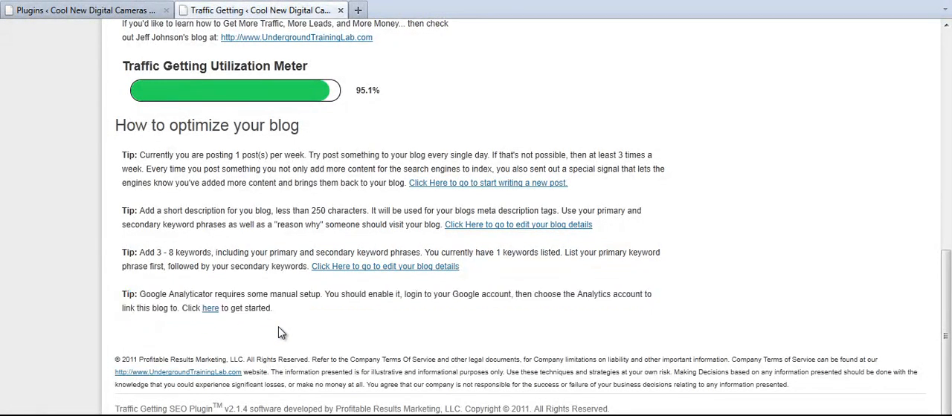
# Step: Open Google in a new browser tab and go to Google Analytics through the Google account settings
pyautogui.click(359, 11)
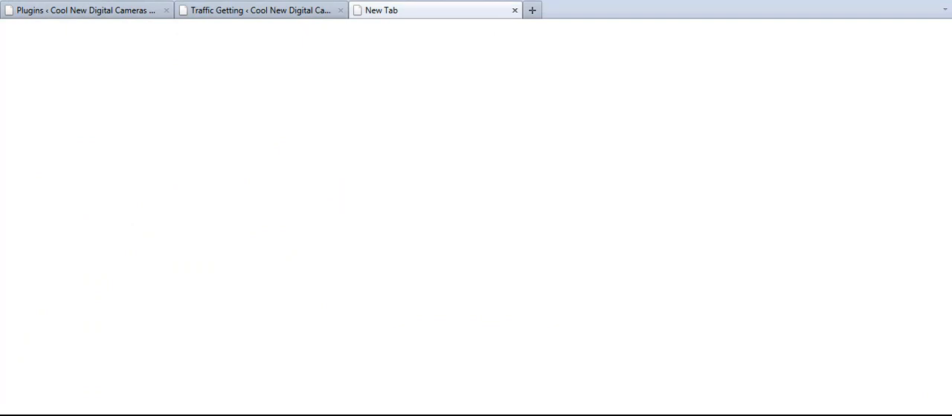
pyautogui.write('wws')
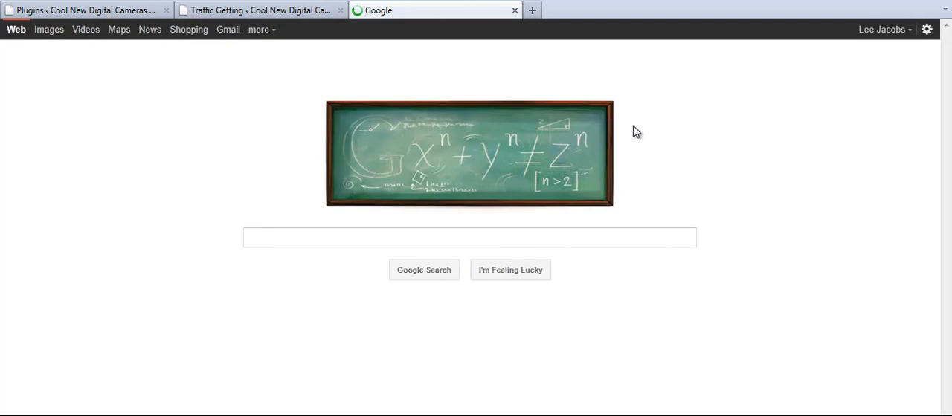
pyautogui.click(885, 29)
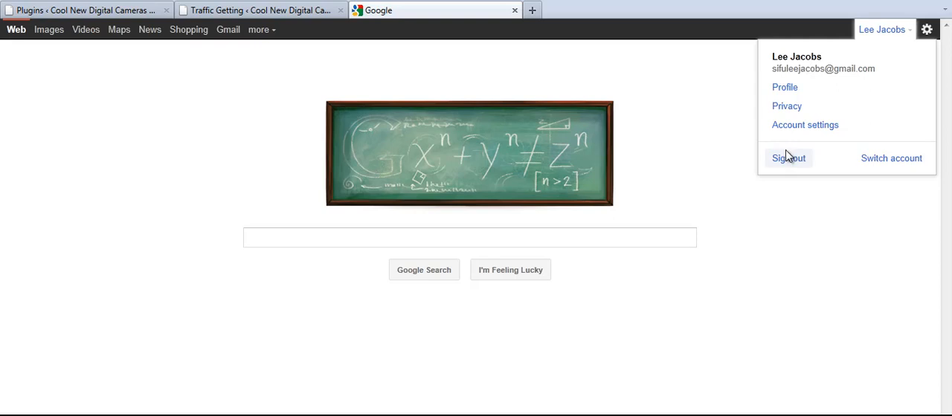
pyautogui.click(800, 132)
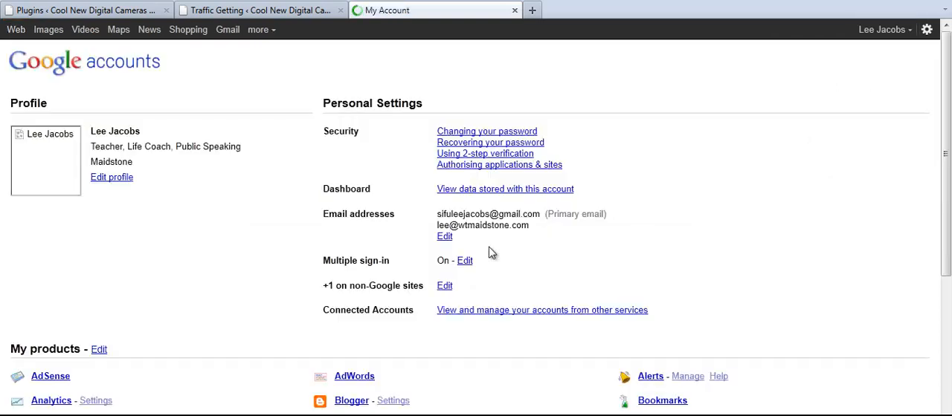
pyautogui.scroll(-3, 138, 258)
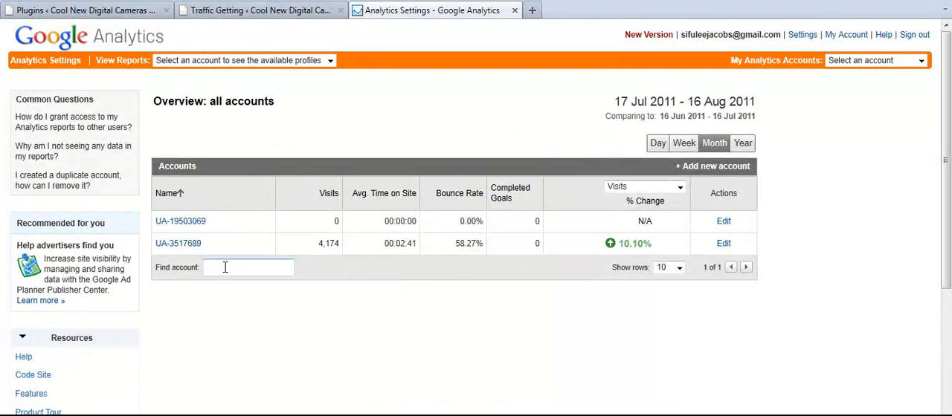
# Step: Open the second listed Analytics account and start a new website profile for a new domain
pyautogui.moveTo(204, 244); pyautogui.dragTo(159, 252)
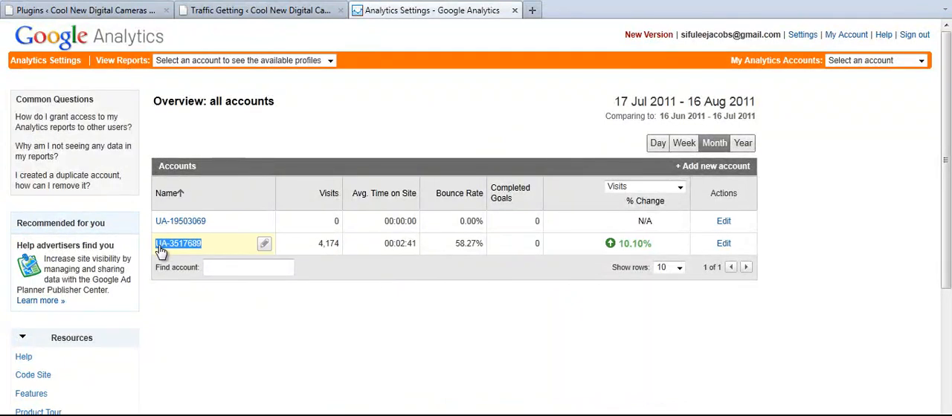
pyautogui.click(171, 250)
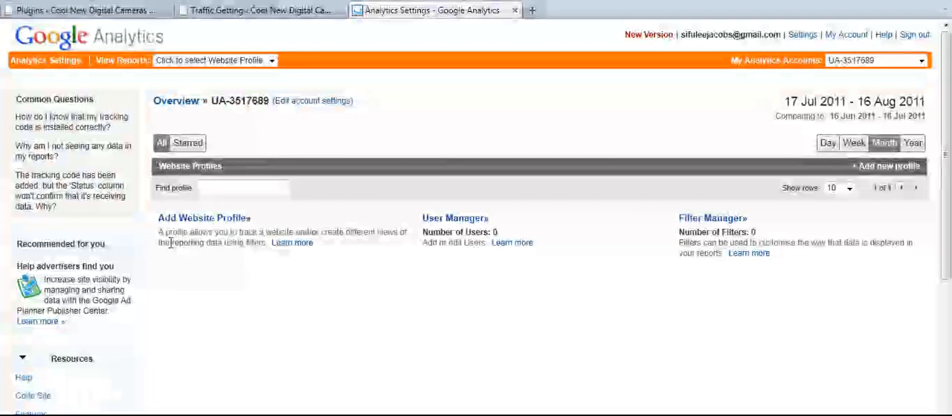
pyautogui.scroll(-1, 352, 266)
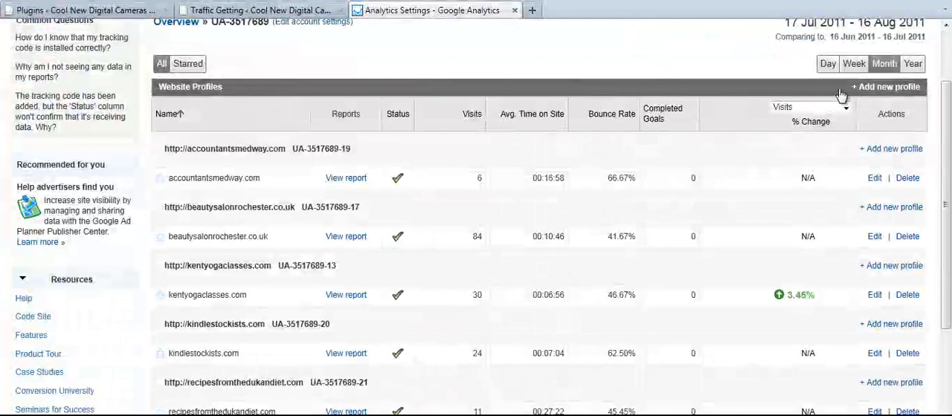
pyautogui.click(893, 149)
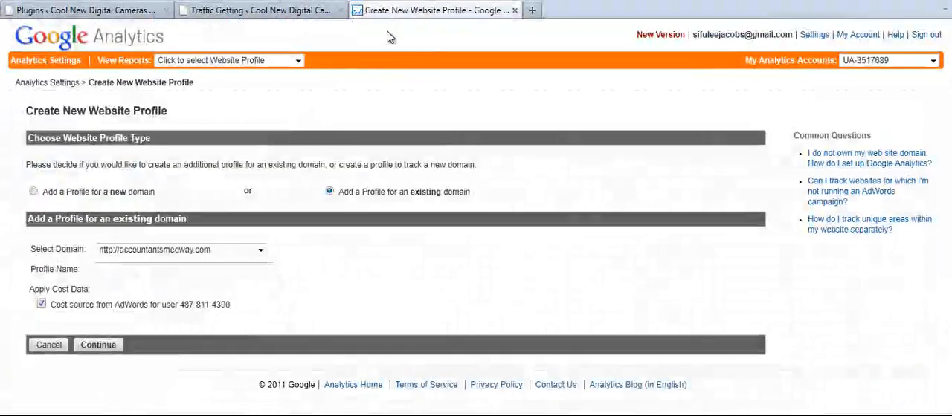
pyautogui.click(33, 191)
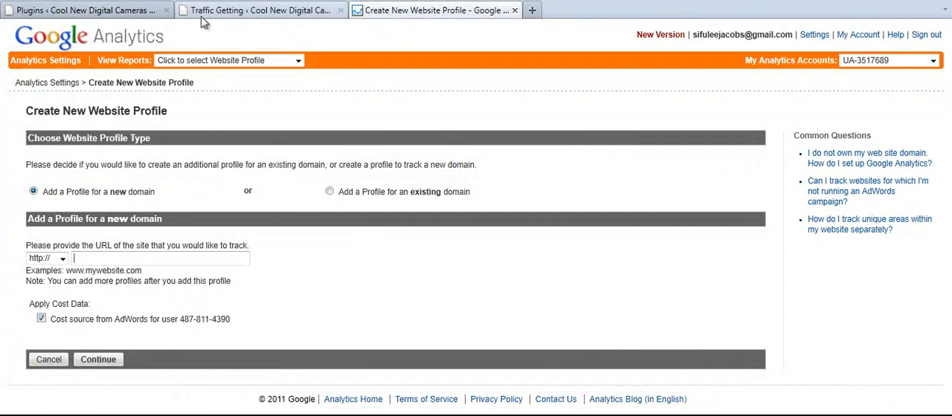
# Step: Copy the blog's address from its Traffic Getting page and create the Analytics profile for coolnewdigitalcameras.com
pyautogui.click(260, 10)
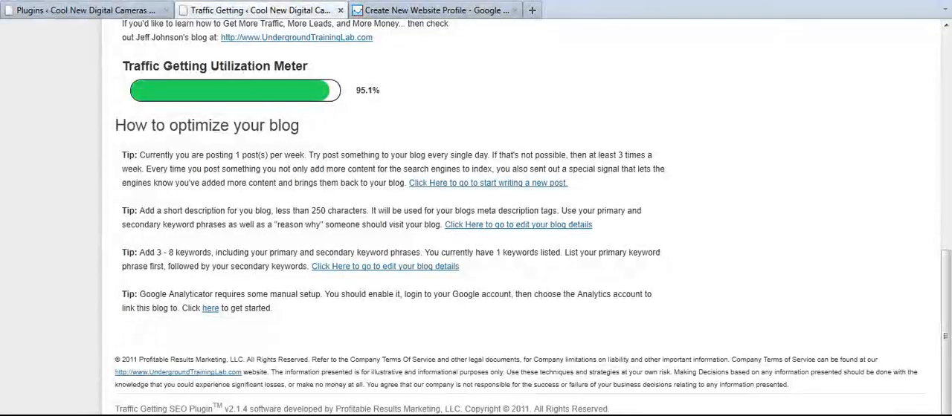
pyautogui.rightClick(268, 0)
pyautogui.click(300, 17)
pyautogui.click(392, 10)
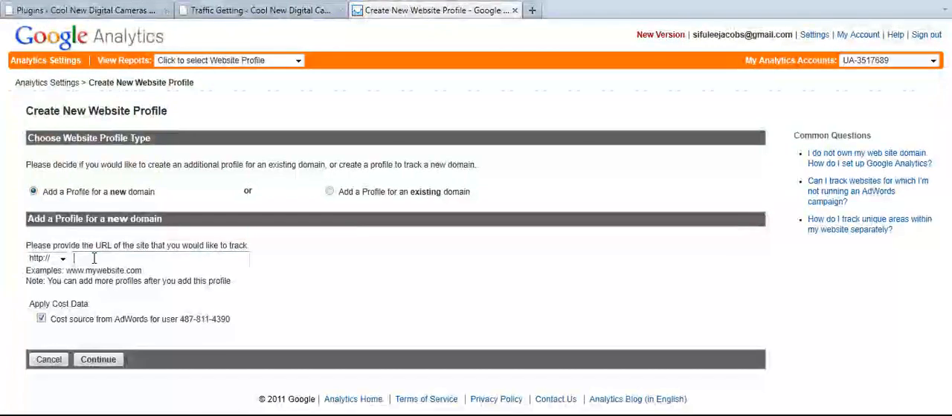
pyautogui.rightClick(94, 258)
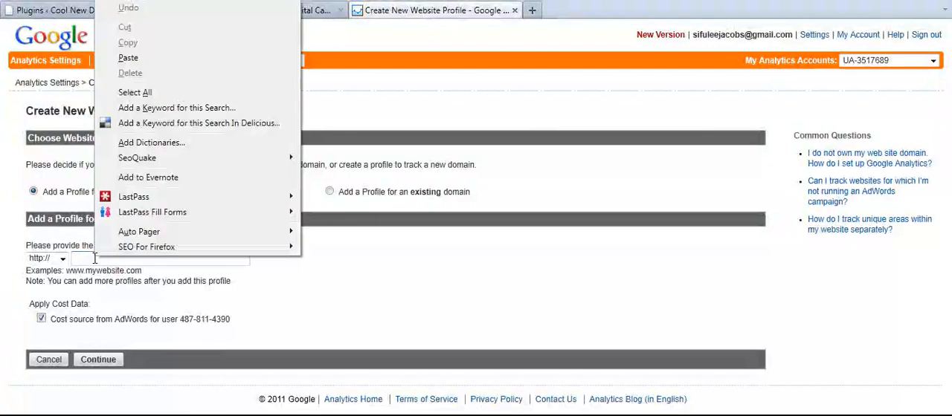
pyautogui.click(129, 58)
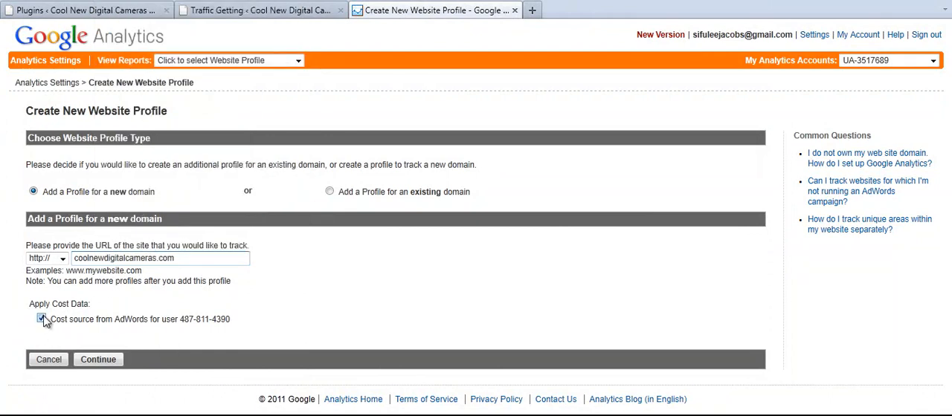
pyautogui.click(103, 360)
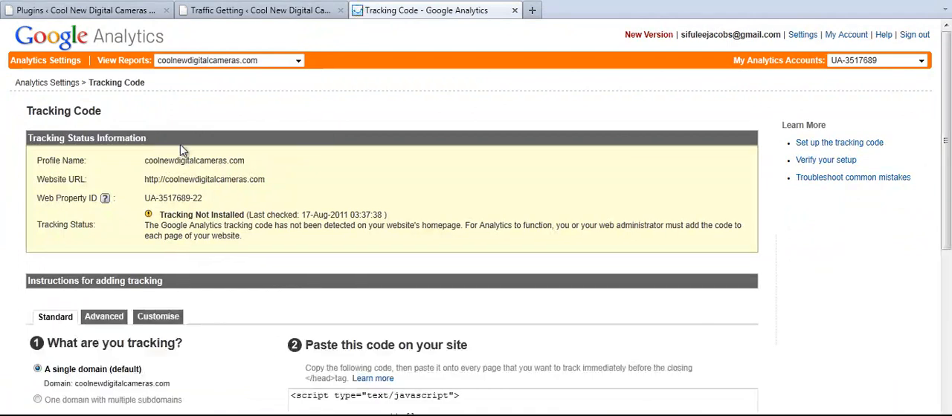
# Step: Open the Google Analyticator settings from the Traffic Getting tip and set Google Analytics logging to Enabled
pyautogui.click(250, 14)
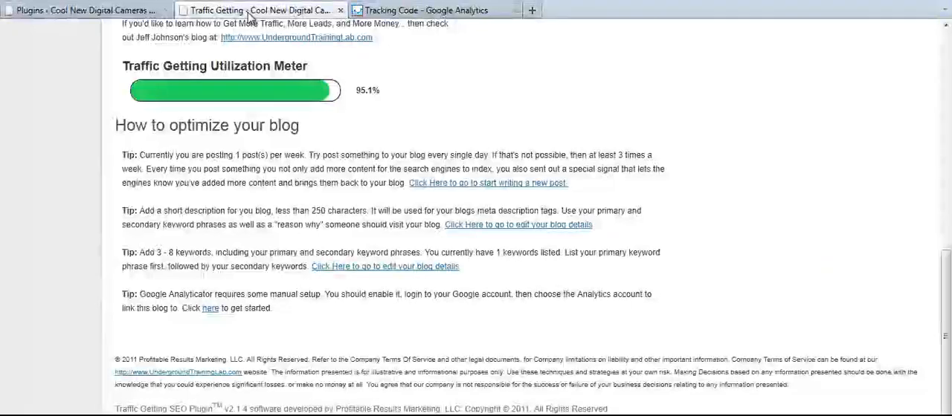
pyautogui.click(209, 310)
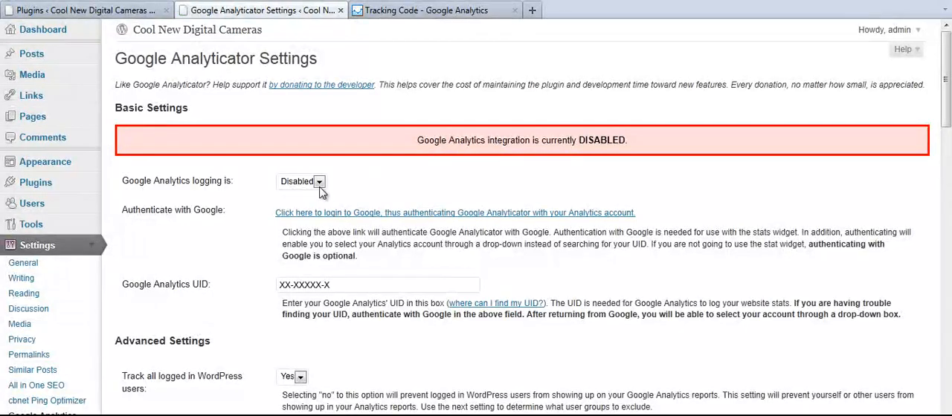
pyautogui.click(320, 183)
pyautogui.click(312, 194)
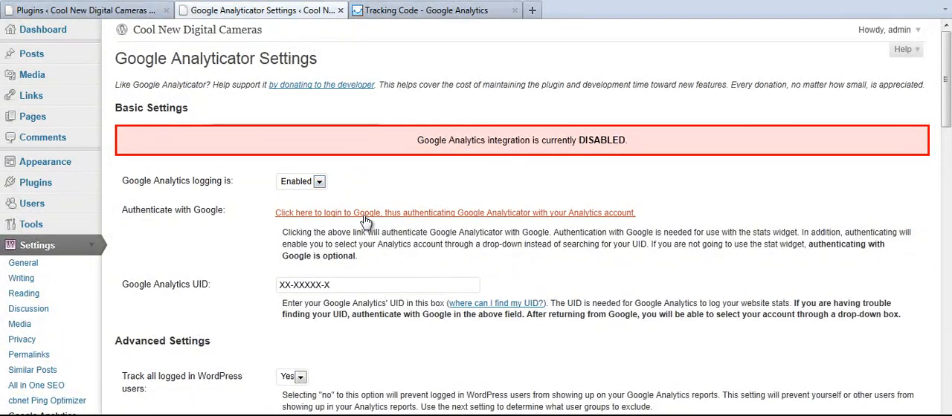
# Step: Authenticate Google Analyticator with Google, select coolnewdigitalcameras.com as the Google Analytics account, and save the settings
pyautogui.click(364, 214)
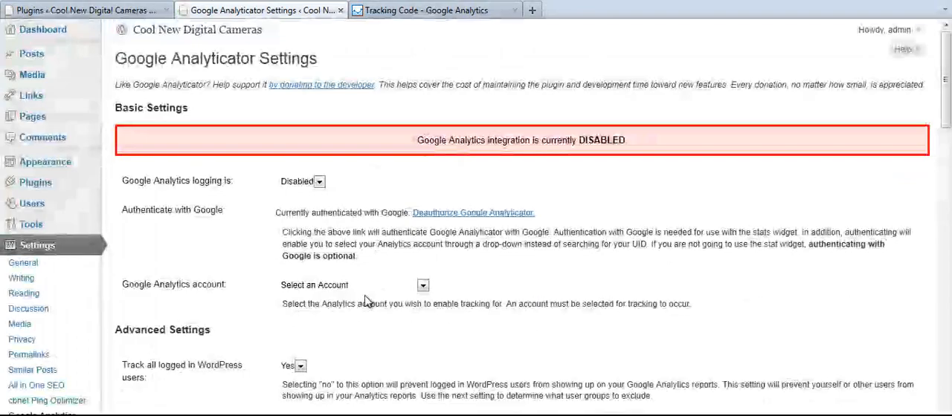
pyautogui.click(420, 286)
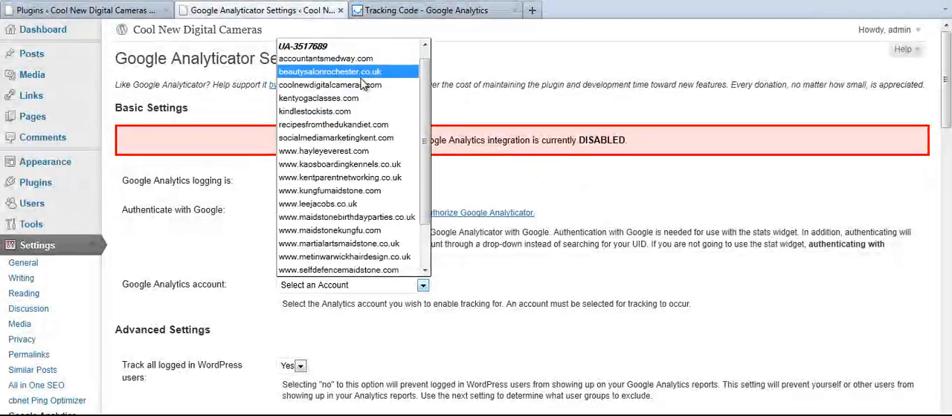
pyautogui.click(363, 87)
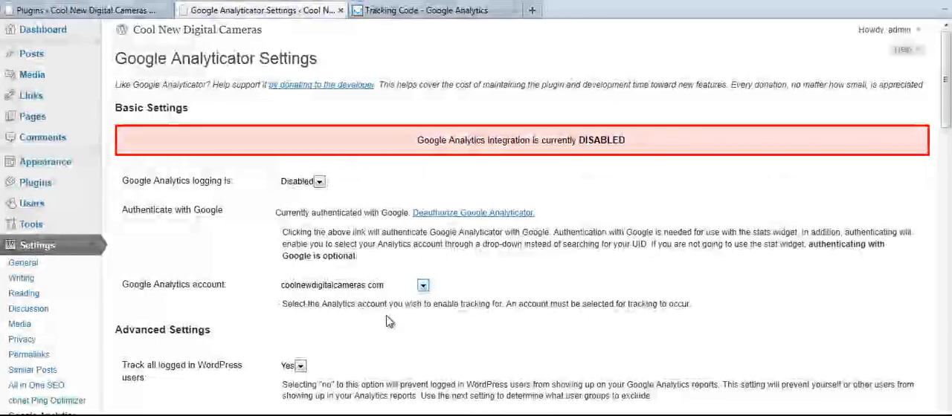
pyautogui.scroll(-15, 386, 315)
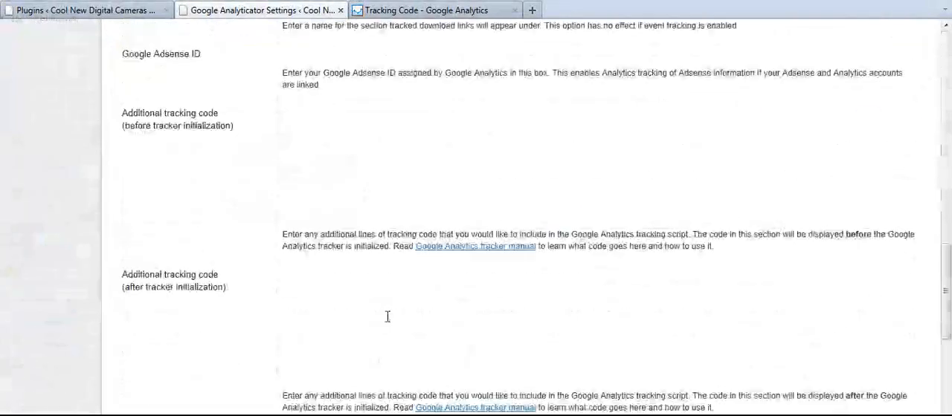
pyautogui.scroll(-5, 388, 317)
pyautogui.click(156, 366)
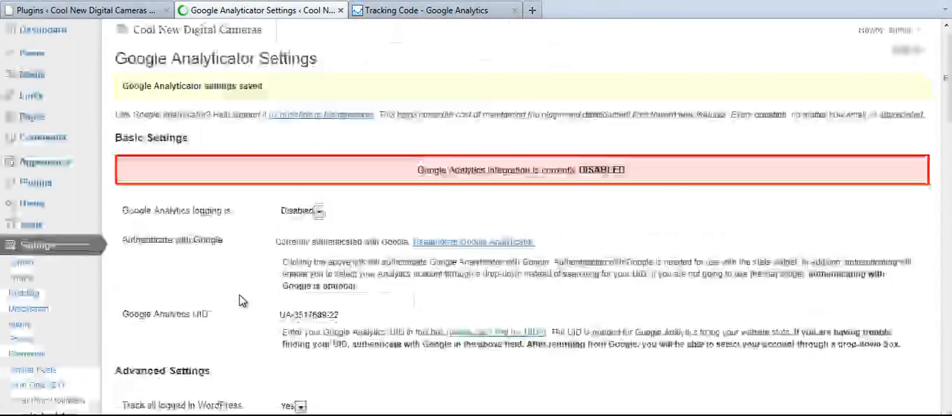
# Step: Set Google Analytics logging to Enabled and save the Google Analyticator settings
pyautogui.click(318, 212)
pyautogui.click(305, 227)
pyautogui.scroll(-15, 290, 261)
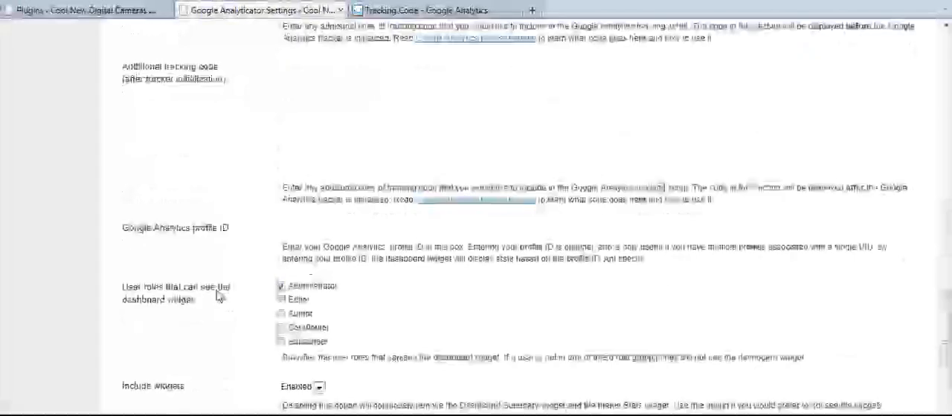
pyautogui.scroll(-3, 164, 347)
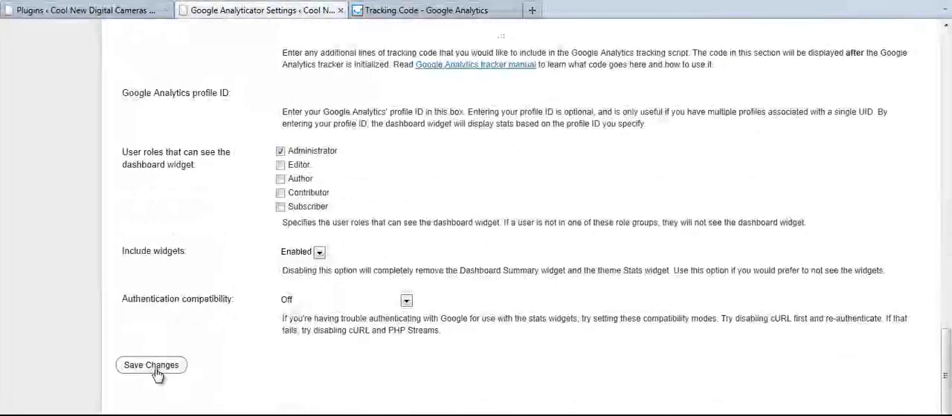
pyautogui.click(151, 365)
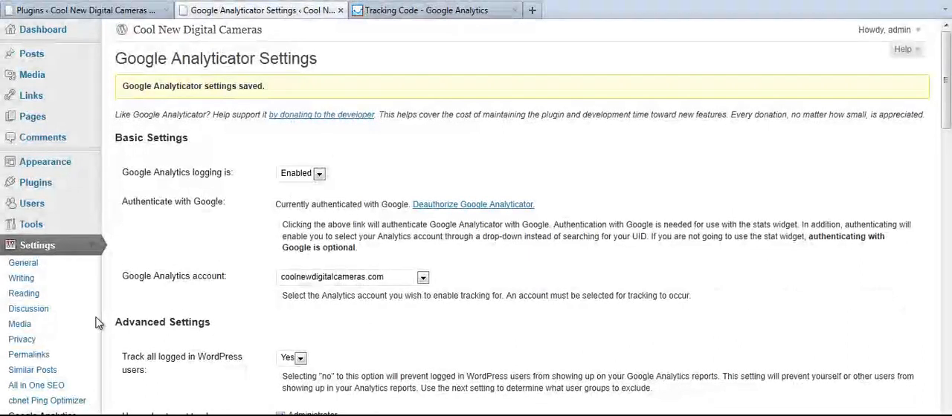
# Step: Check the remaining Traffic Getting optimization tips and open the blog details from the tip about adding a short description
pyautogui.scroll(-4, 69, 308)
pyautogui.click(45, 273)
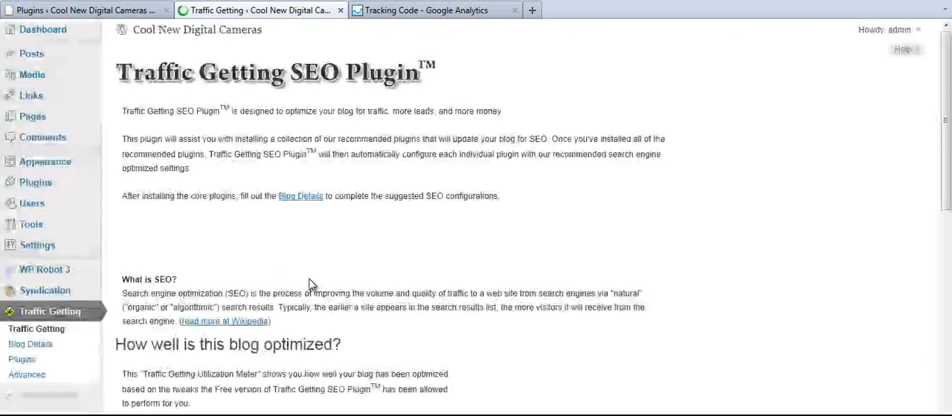
pyautogui.scroll(-10, 331, 269)
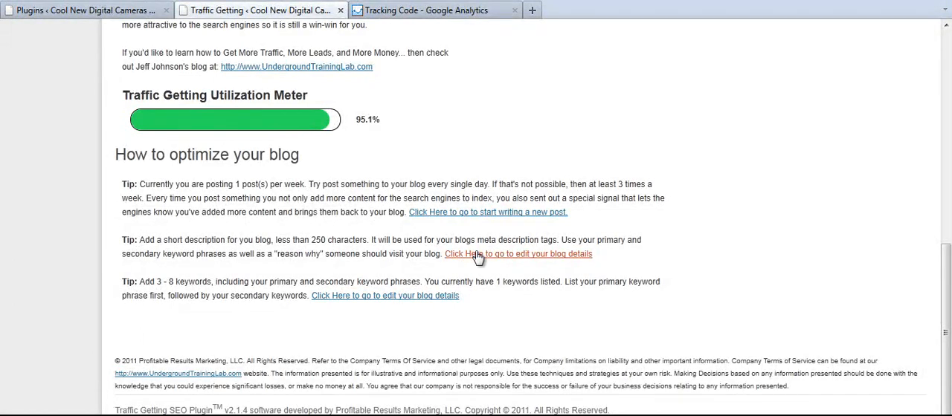
pyautogui.click(488, 255)
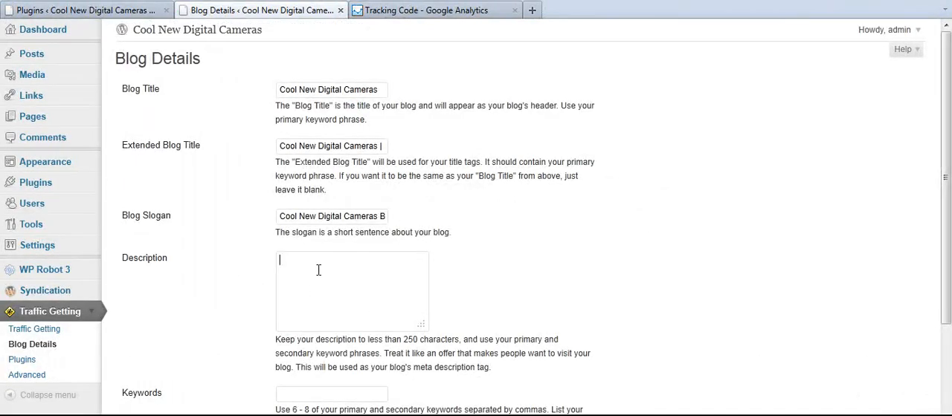
pyautogui.write('heree')
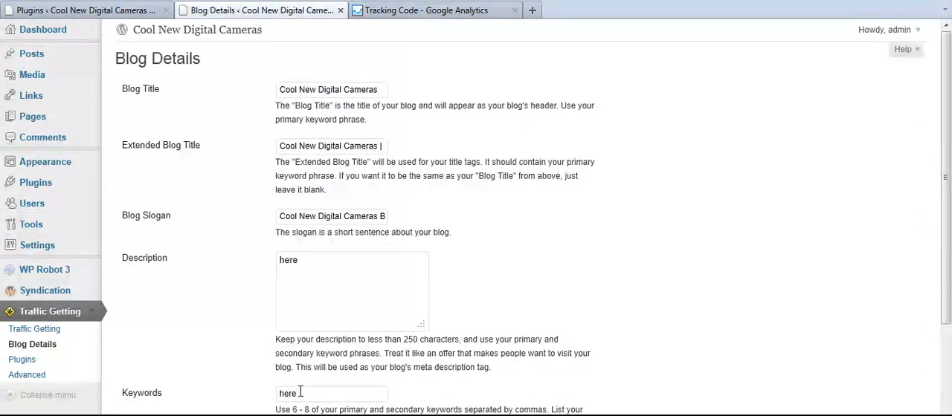
pyautogui.moveTo(308, 275); pyautogui.dragTo(261, 268)
pyautogui.press('BackSpace')
# Step: Start a new WP Robot campaign, and open the keyword research spreadsheet from the Digital-Cameras folder in Excel
pyautogui.click(62, 274)
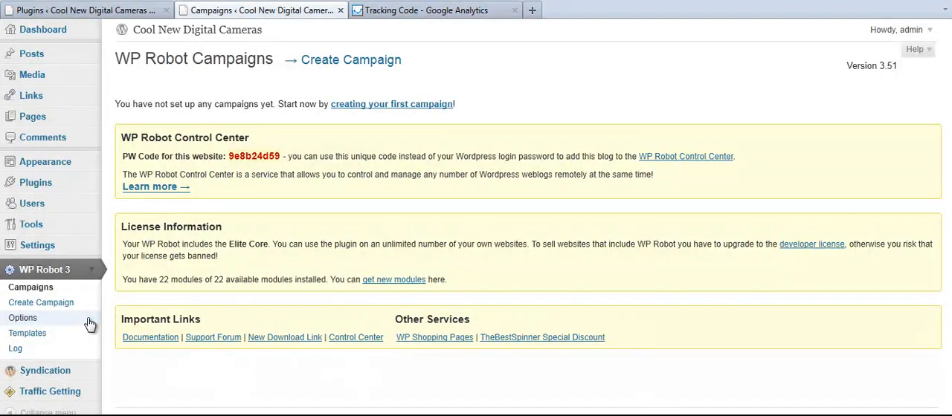
pyautogui.click(47, 306)
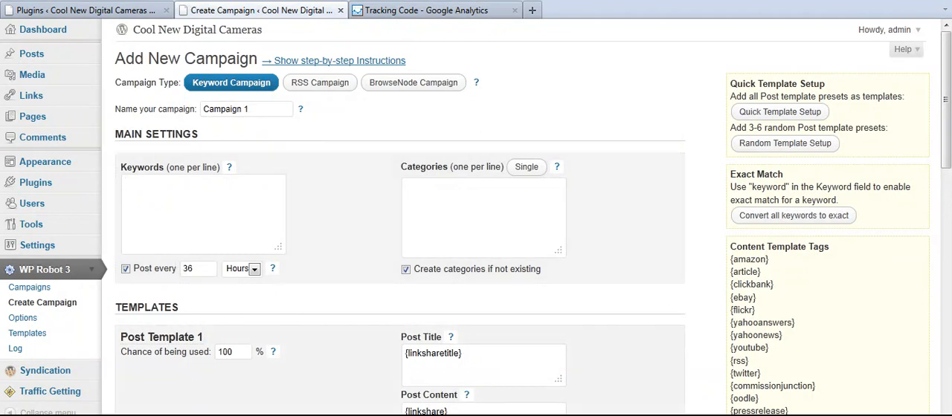
pyautogui.click(253, 415)
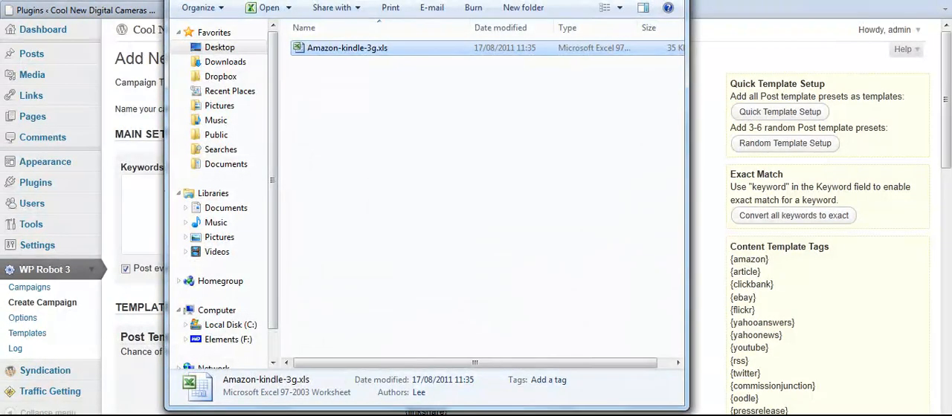
pyautogui.click(275, 1)
pyautogui.scroll(-1, 360, 331)
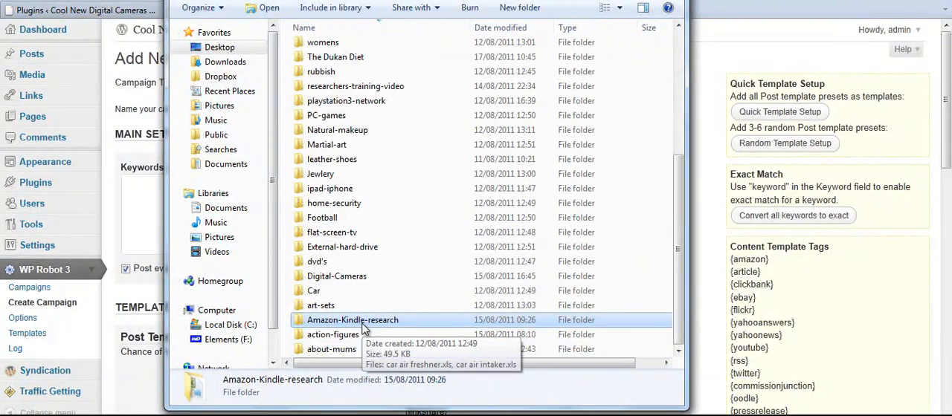
pyautogui.doubleClick(336, 276)
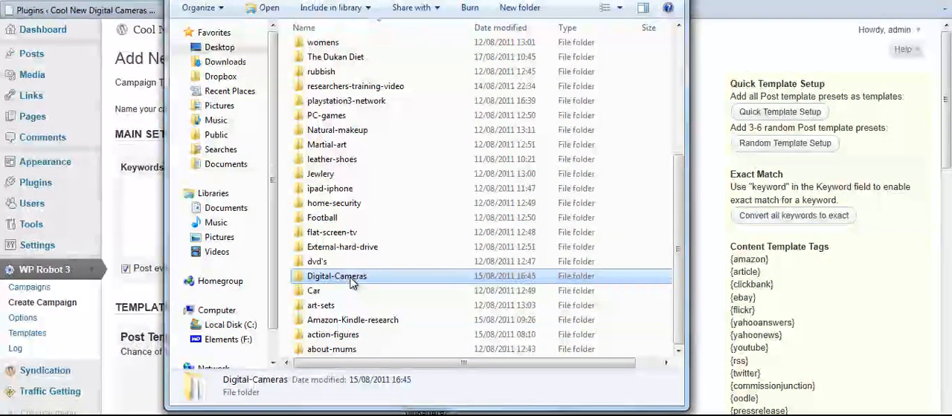
pyautogui.doubleClick(331, 48)
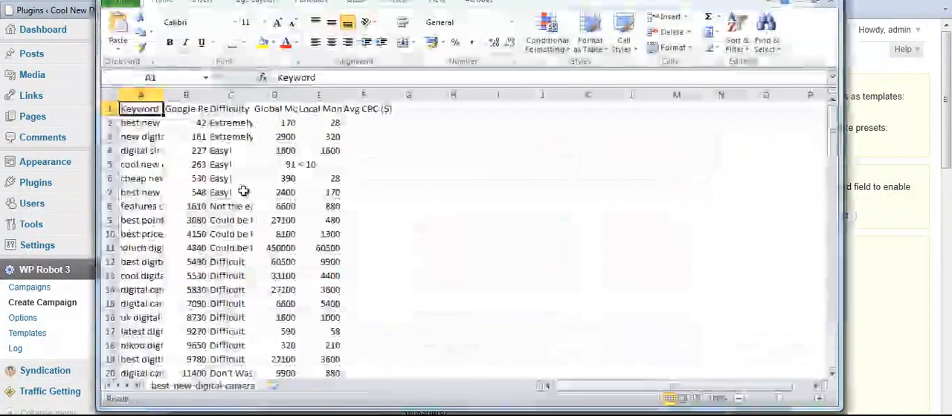
# Step: Widen the Keyword column to fit its text and copy the keywords in A2:A19, from "best new digital cameras 2010" to "best digital camera 2011"
pyautogui.click(140, 123)
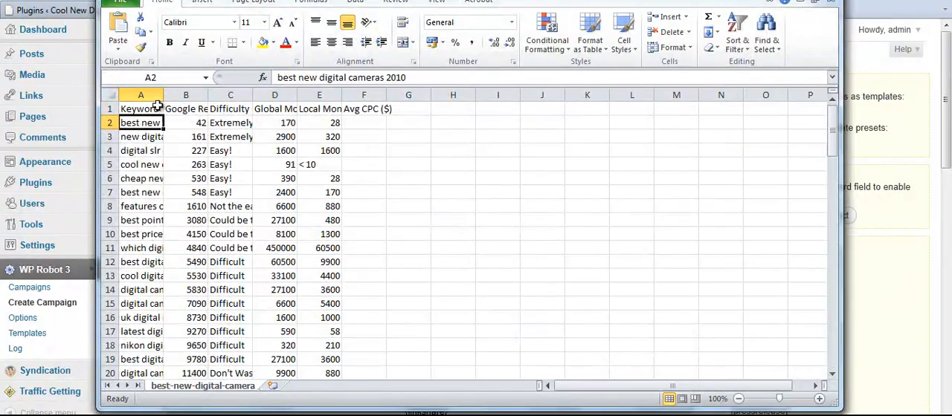
pyautogui.doubleClick(163, 98)
pyautogui.click(168, 96)
pyautogui.click(191, 139)
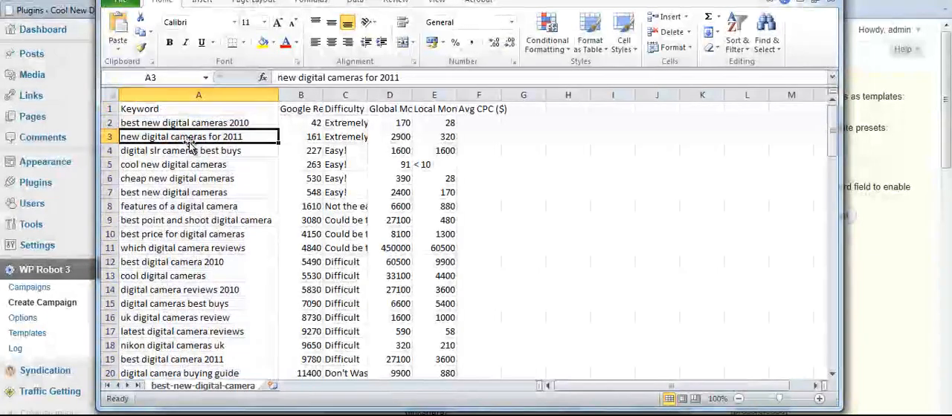
pyautogui.moveTo(129, 123); pyautogui.dragTo(207, 340)
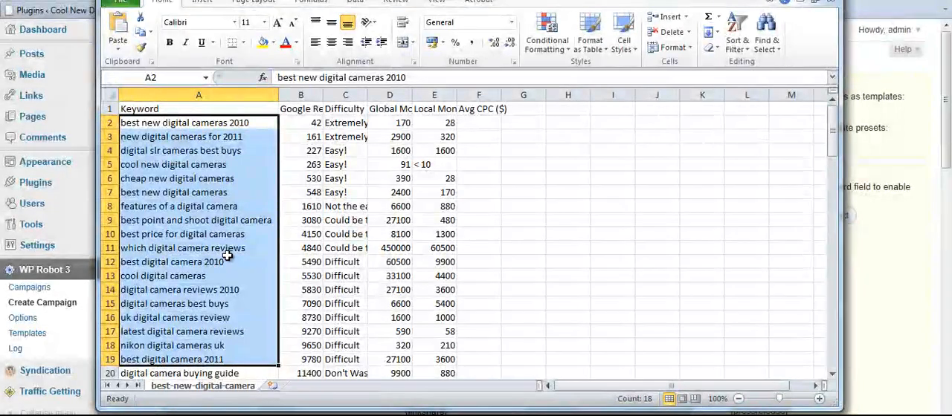
pyautogui.rightClick(253, 306)
pyautogui.click(260, 34)
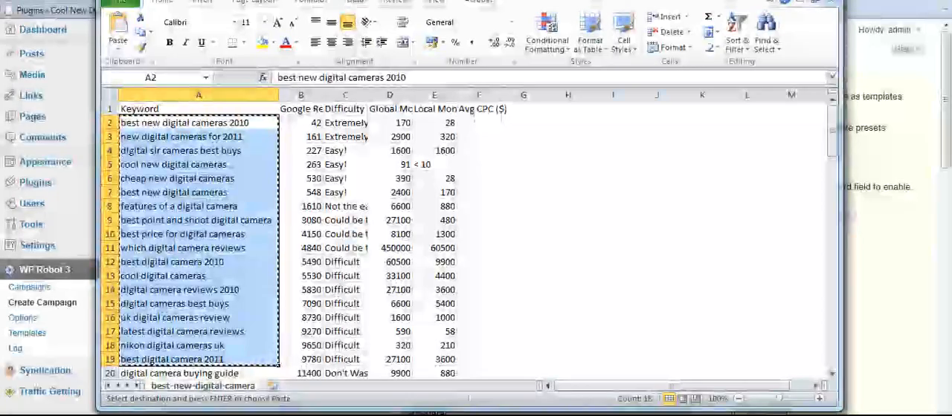
pyautogui.scroll(-4, 395, 325)
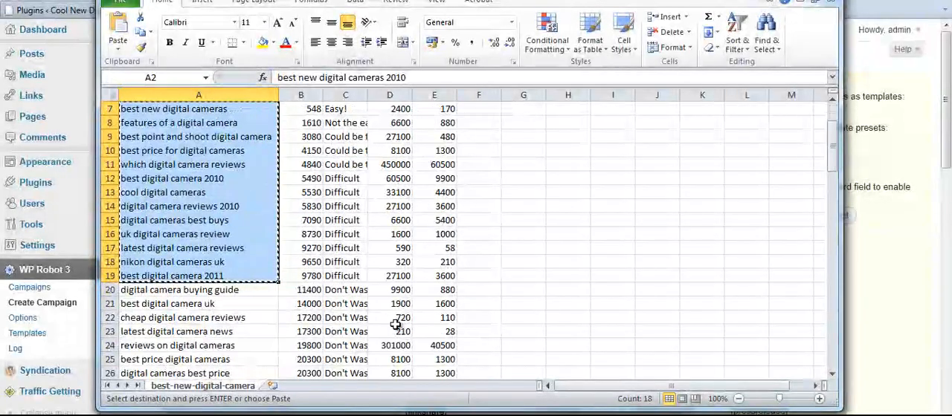
pyautogui.scroll(-6, 395, 325)
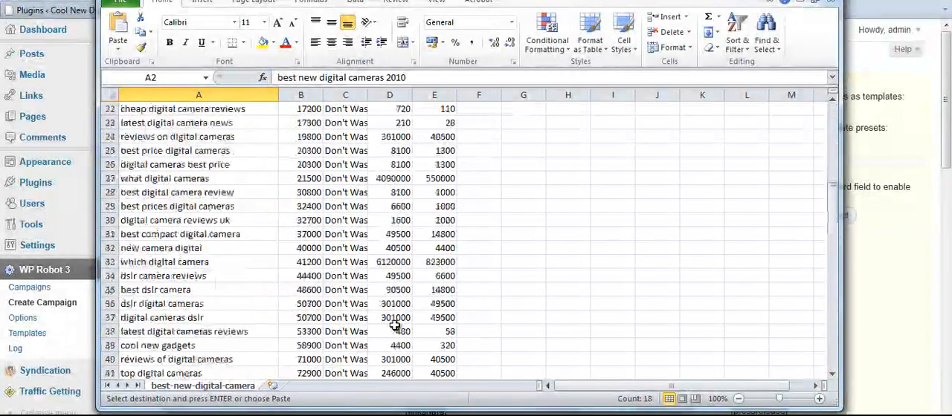
pyautogui.scroll(9, 395, 325)
pyautogui.scroll(1, 395, 325)
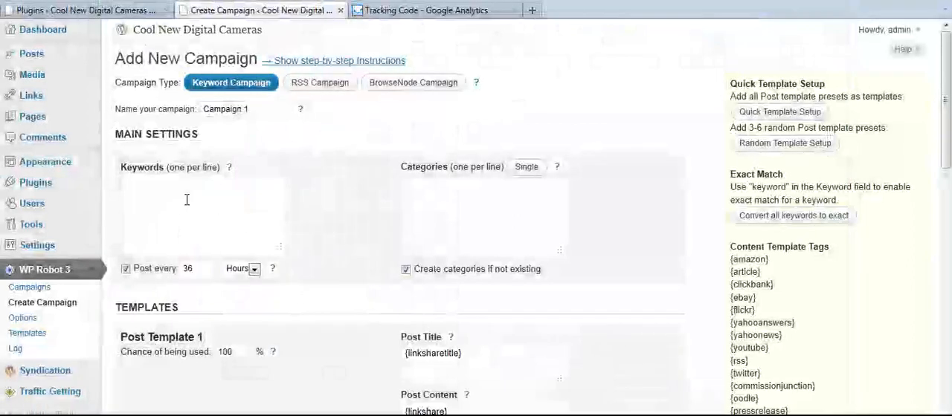
# Step: Switch back to the WP Robot campaign in the browser and paste the copied keywords as both its Keywords and its Categories
pyautogui.rightClick(177, 201)
pyautogui.click(211, 262)
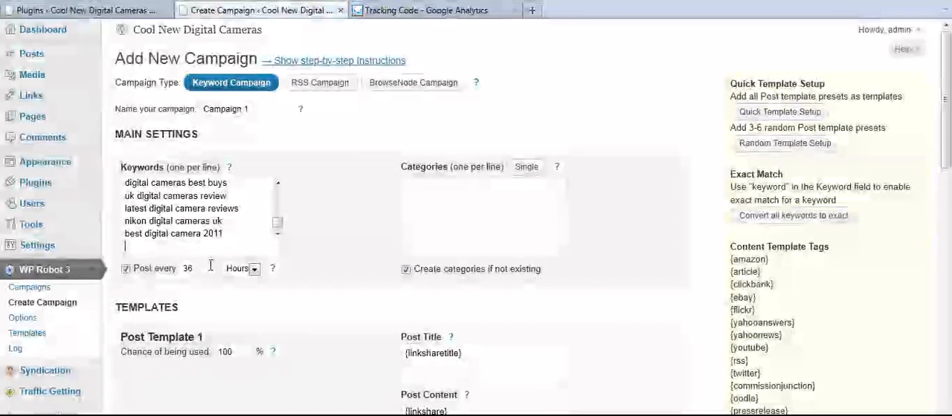
pyautogui.moveTo(277, 223); pyautogui.dragTo(279, 192)
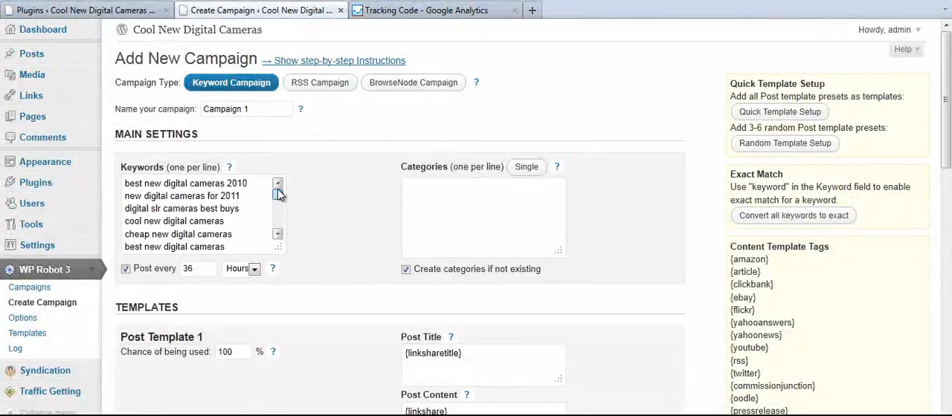
pyautogui.rightClick(428, 191)
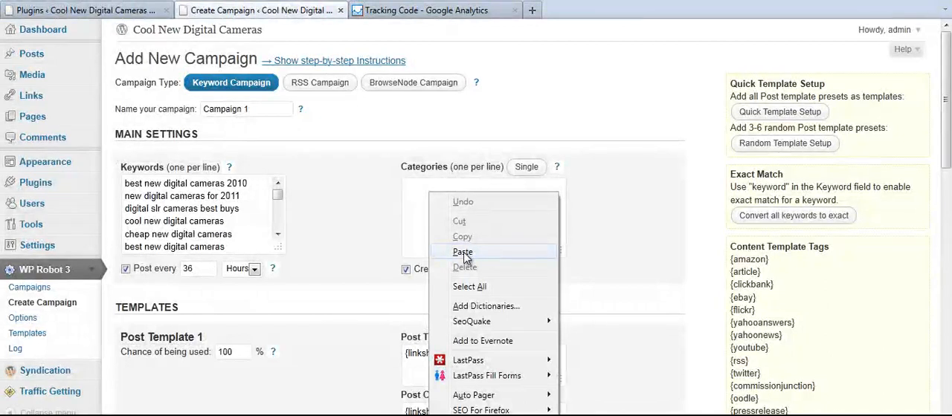
pyautogui.click(463, 252)
pyautogui.moveTo(558, 225)
pyautogui.mouseDown()
pyautogui.moveTo(561, 201)
pyautogui.moveTo(557, 228)
pyautogui.mouseUp()
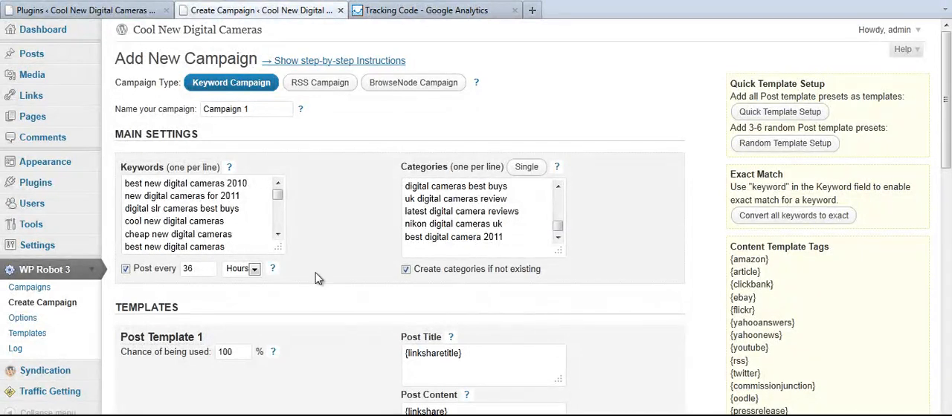
# Step: Set the campaign to post every 6 hours and add all post template presets with Quick Template Setup
pyautogui.doubleClick(188, 269)
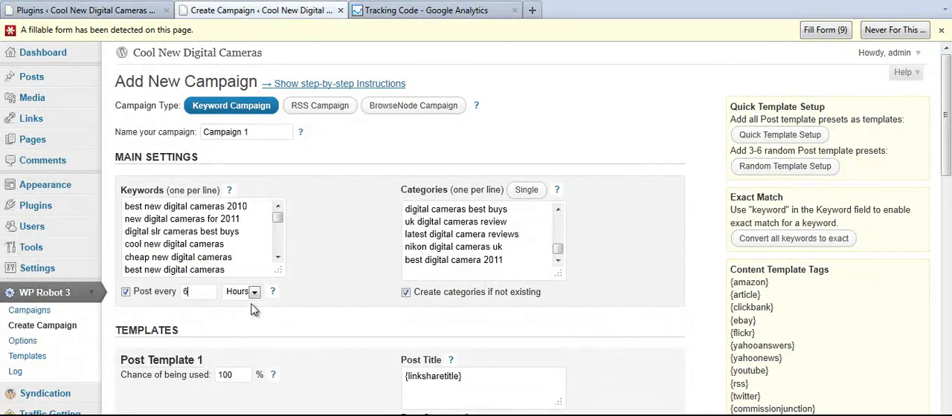
pyautogui.click(782, 142)
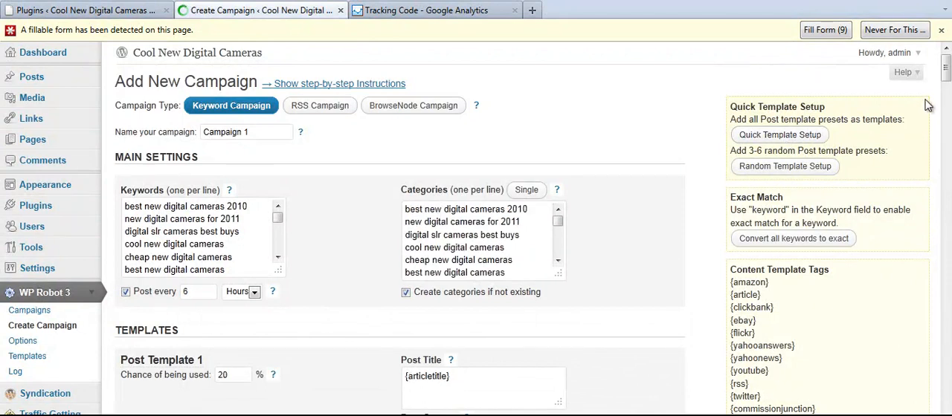
# Step: Look through the campaign's post templates, checking their titles, content and chances of being used, down to the optional settings
pyautogui.moveTo(946, 68); pyautogui.dragTo(947, 232)
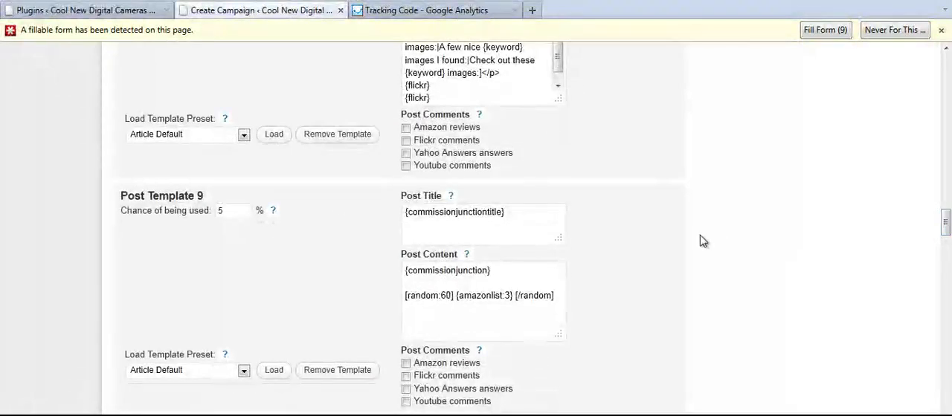
pyautogui.scroll(-5, 699, 240)
pyautogui.scroll(-3, 699, 242)
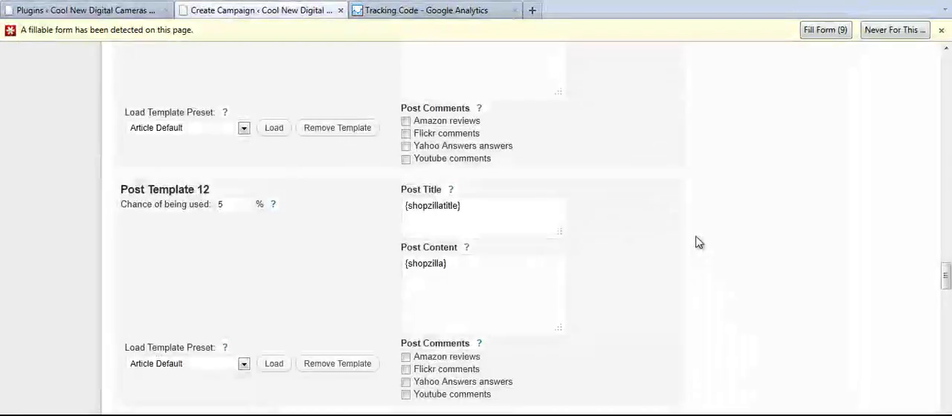
pyautogui.scroll(-15, 699, 242)
pyautogui.scroll(-4, 697, 246)
pyautogui.scroll(3, 697, 247)
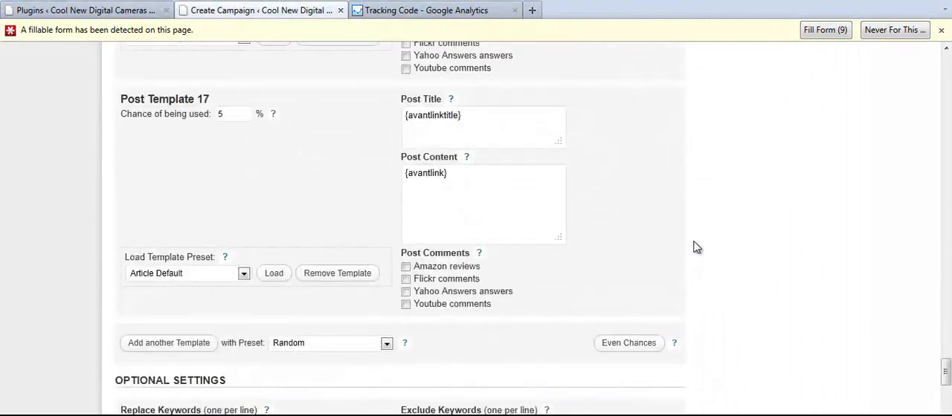
pyautogui.scroll(1, 697, 247)
pyautogui.scroll(-2, 316, 258)
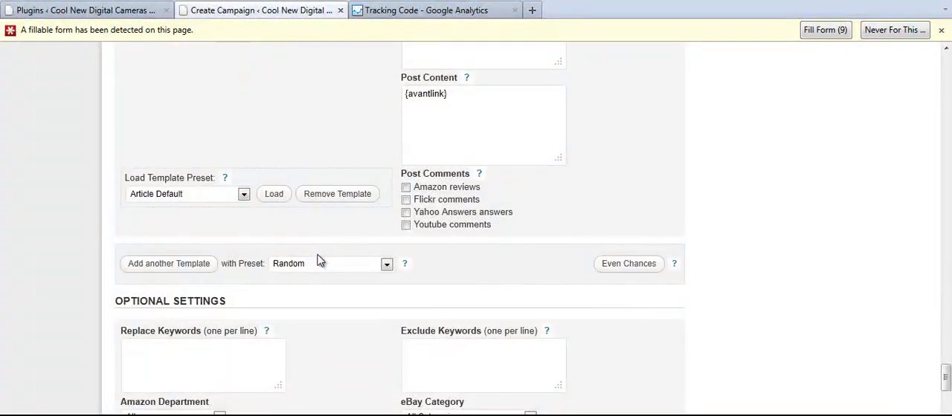
# Step: Paste the copied camera keywords into the campaign's Replace Keywords option
pyautogui.scroll(-4, 316, 258)
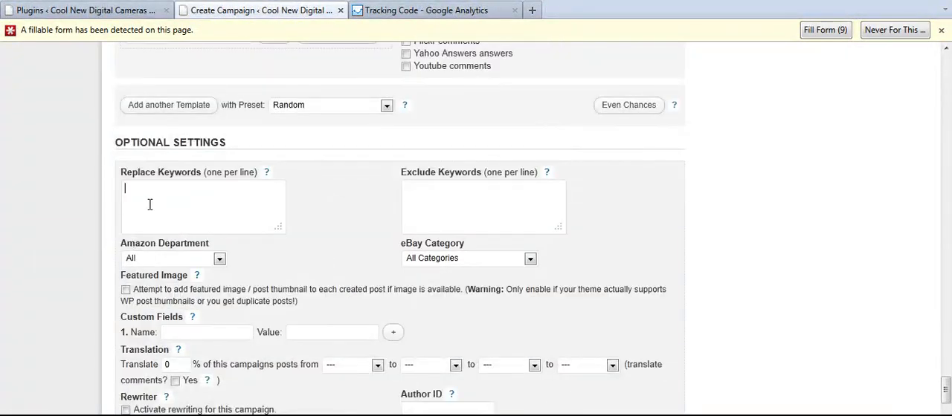
pyautogui.rightClick(149, 204)
pyautogui.click(208, 253)
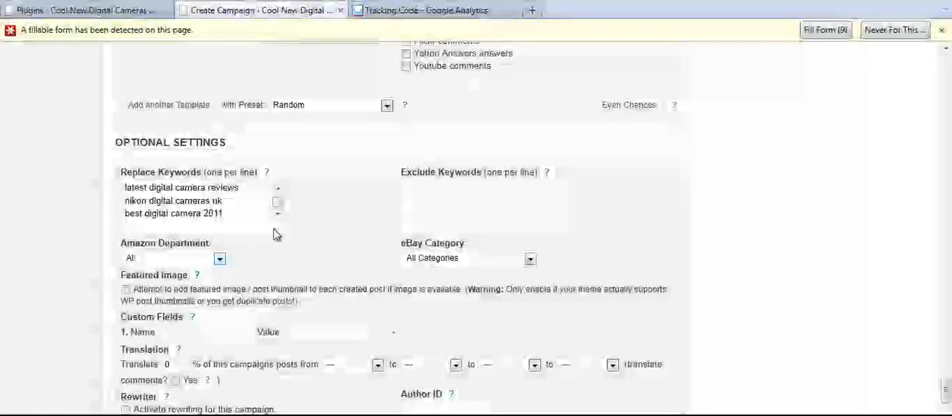
pyautogui.rightClick(476, 202)
pyautogui.click(496, 264)
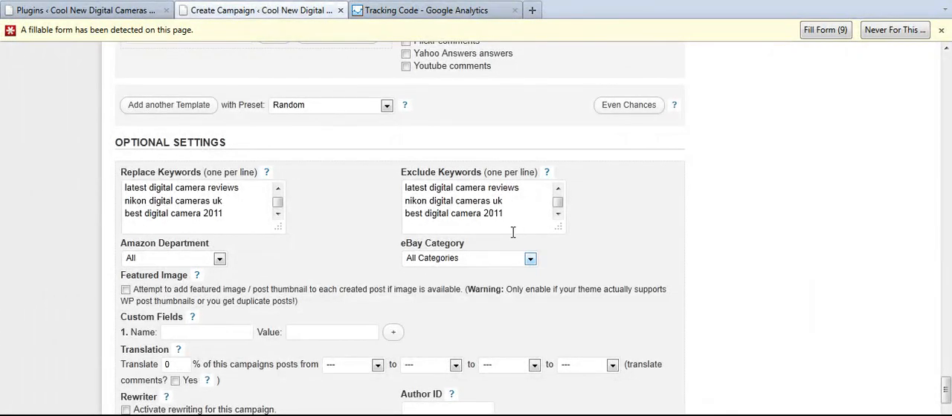
pyautogui.moveTo(513, 216); pyautogui.dragTo(365, 158)
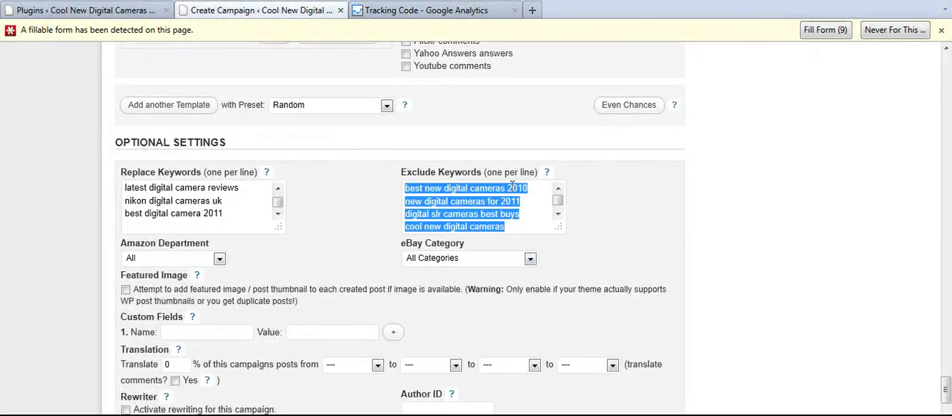
pyautogui.press('Delete')
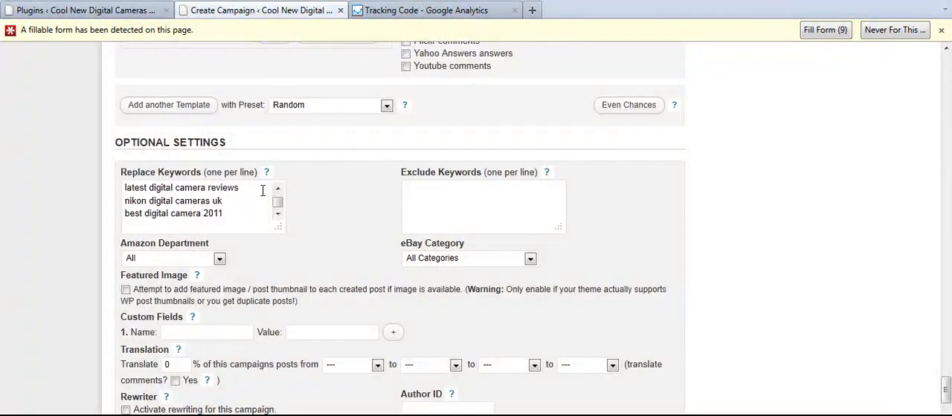
# Step: Read the help for Replace Keywords and Exclude Keywords and check the Amazon Department and eBay Category settings, leaving the department on All
pyautogui.moveTo(266, 175)
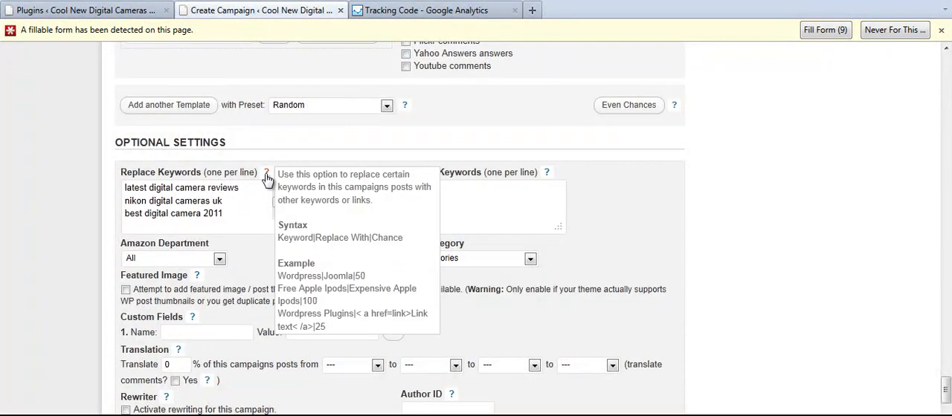
pyautogui.moveTo(546, 177)
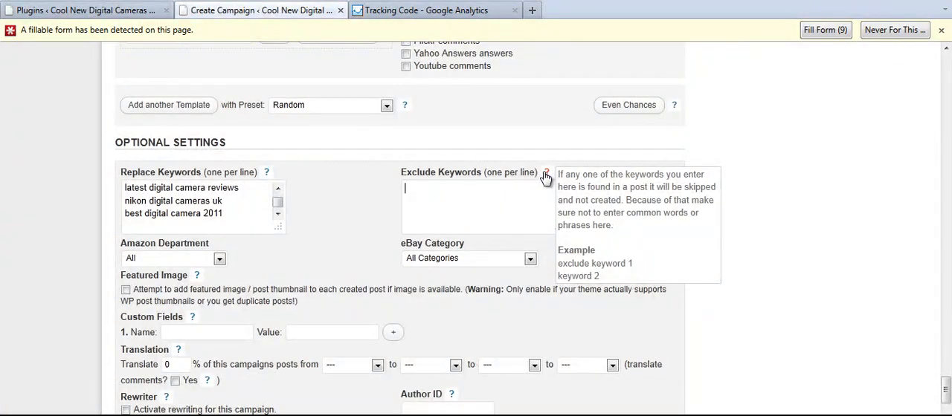
pyautogui.click(220, 258)
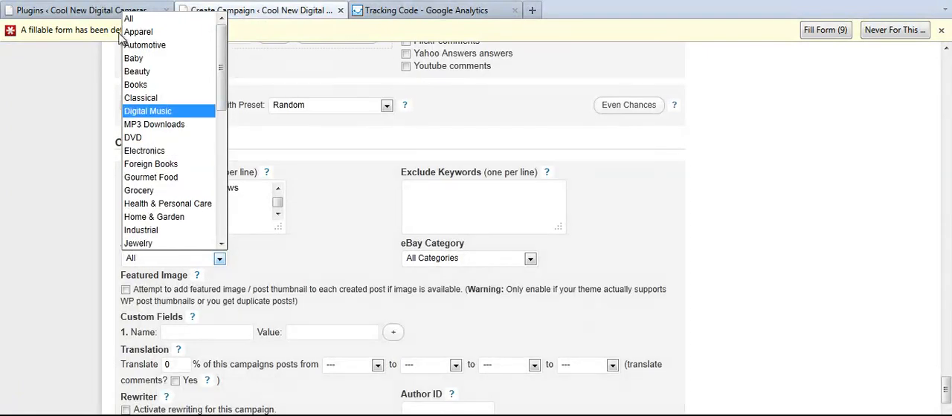
pyautogui.click(146, 19)
pyautogui.click(461, 262)
pyautogui.click(459, 262)
# Step: Enable the featured image option and rewriting for the campaign, and create the campaign
pyautogui.scroll(-4, 286, 315)
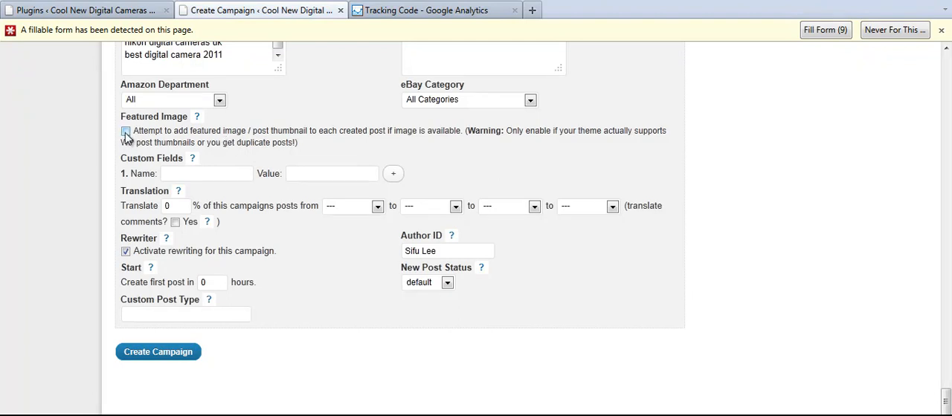
pyautogui.moveTo(197, 120)
pyautogui.click(170, 356)
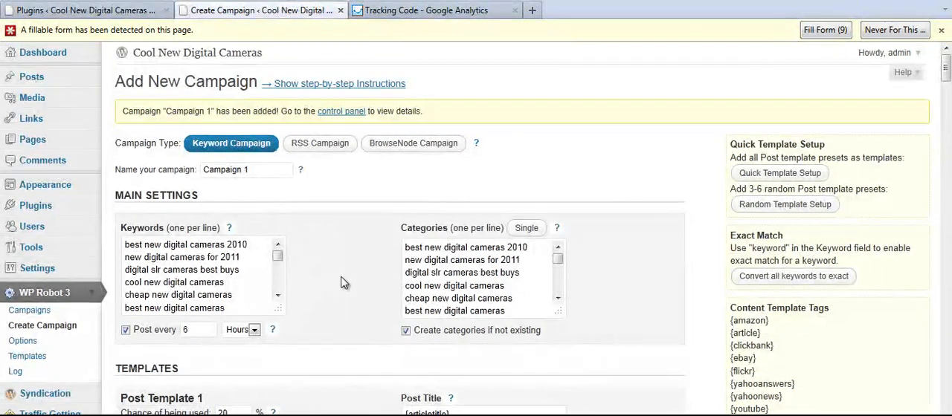
# Step: Try a posting interval of 3 hours for the campaign
pyautogui.scroll(-6, 339, 282)
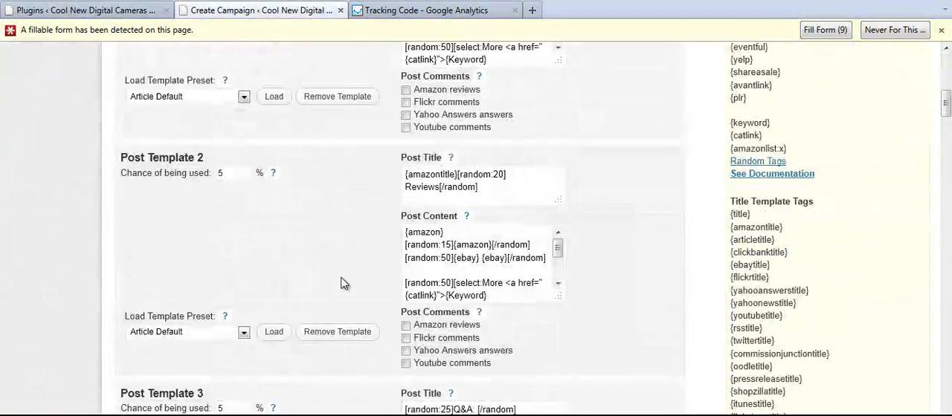
pyautogui.scroll(5, 340, 283)
pyautogui.scroll(3, 341, 282)
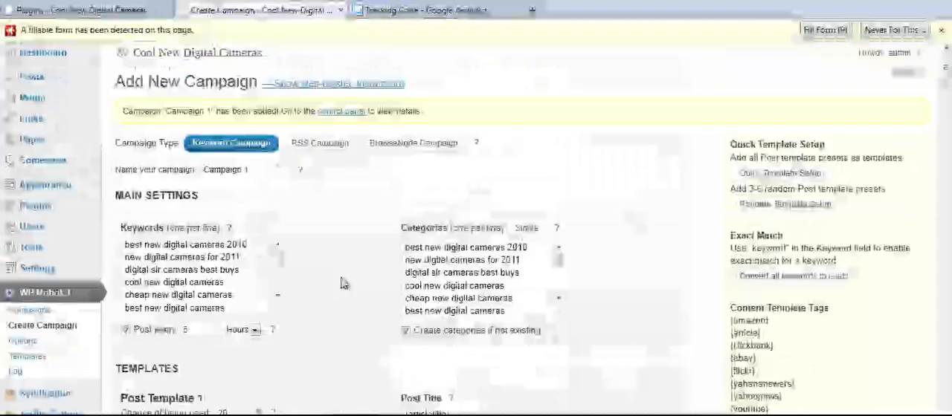
pyautogui.scroll(-3, 333, 311)
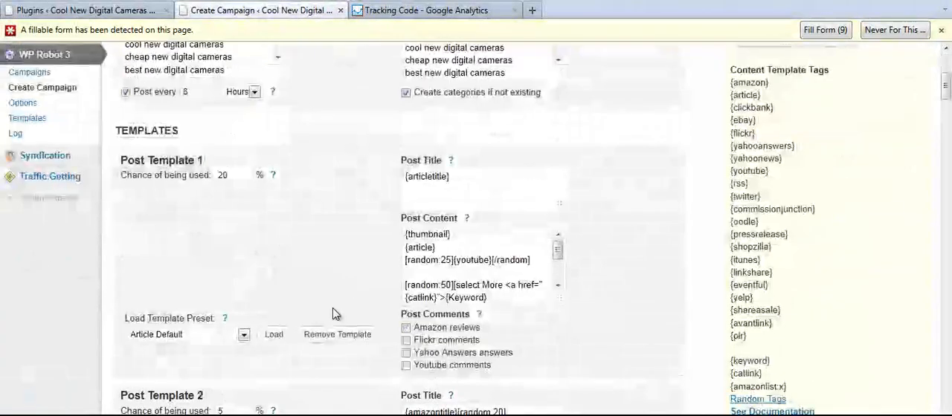
pyautogui.scroll(2, 203, 300)
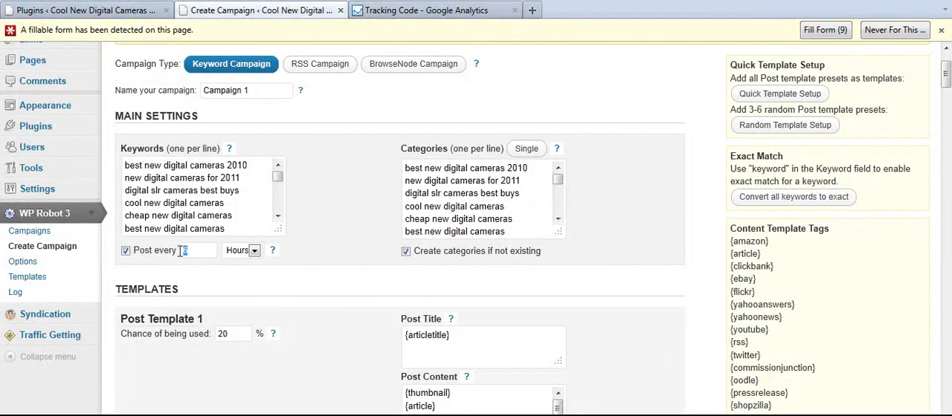
pyautogui.write('3')
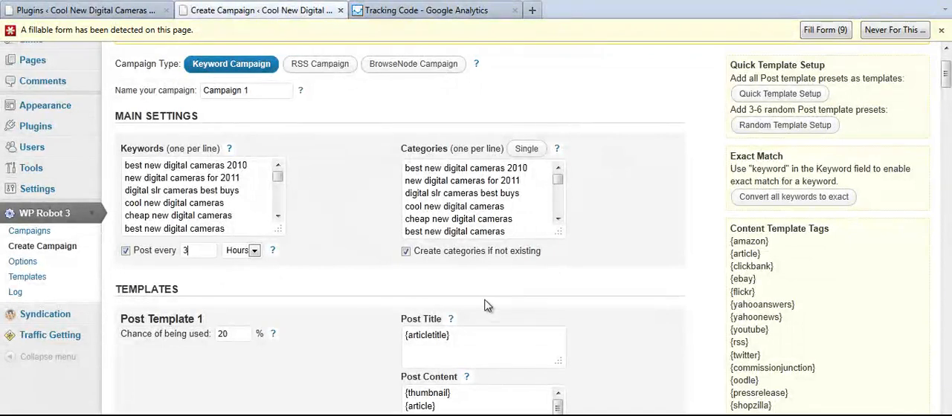
pyautogui.moveTo(223, 89); pyautogui.dragTo(243, 90)
pyautogui.click(204, 90)
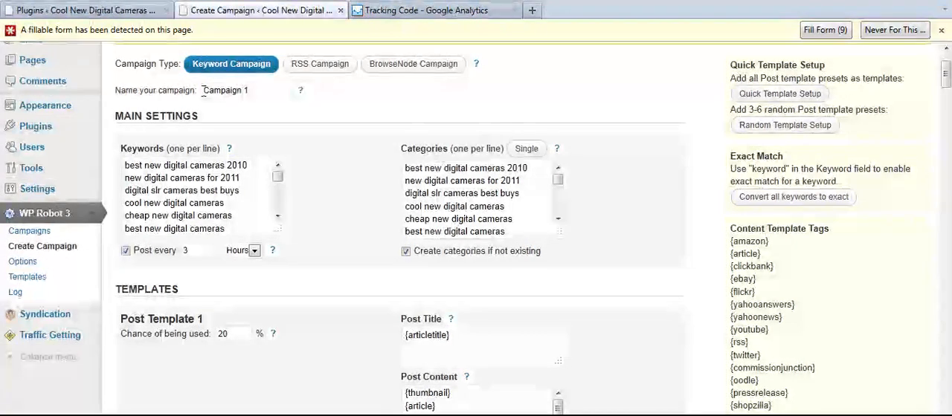
# Step: Look through the campaign's post templates, checking their titles, contents and chances of being used
pyautogui.scroll(-3, 299, 309)
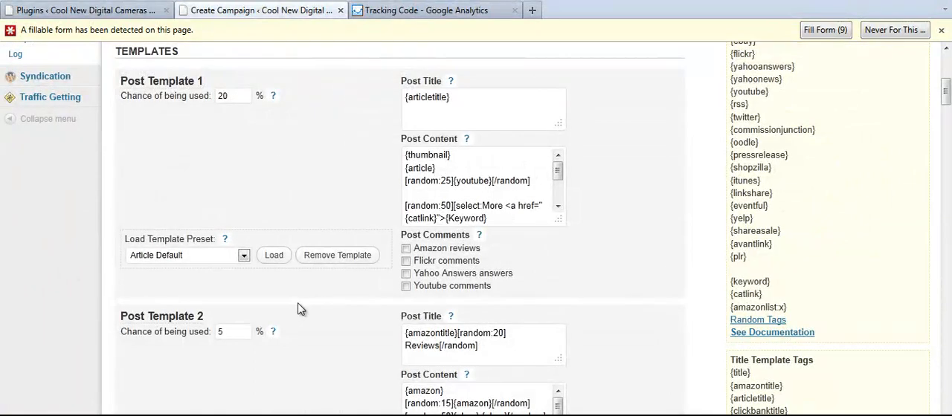
pyautogui.scroll(-5, 278, 277)
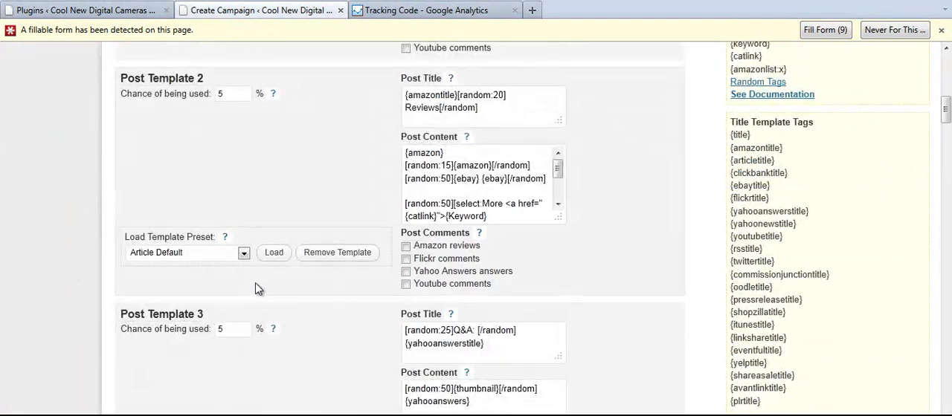
pyautogui.scroll(-5, 260, 294)
pyautogui.scroll(-3, 264, 305)
pyautogui.scroll(-10, 265, 306)
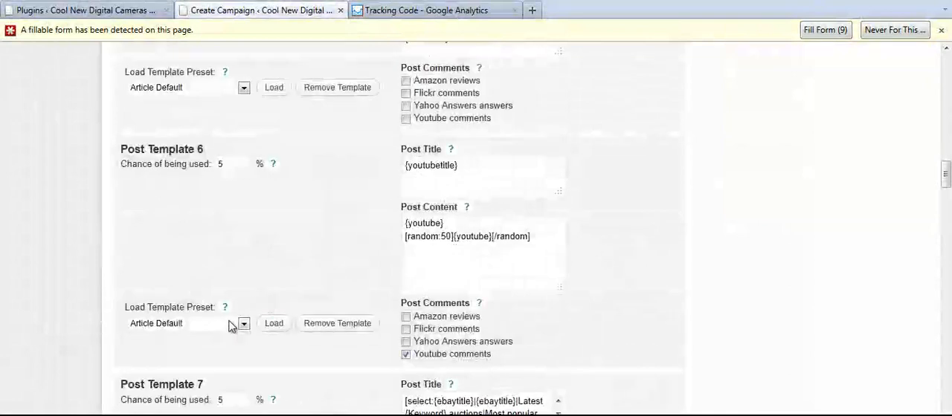
pyautogui.scroll(-5, 230, 326)
pyautogui.scroll(-3, 177, 325)
pyautogui.scroll(-2, 242, 312)
pyautogui.scroll(20, 236, 317)
pyautogui.scroll(15, 234, 312)
# Step: Set the posting interval back to 6 hours and go to the list of WP Robot campaigns
pyautogui.doubleClick(190, 257)
pyautogui.write('6')
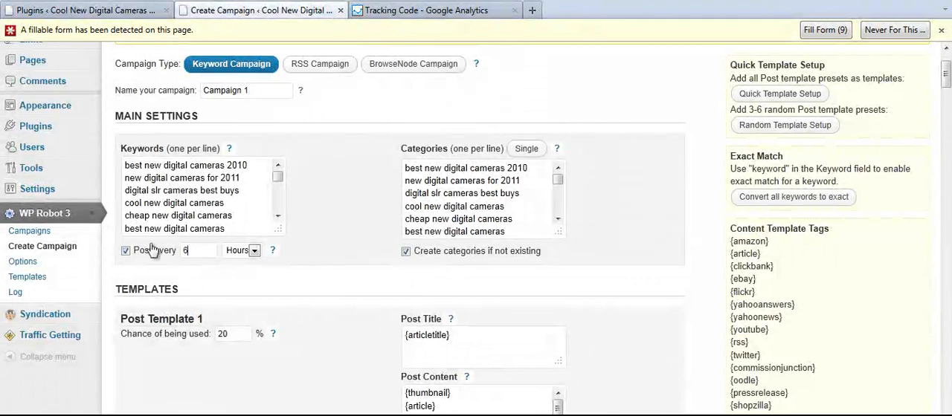
pyautogui.click(59, 248)
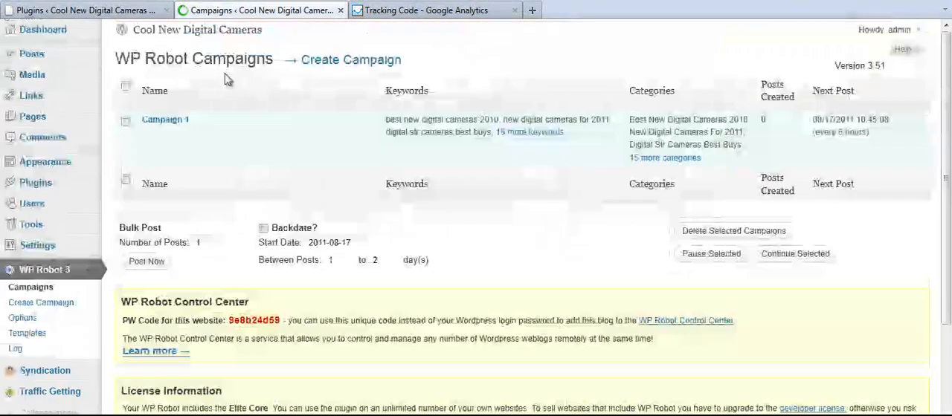
# Step: Open Campaign 1 for editing, rename it "Article-Campaign" and update the campaign
pyautogui.moveTo(270, 151)
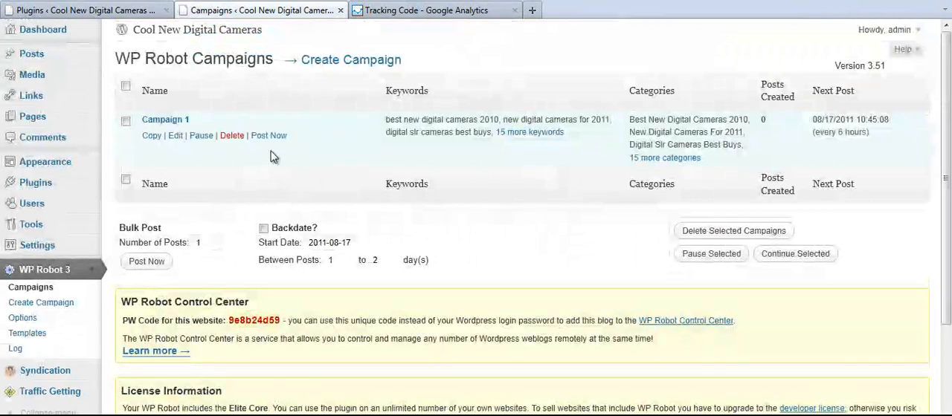
pyautogui.click(175, 137)
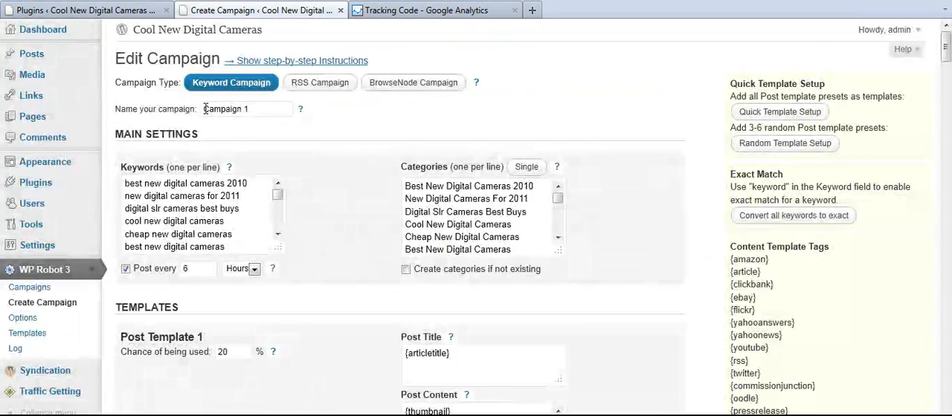
pyautogui.click(208, 125)
pyautogui.write('An')
pyautogui.write('ticle-')
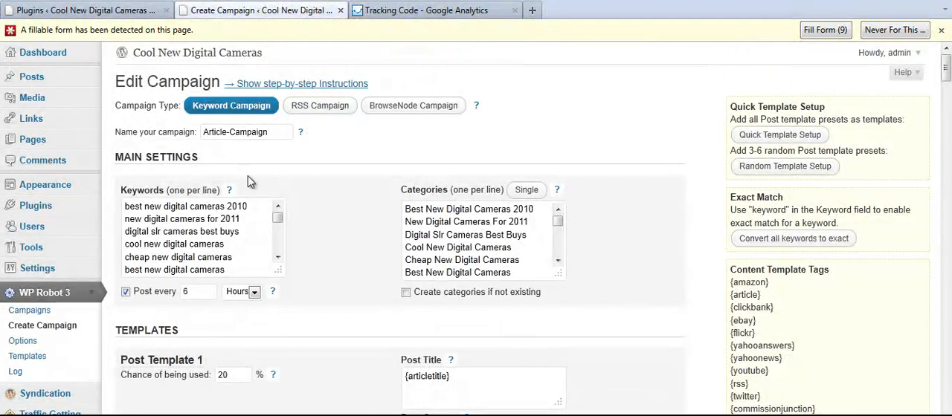
pyautogui.scroll(-12, 276, 238)
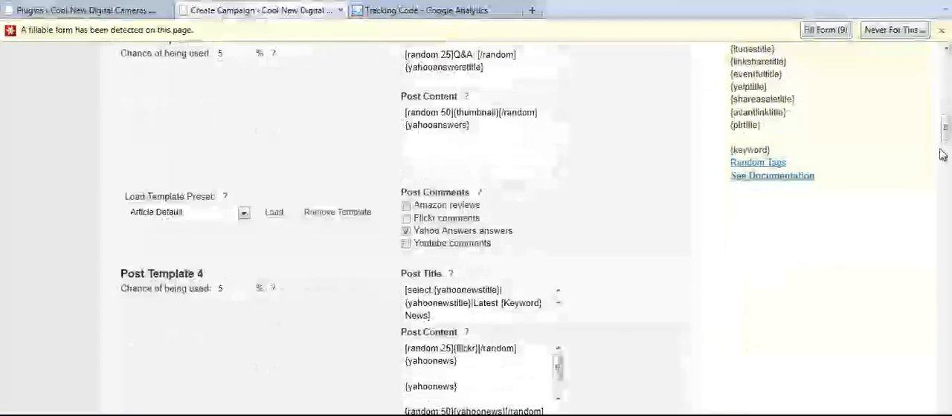
pyautogui.moveTo(946, 131); pyautogui.dragTo(938, 414)
pyautogui.scroll(1, 397, 323)
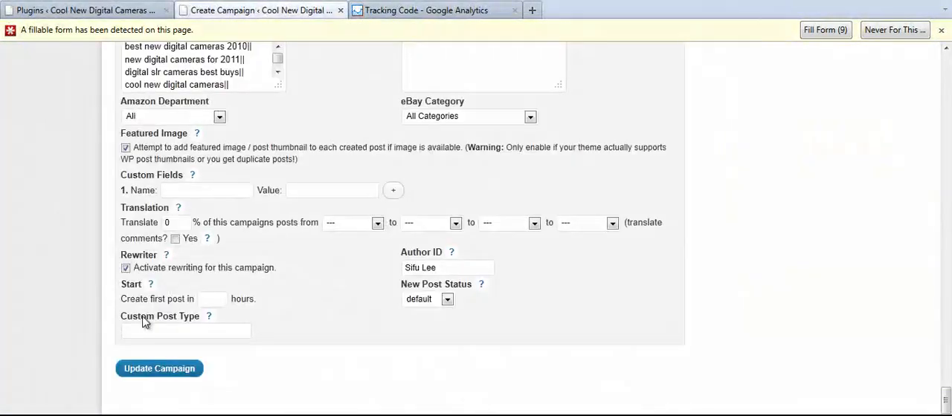
pyautogui.click(167, 370)
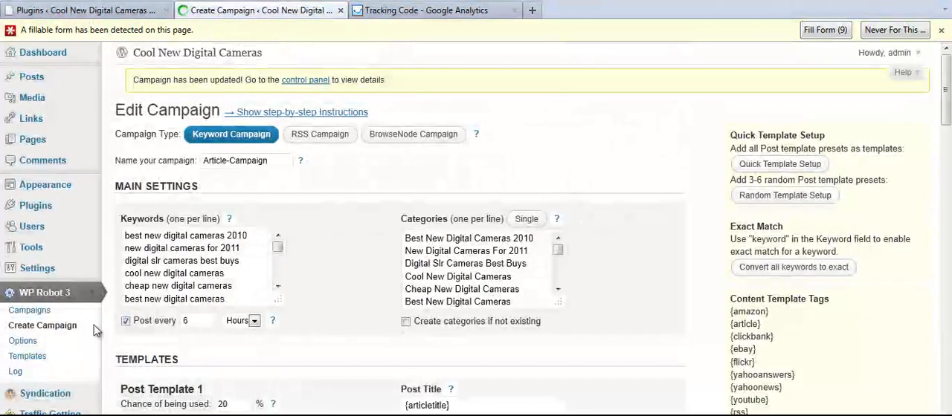
# Step: Start a second keyword campaign and name it "Amazon- Campaign"
pyautogui.click(39, 328)
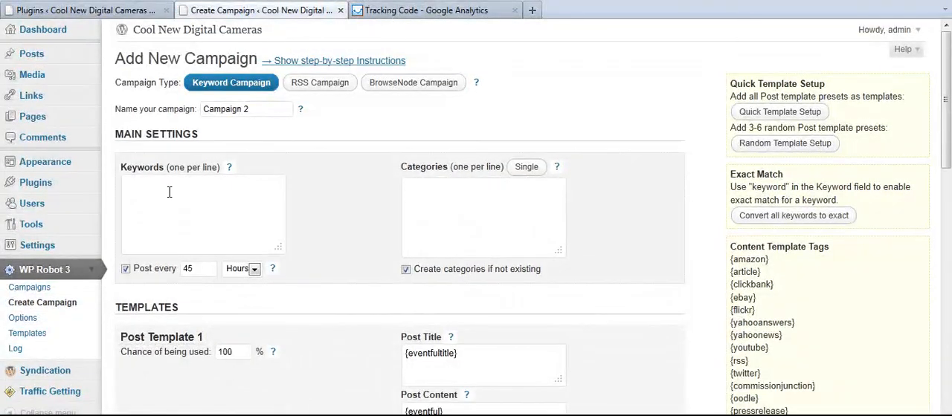
pyautogui.click(204, 111)
pyautogui.write('Amazon-')
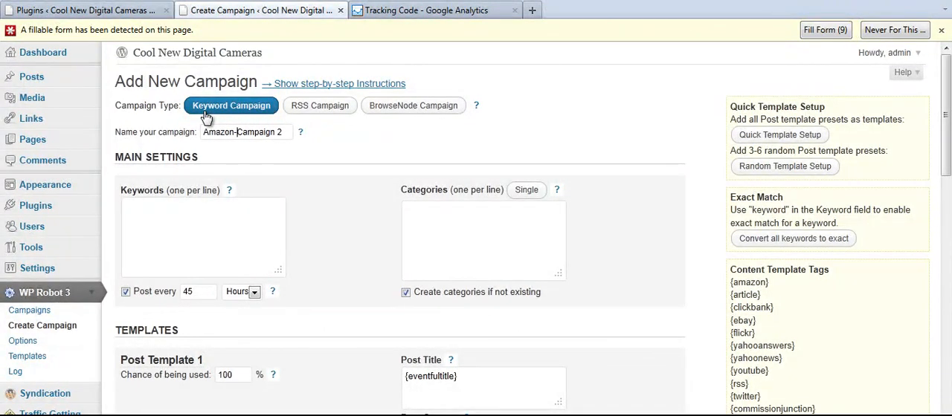
pyautogui.press('BackSpace')
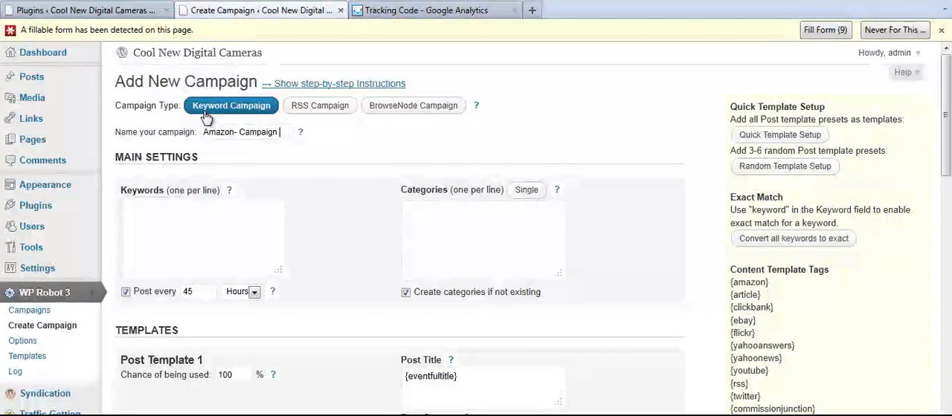
# Step: Paste the copied camera keywords as both the Keywords and the Categories of the Amazon campaign
pyautogui.click(151, 220)
pyautogui.hotkey('ctrl', 'v')
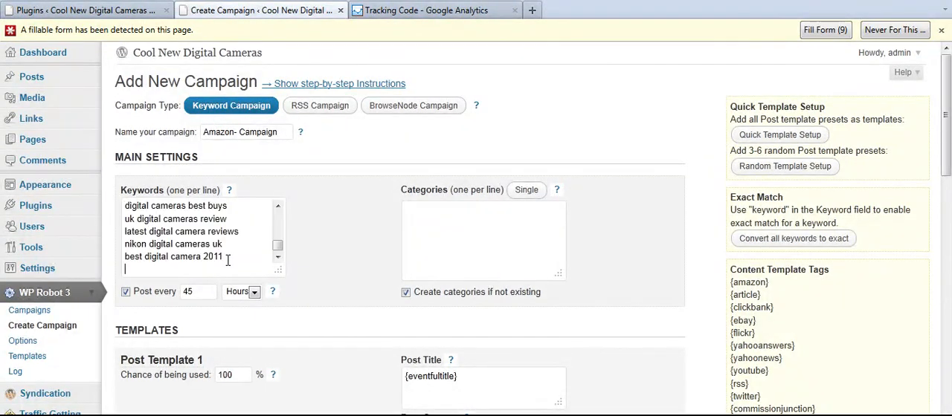
pyautogui.click(450, 225)
pyautogui.hotkey('ctrl', 'v')
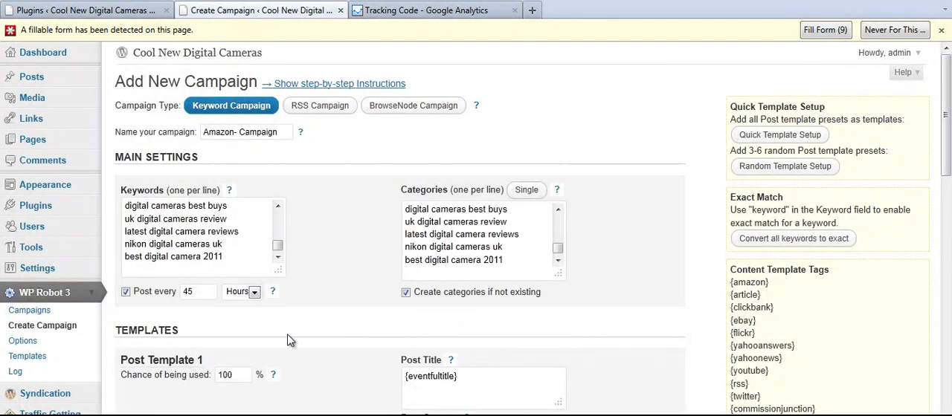
# Step: Set the Amazon campaign to post every 6 hours and select the Amazon Default preset for Post Template 1
pyautogui.write('3')
pyautogui.scroll(-5, 332, 325)
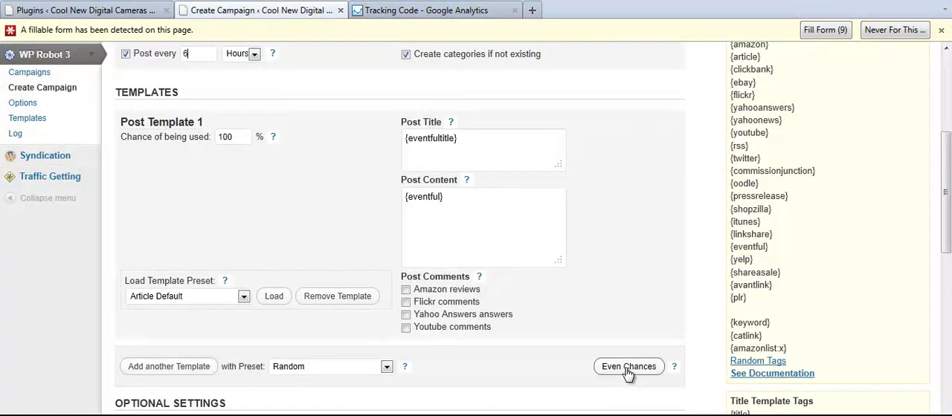
pyautogui.click(244, 297)
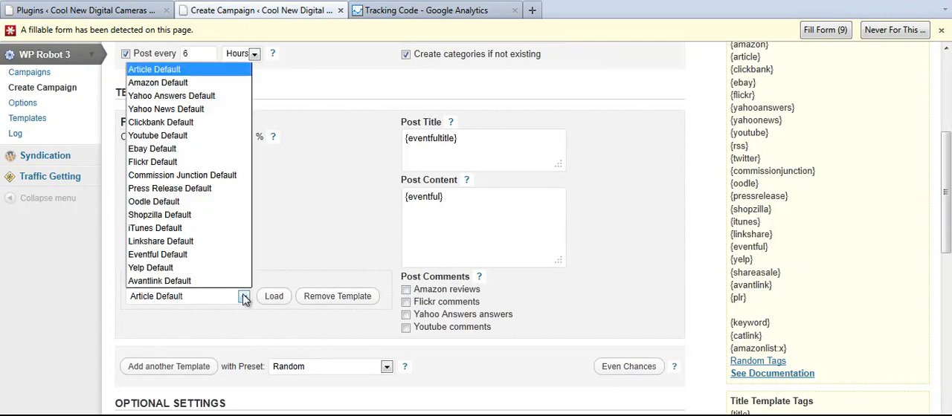
pyautogui.click(158, 84)
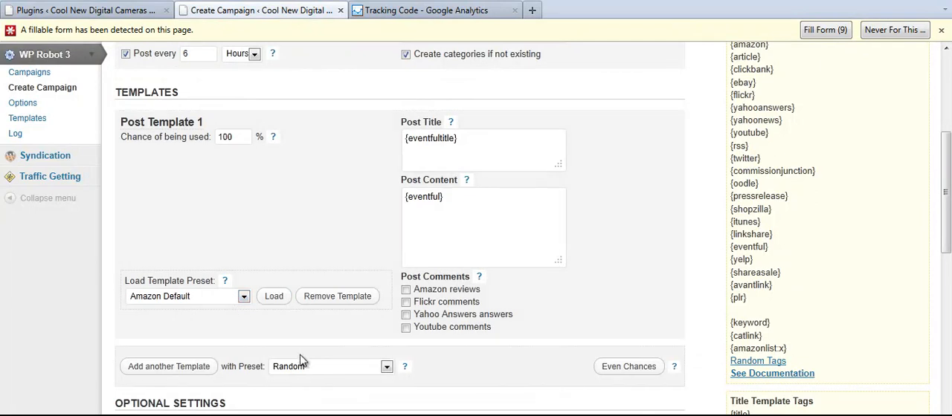
pyautogui.scroll(-4, 501, 374)
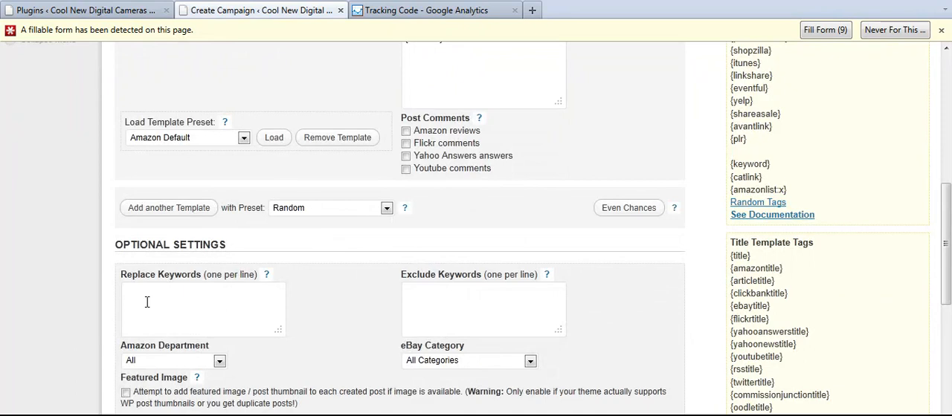
# Step: Paste the copied camera keywords as Replace Keywords and complete the optional settings: featured image, rewriting, author name and first post in 3 hours
pyautogui.rightClick(147, 305)
pyautogui.click(181, 131)
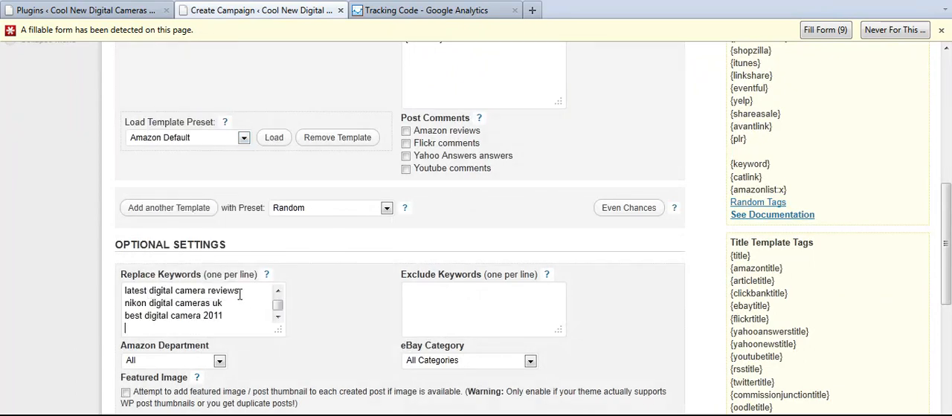
pyautogui.moveTo(278, 309); pyautogui.dragTo(279, 311)
pyautogui.scroll(-1, 228, 382)
pyautogui.scroll(-2, 128, 318)
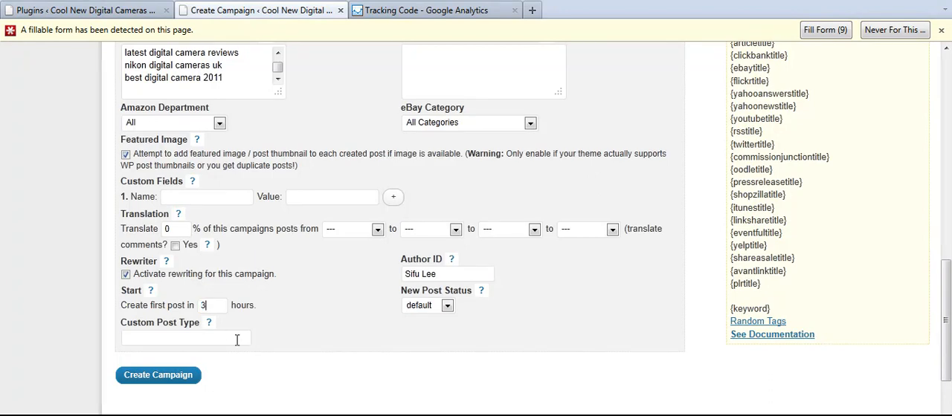
# Step: Even out the template chances and add a random set of post template presets to the Amazon campaign
pyautogui.scroll(4, 309, 371)
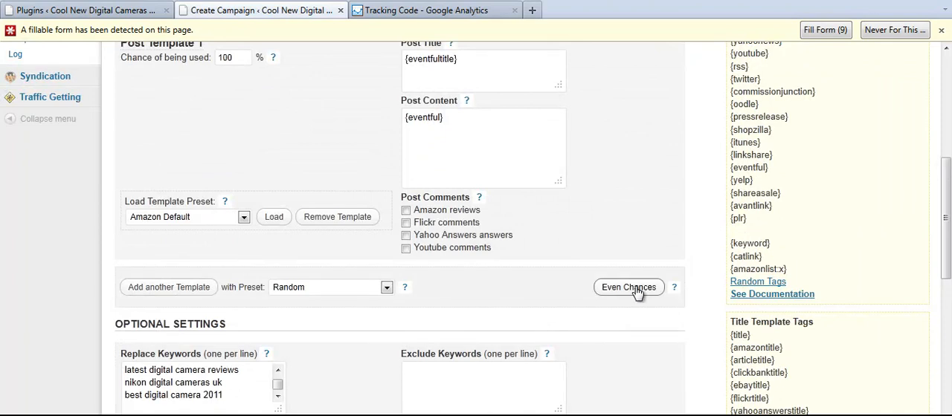
pyautogui.click(636, 290)
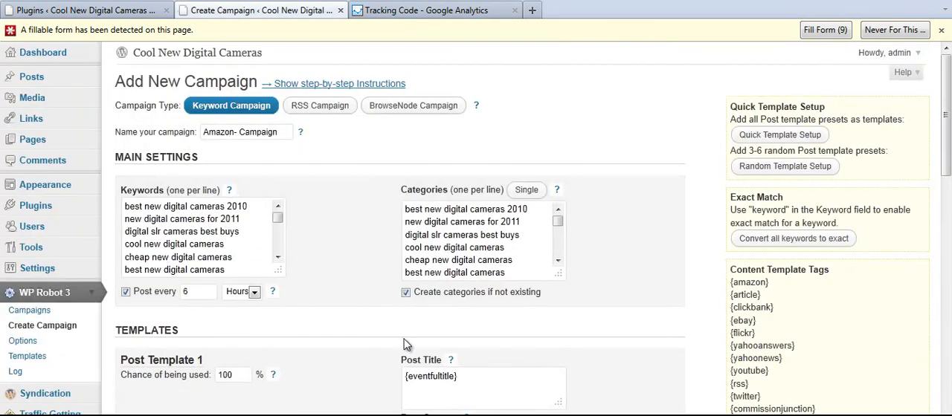
pyautogui.scroll(8, 490, 283)
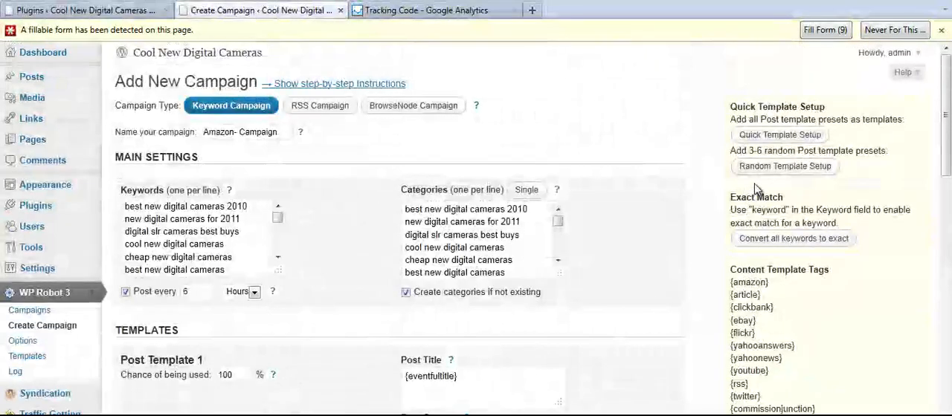
pyautogui.click(805, 171)
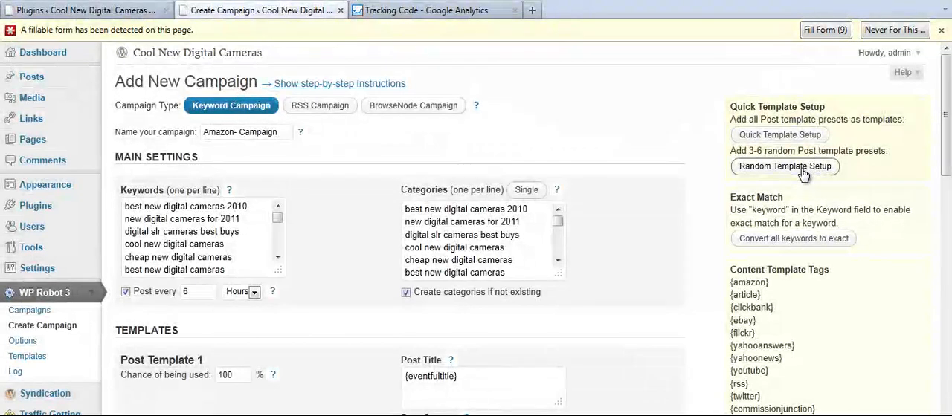
# Step: Review the randomly added post templates and enable Amazon reviews as post comments for Post Template 1
pyautogui.scroll(-3, 654, 319)
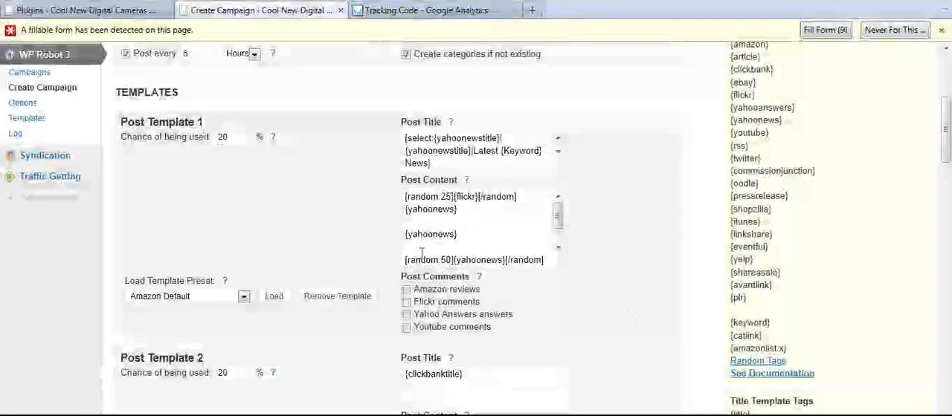
pyautogui.scroll(-8, 371, 278)
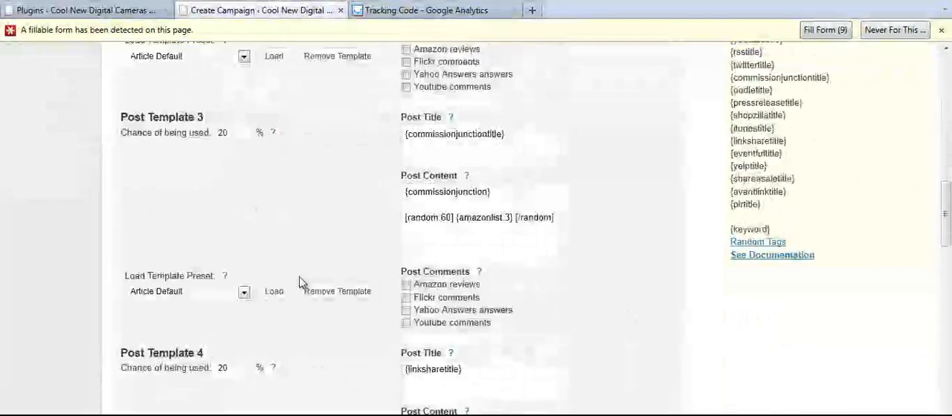
pyautogui.scroll(-1, 300, 277)
pyautogui.scroll(3, 300, 277)
pyautogui.scroll(3, 299, 277)
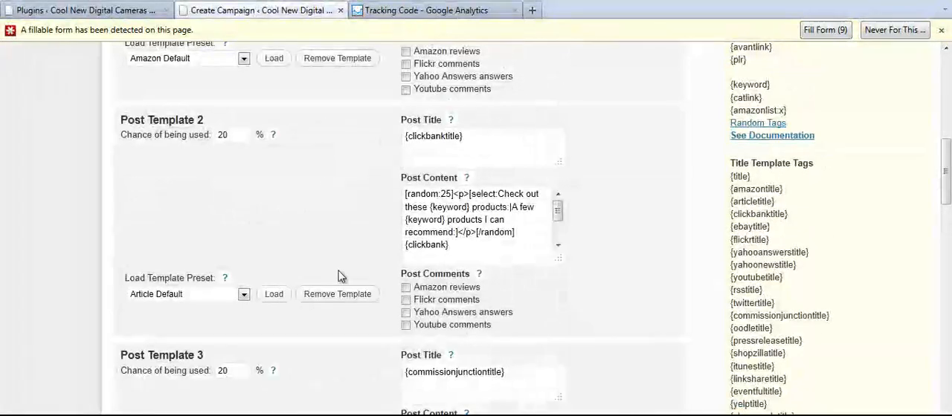
pyautogui.scroll(2, 454, 146)
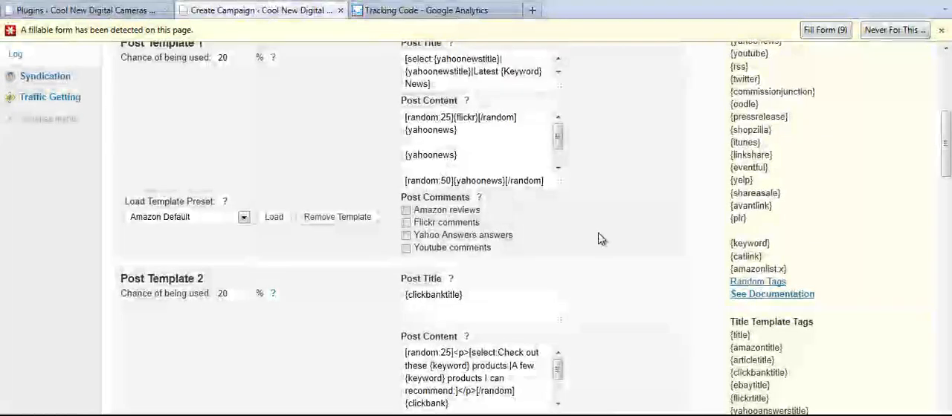
pyautogui.scroll(1, 601, 238)
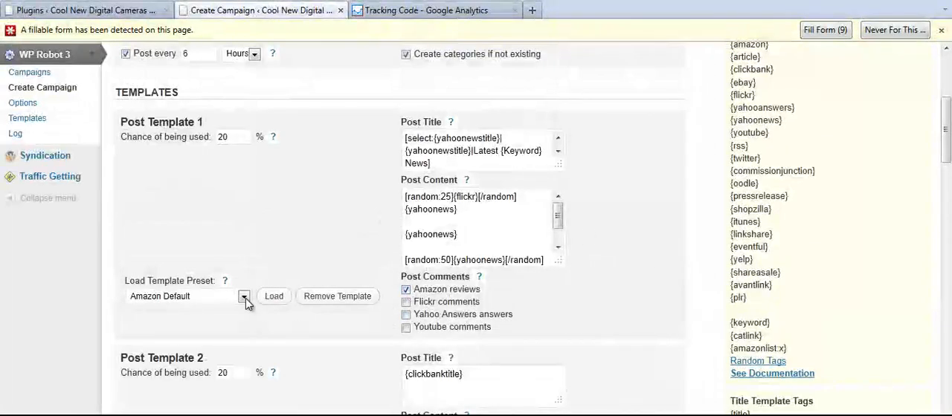
# Step: Check the presets of the remaining post templates and create the Amazon campaign
pyautogui.scroll(-3, 325, 374)
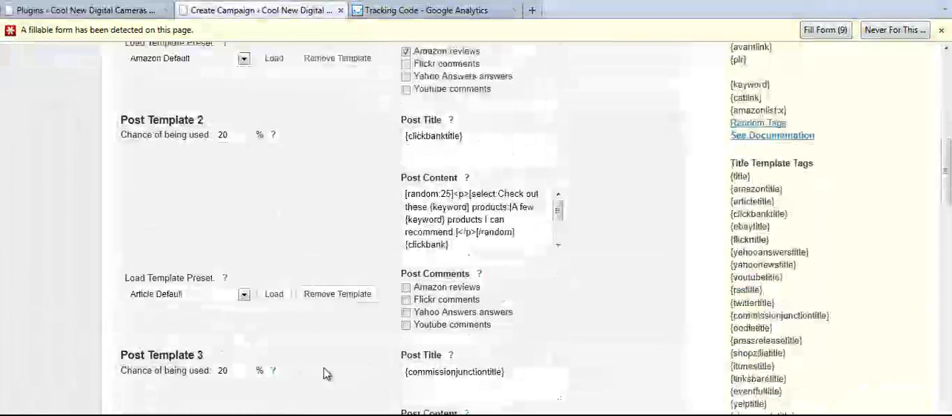
pyautogui.click(243, 295)
pyautogui.scroll(-3, 308, 293)
pyautogui.scroll(2, 308, 349)
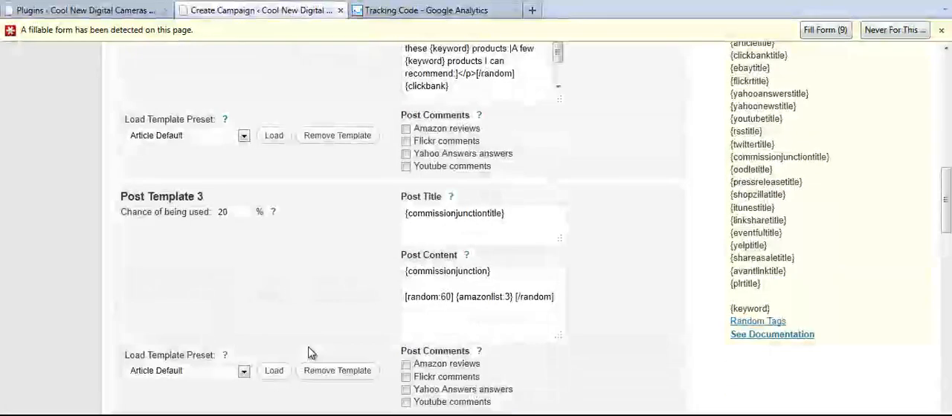
pyautogui.scroll(1, 265, 290)
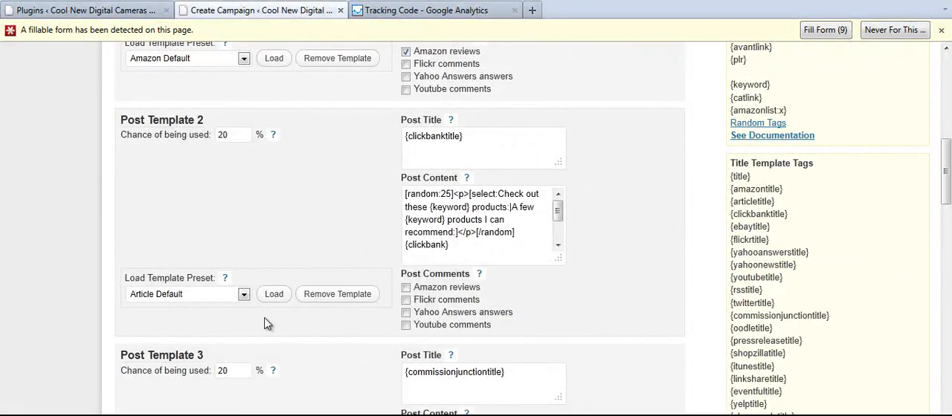
pyautogui.scroll(-6, 266, 319)
pyautogui.scroll(-8, 269, 327)
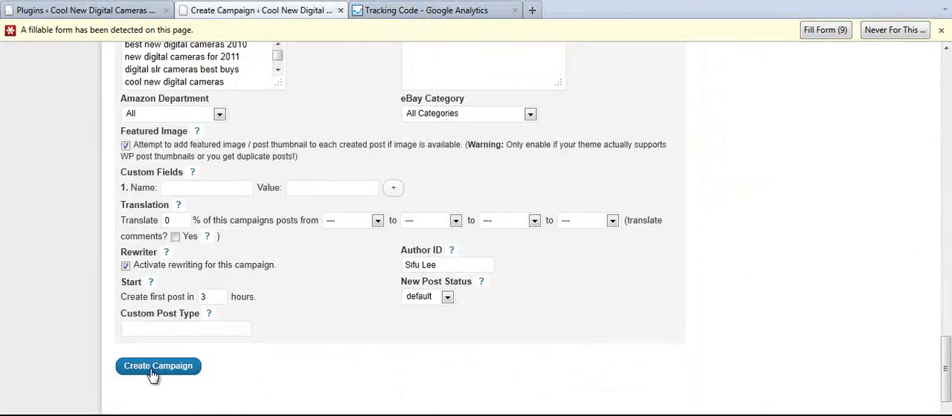
pyautogui.click(152, 371)
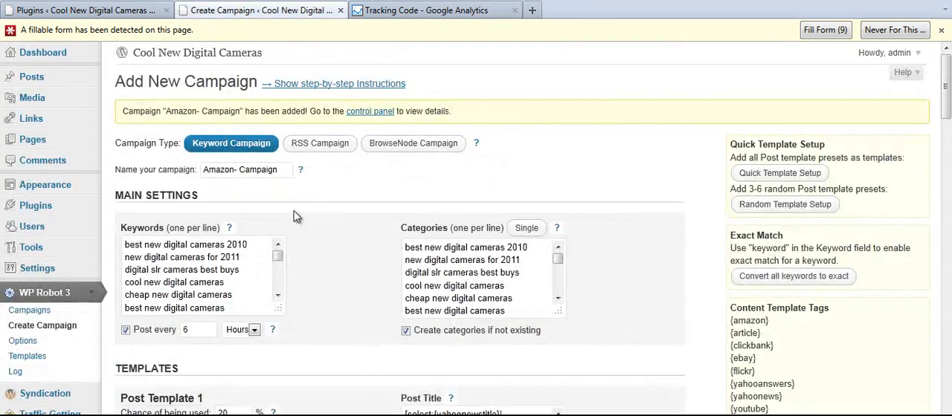
# Step: Open the WP Robot campaigns list and compare the posts created and posting intervals of the Article and Amazon campaigns
pyautogui.click(43, 315)
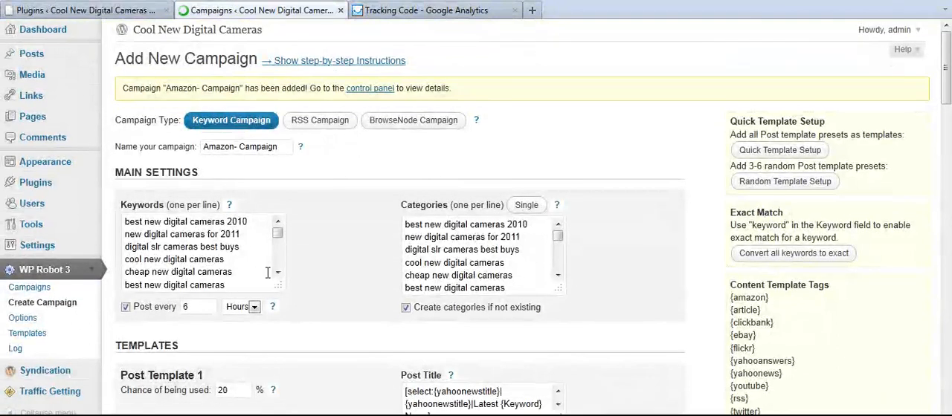
pyautogui.moveTo(182, 162)
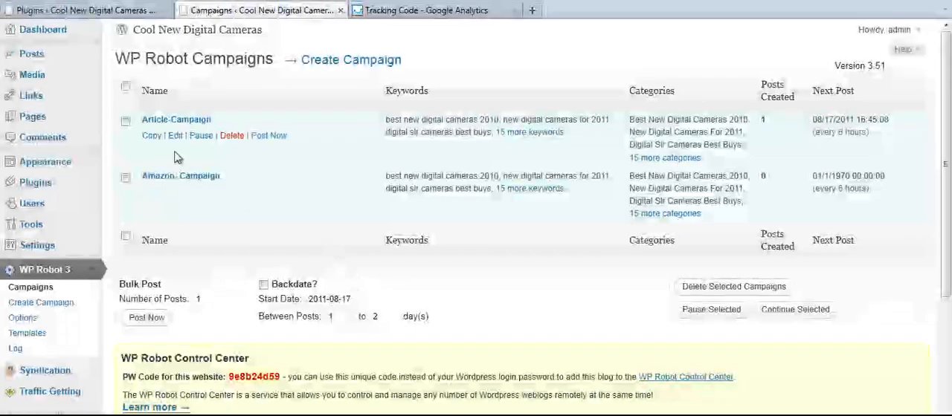
pyautogui.moveTo(165, 186)
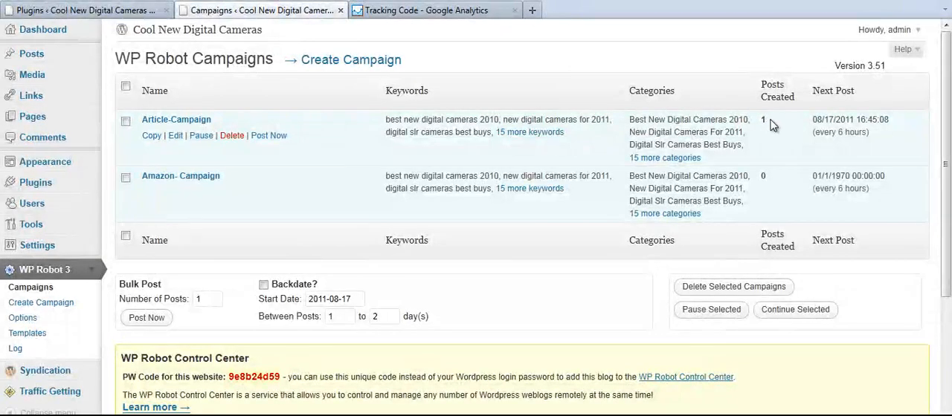
pyautogui.moveTo(750, 123); pyautogui.dragTo(753, 127)
pyautogui.click(780, 190)
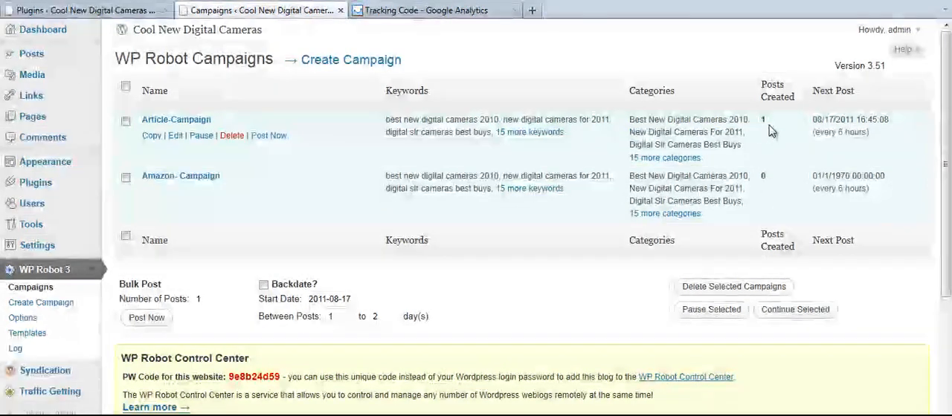
pyautogui.doubleClick(766, 119)
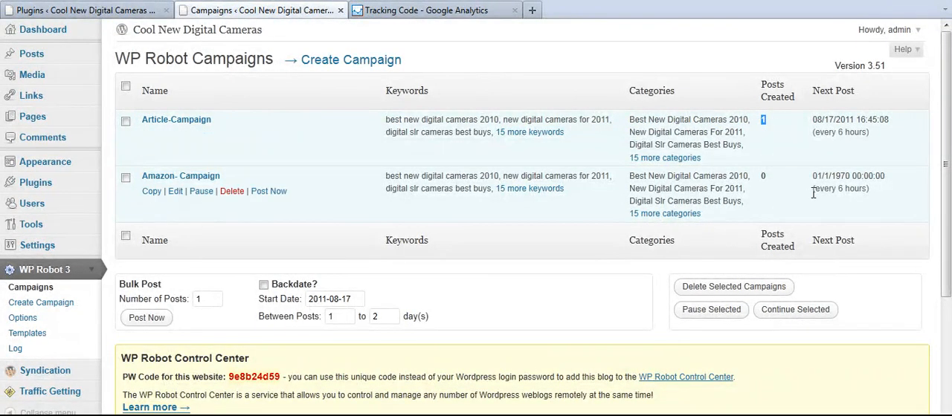
pyautogui.moveTo(867, 132); pyautogui.dragTo(813, 131)
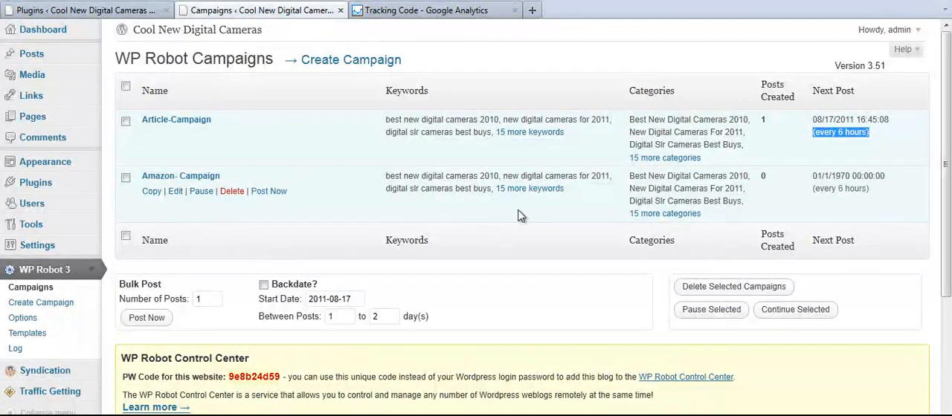
pyautogui.doubleClick(762, 188)
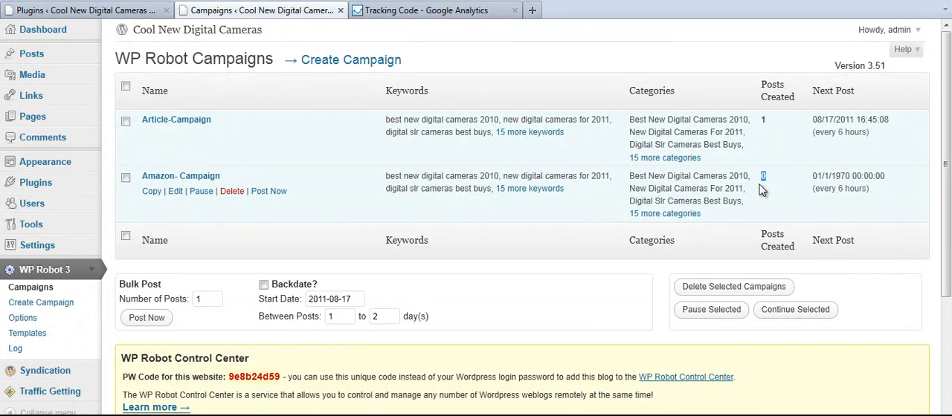
pyautogui.moveTo(896, 195); pyautogui.dragTo(818, 194)
pyautogui.scroll(-2, 510, 264)
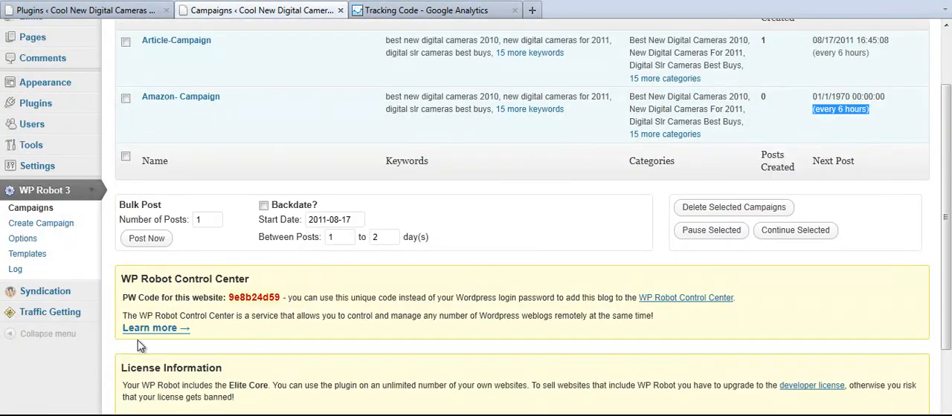
pyautogui.scroll(2, 216, 308)
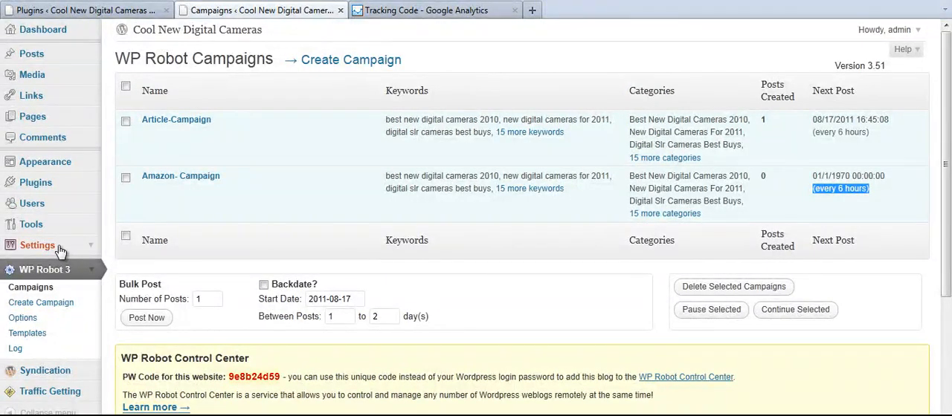
# Step: Open the admin user's profile for editing and enter the author's name as the nickname
pyautogui.click(39, 208)
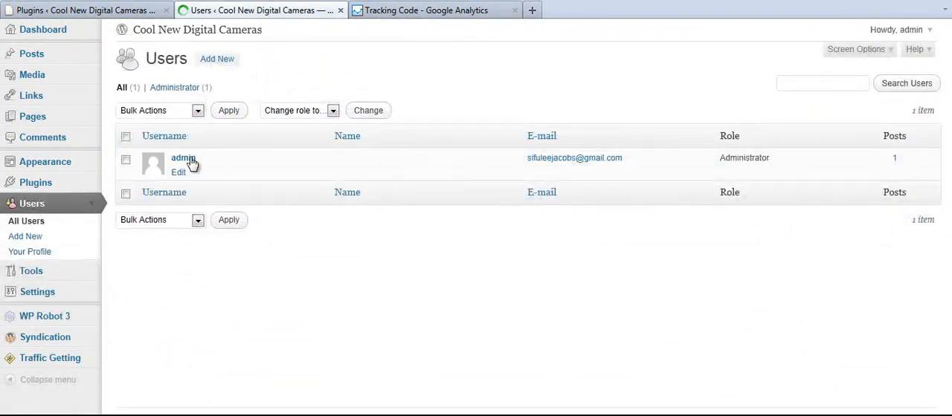
pyautogui.click(180, 175)
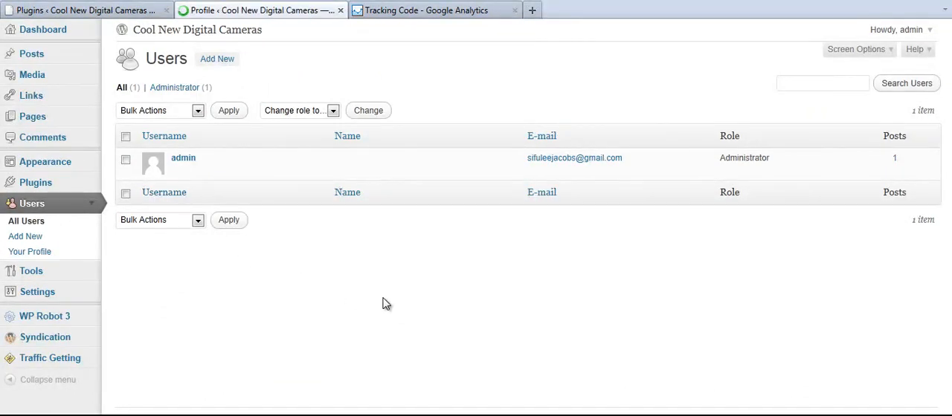
pyautogui.scroll(-3, 384, 300)
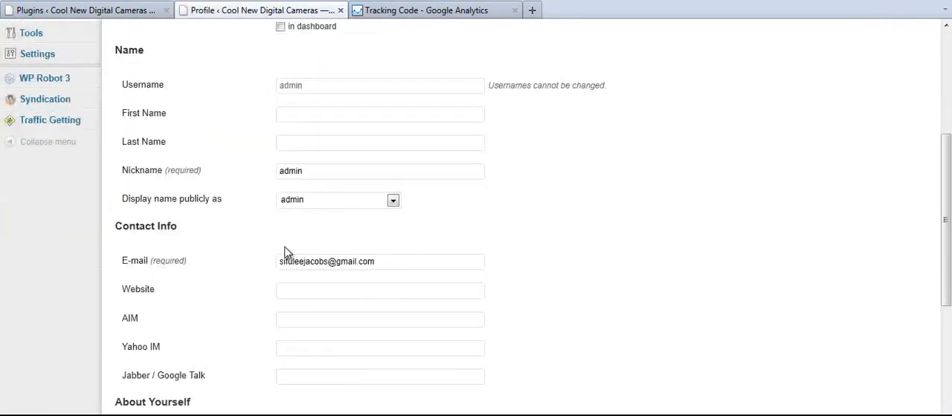
pyautogui.moveTo(311, 174); pyautogui.dragTo(266, 174)
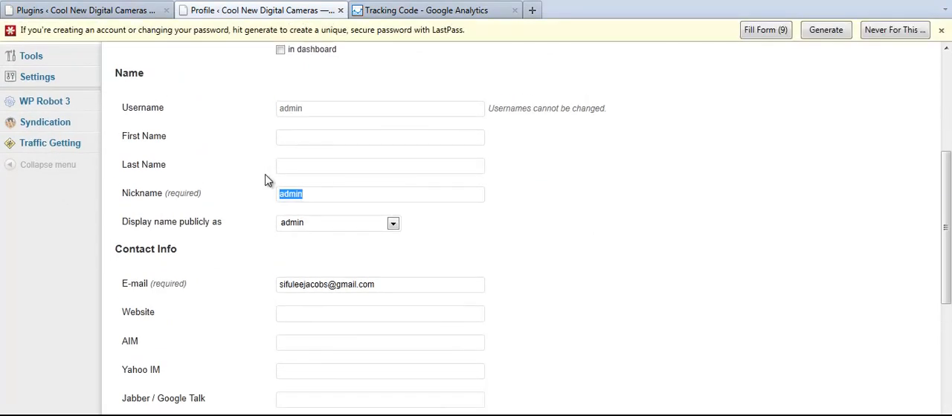
pyautogui.write('Sifu Lee')
# Step: Choose the new nickname as the publicly displayed name and update the profile
pyautogui.click(393, 224)
pyautogui.click(323, 241)
pyautogui.scroll(-4, 371, 253)
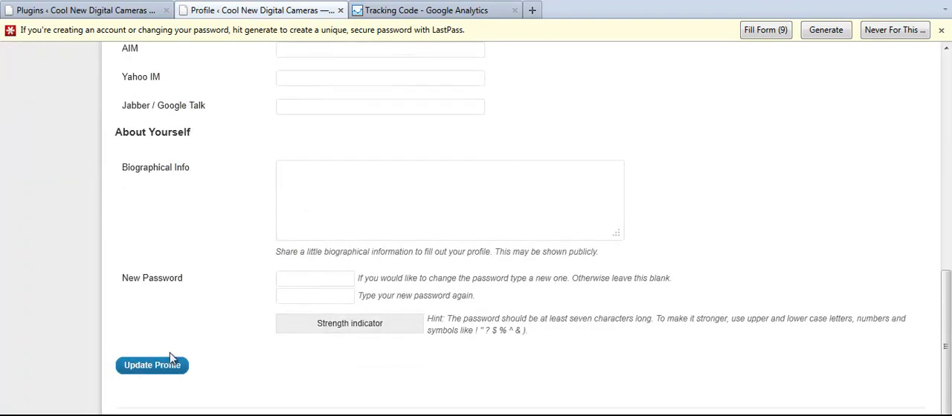
pyautogui.click(153, 366)
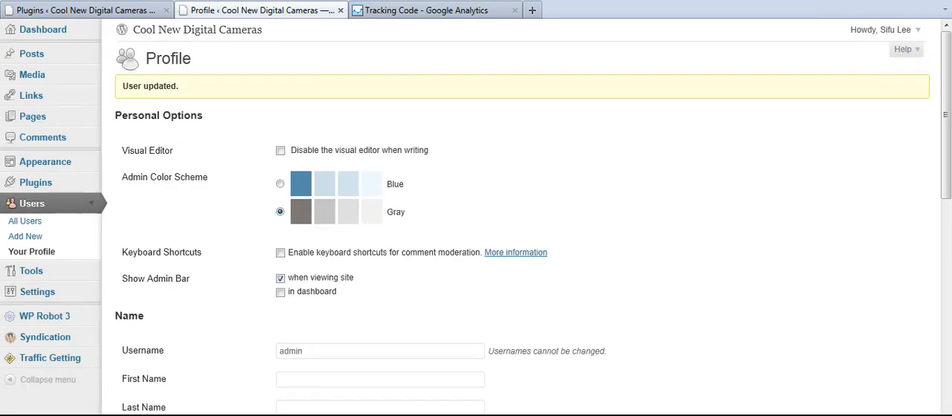
pyautogui.moveTo(582, 415)
pyautogui.click(583, 391)
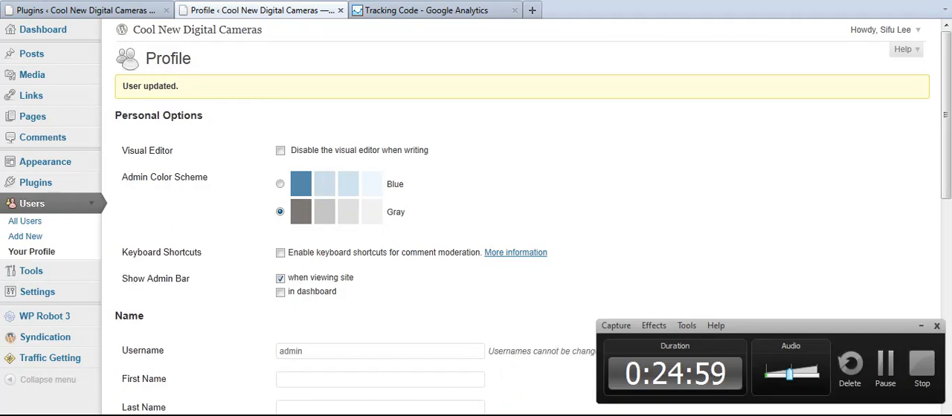